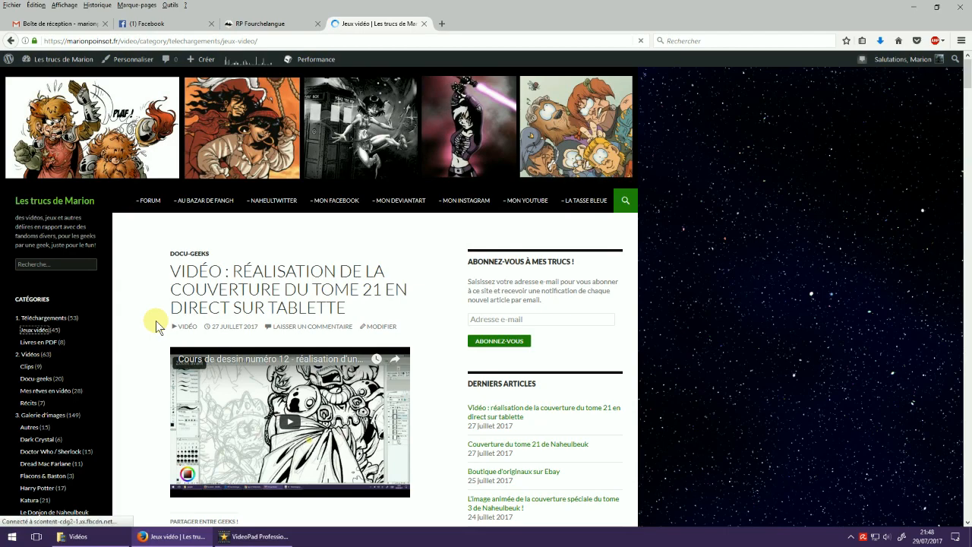
- Look through the game posts on the first page of the Jeux vidéo category archive
{"action": "scroll", "coordinate": [120, 326], "scroll_direction": "down", "scroll_amount": 2}
{"action": "scroll", "coordinate": [120, 325], "scroll_direction": "down", "scroll_amount": 3}
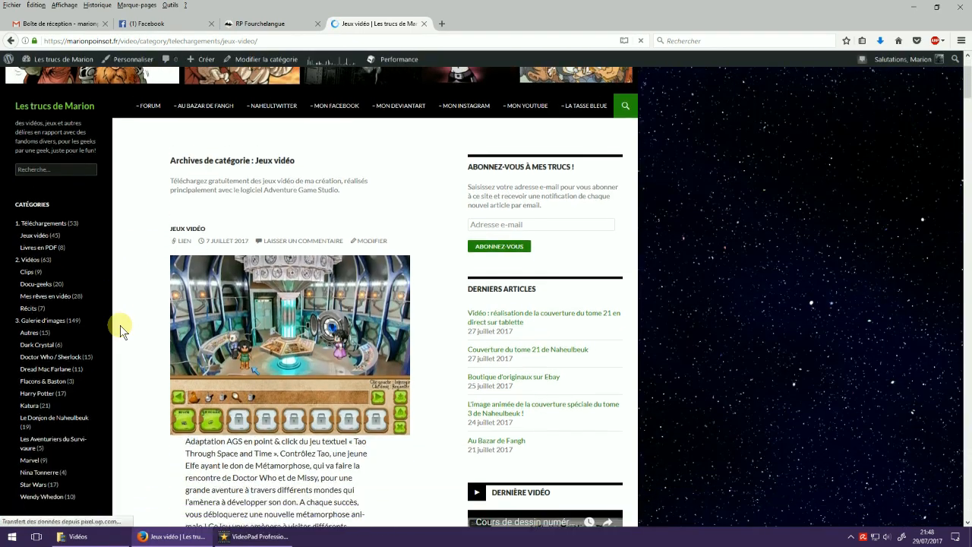
{"action": "scroll", "coordinate": [120, 325], "scroll_direction": "down", "scroll_amount": 7}
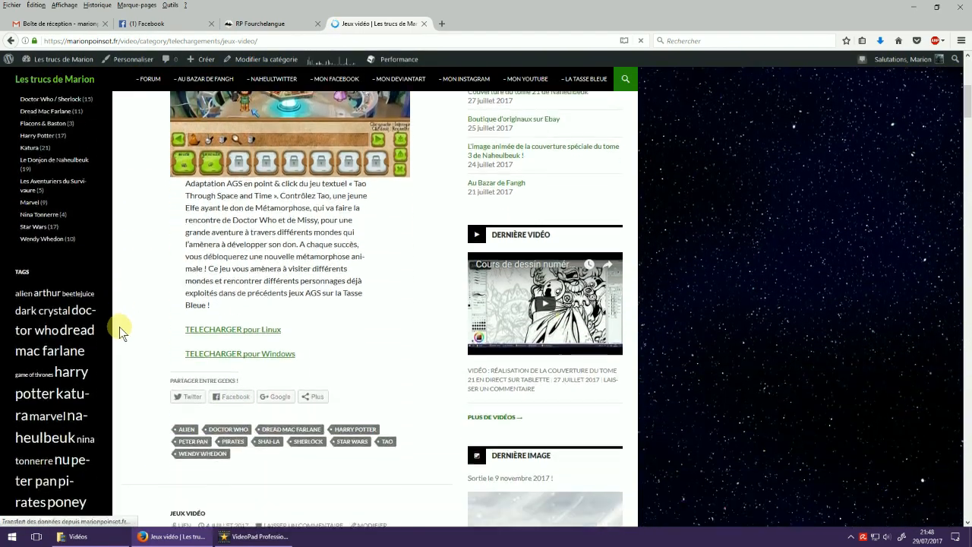
{"action": "scroll", "coordinate": [119, 327], "scroll_direction": "down", "scroll_amount": 8}
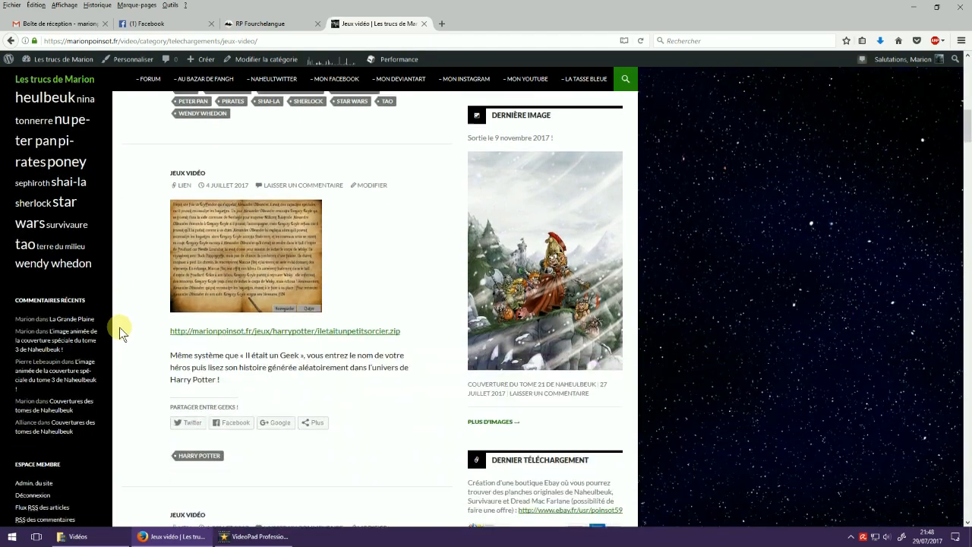
{"action": "scroll", "coordinate": [119, 327], "scroll_direction": "down", "scroll_amount": 7}
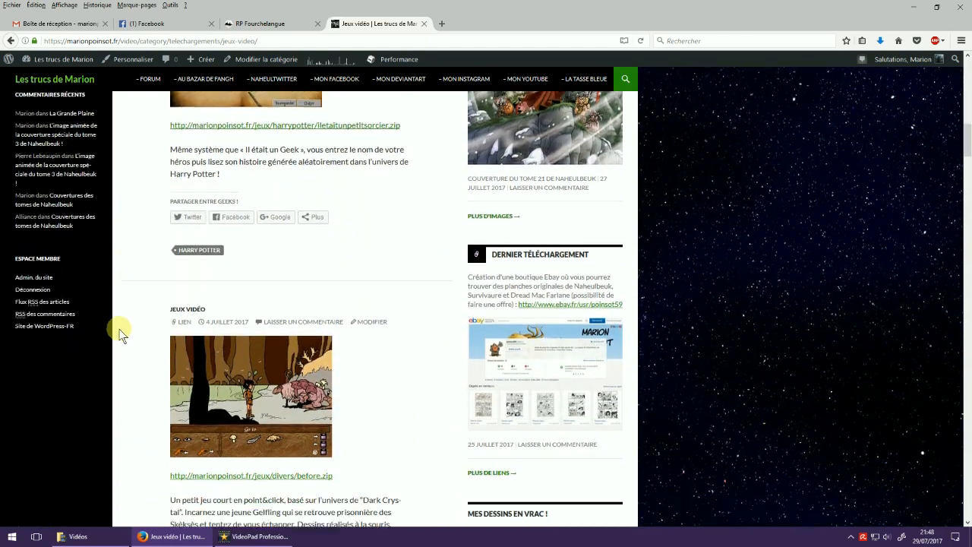
{"action": "scroll", "coordinate": [119, 329], "scroll_direction": "down", "scroll_amount": 10}
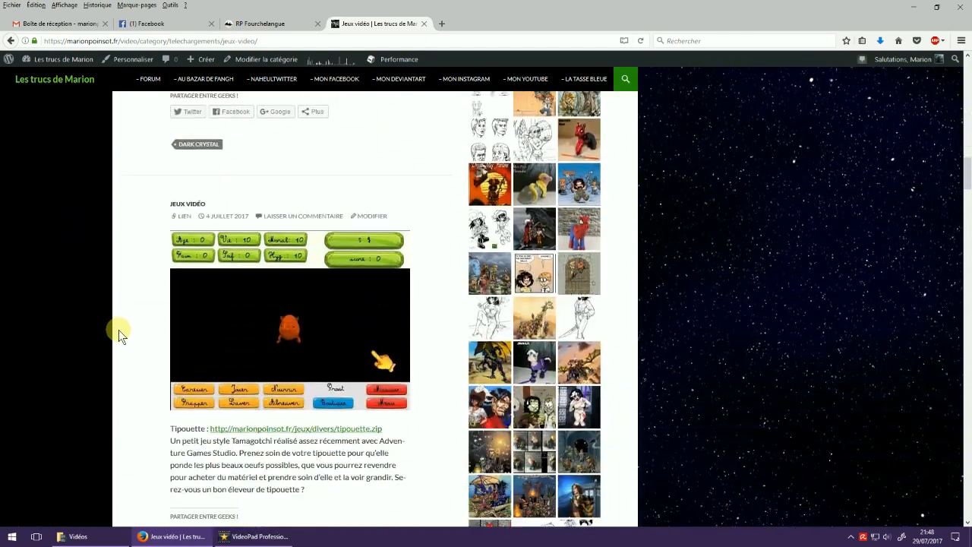
{"action": "scroll", "coordinate": [119, 330], "scroll_direction": "down", "scroll_amount": 10}
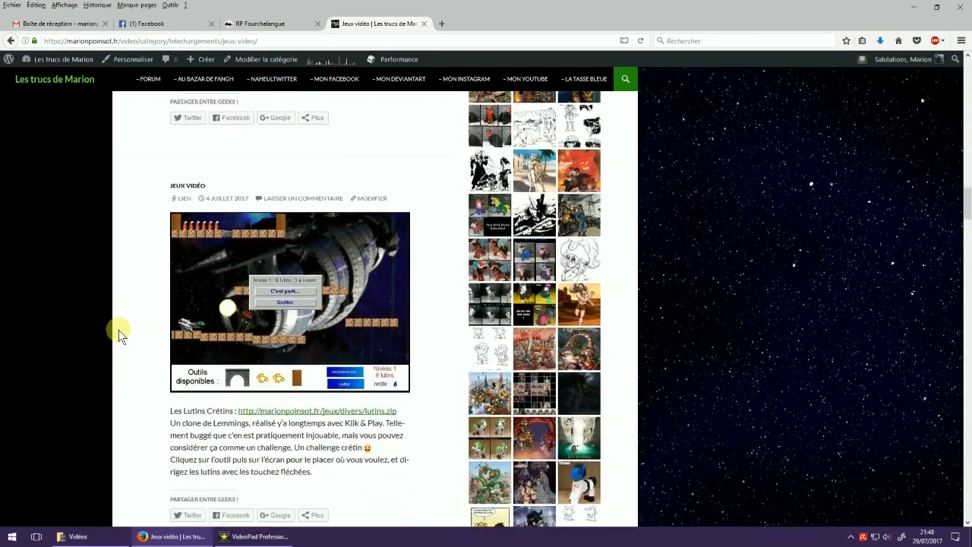
{"action": "scroll", "coordinate": [118, 330], "scroll_direction": "down", "scroll_amount": 10}
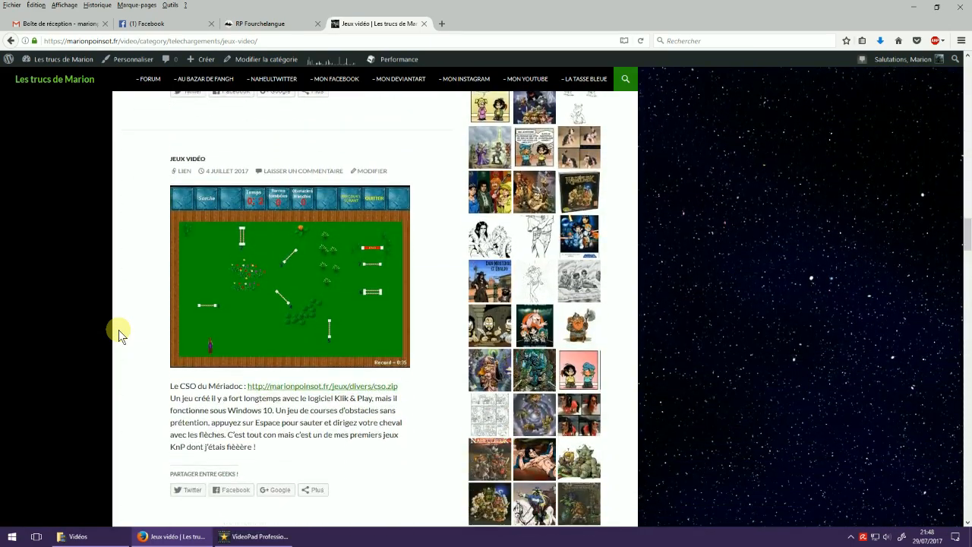
{"action": "scroll", "coordinate": [119, 330], "scroll_direction": "down", "scroll_amount": 10}
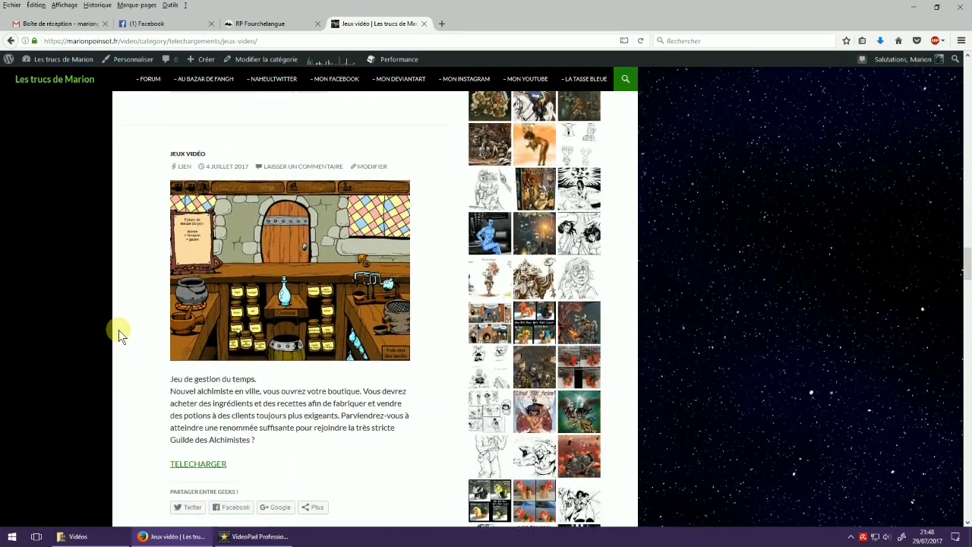
{"action": "scroll", "coordinate": [117, 330], "scroll_direction": "down", "scroll_amount": 10}
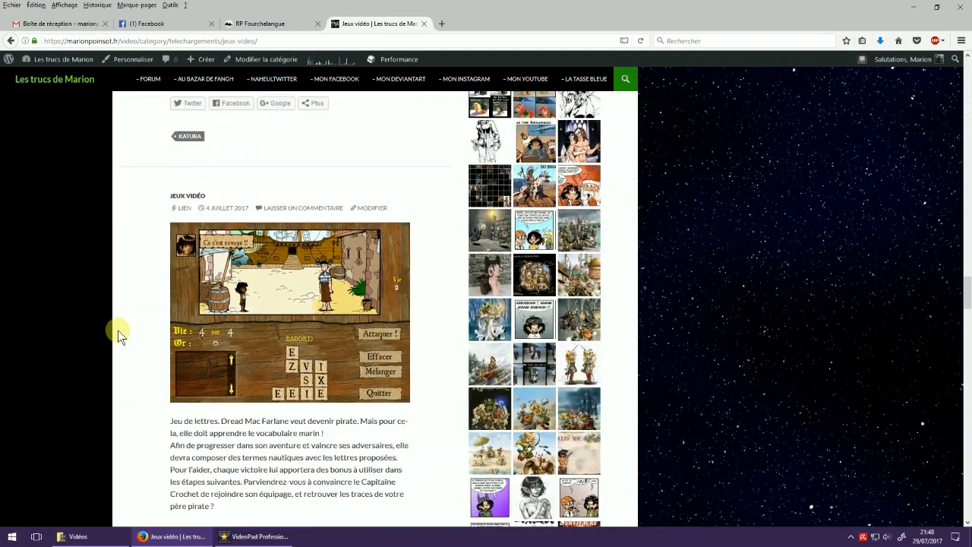
{"action": "scroll", "coordinate": [118, 332], "scroll_direction": "down", "scroll_amount": 4}
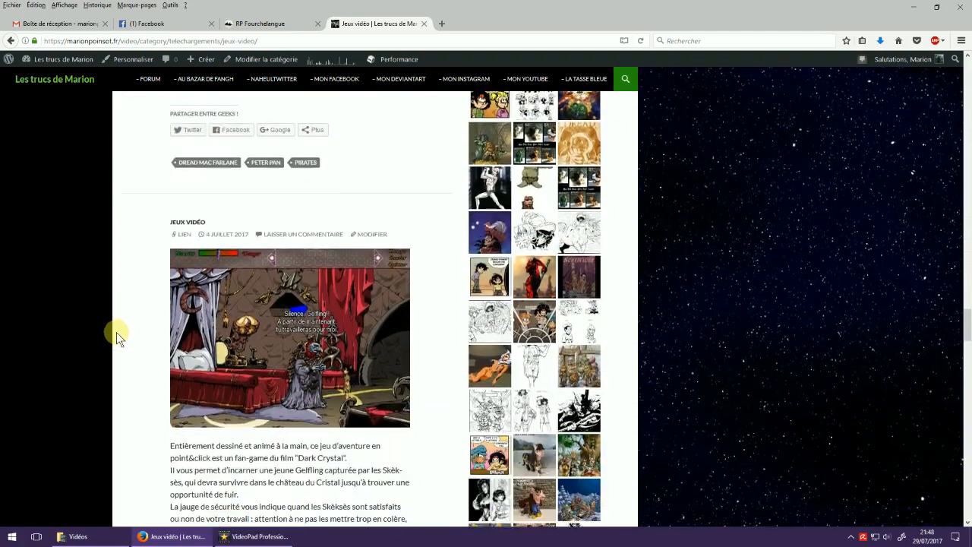
{"action": "scroll", "coordinate": [116, 332], "scroll_direction": "down", "scroll_amount": 13}
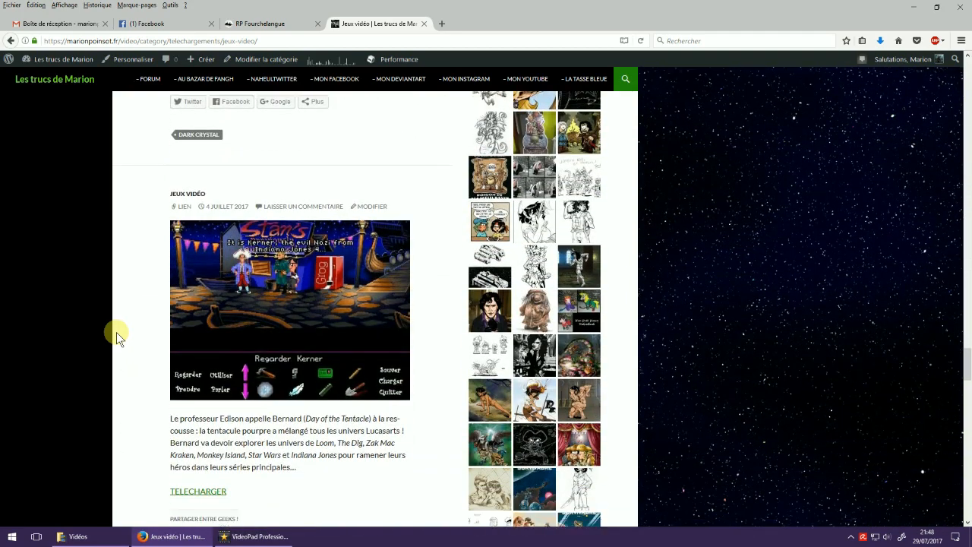
{"action": "scroll", "coordinate": [116, 332], "scroll_direction": "down", "scroll_amount": 7}
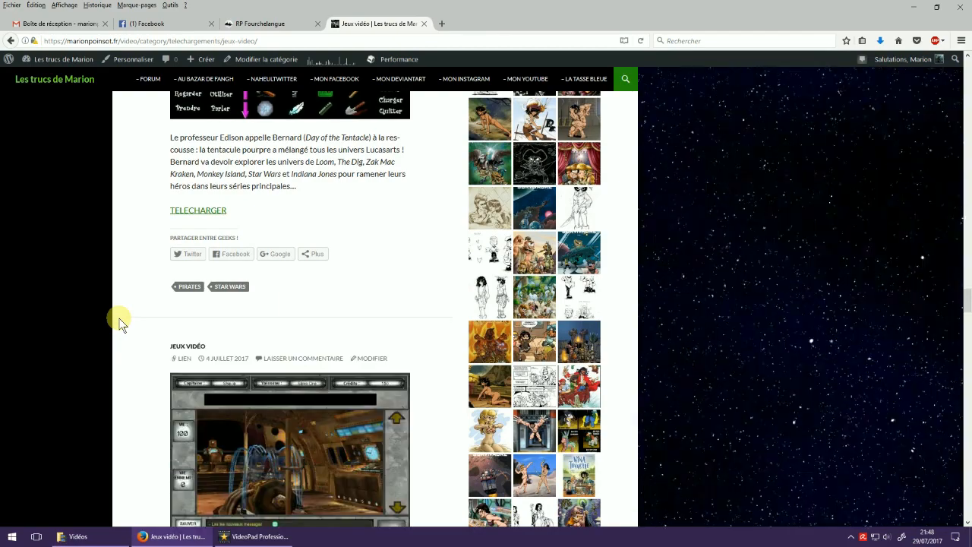
- Review the game posts on page 2 of the Jeux vidéo archive, down to the end of the list
{"action": "scroll", "coordinate": [118, 322], "scroll_direction": "down", "scroll_amount": 4}
{"action": "scroll", "coordinate": [119, 322], "scroll_direction": "down", "scroll_amount": 9}
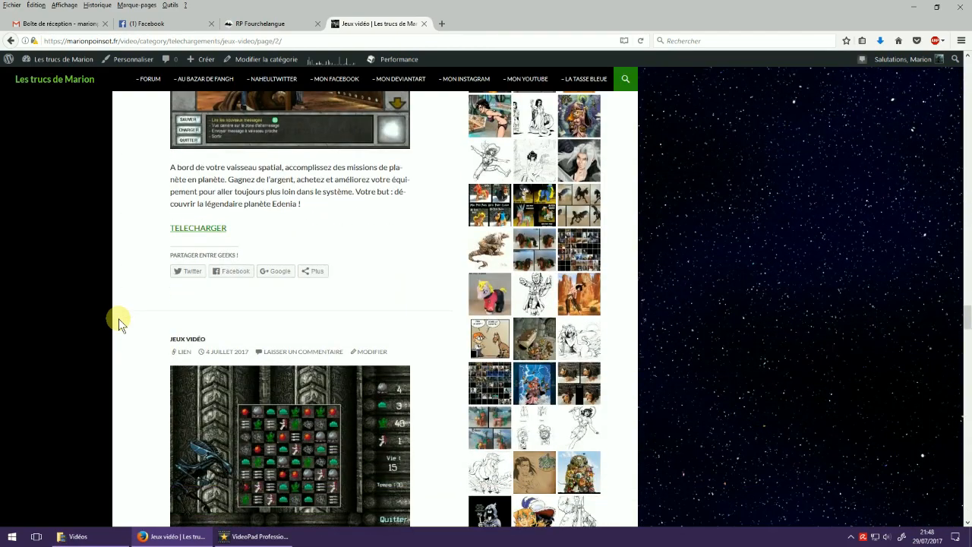
{"action": "scroll", "coordinate": [119, 322], "scroll_direction": "down", "scroll_amount": 9}
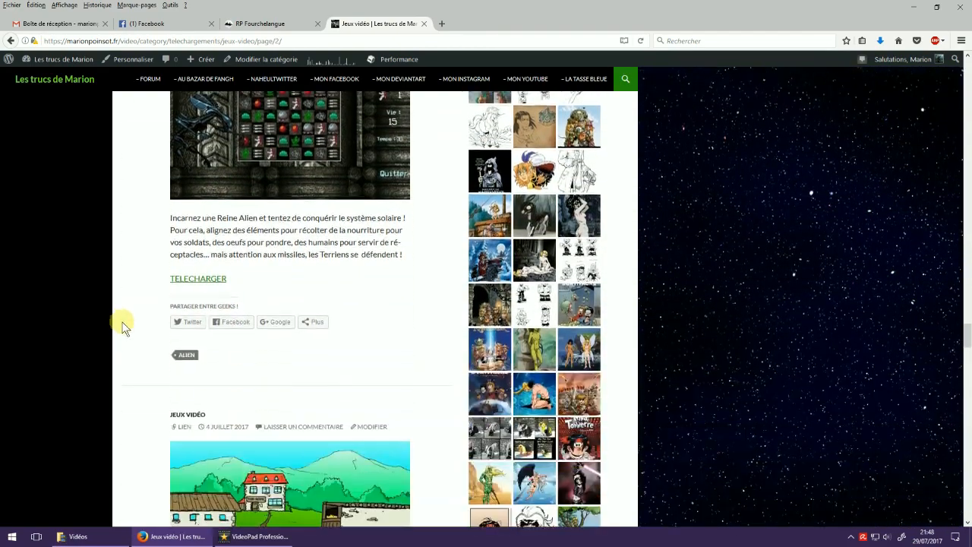
{"action": "scroll", "coordinate": [124, 325], "scroll_direction": "down", "scroll_amount": 9}
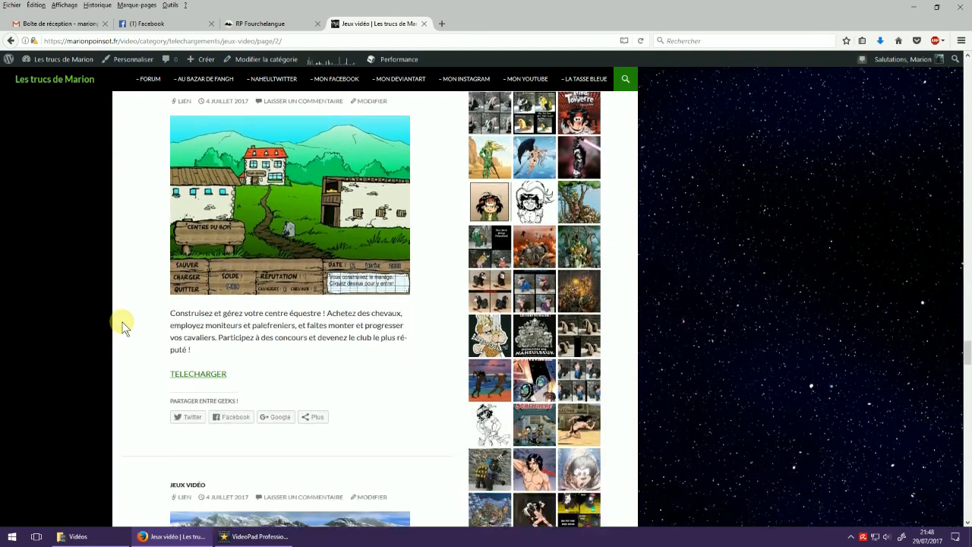
{"action": "scroll", "coordinate": [123, 325], "scroll_direction": "down", "scroll_amount": 10}
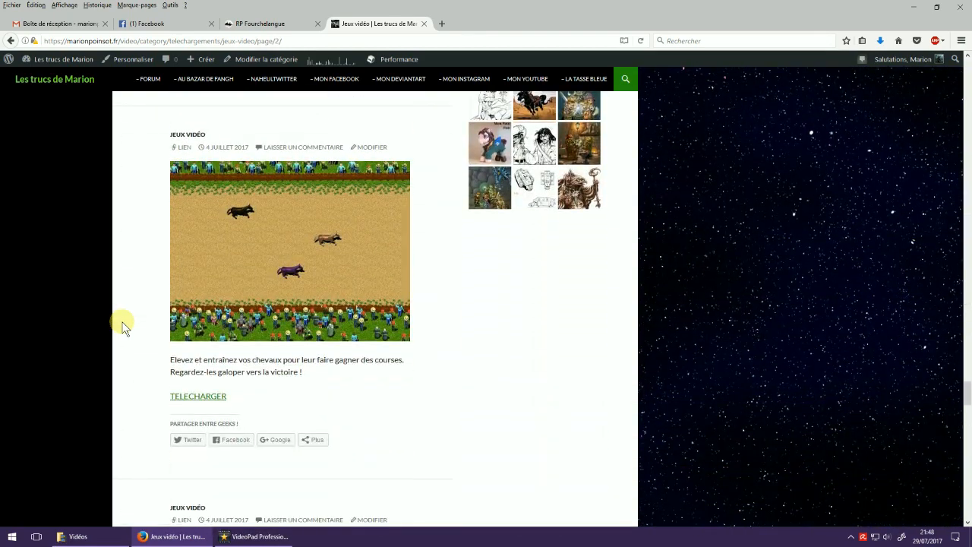
{"action": "scroll", "coordinate": [123, 325], "scroll_direction": "down", "scroll_amount": 8}
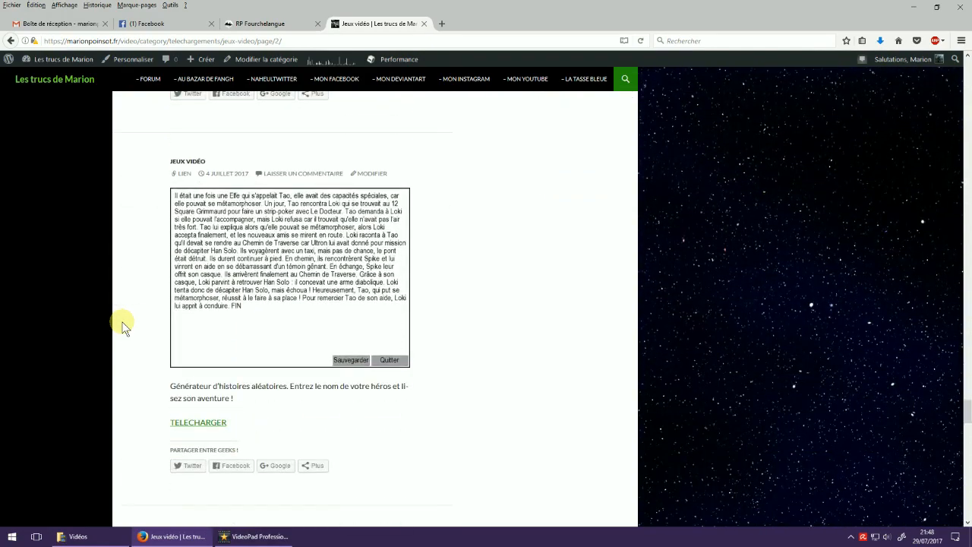
{"action": "scroll", "coordinate": [124, 325], "scroll_direction": "down", "scroll_amount": 9}
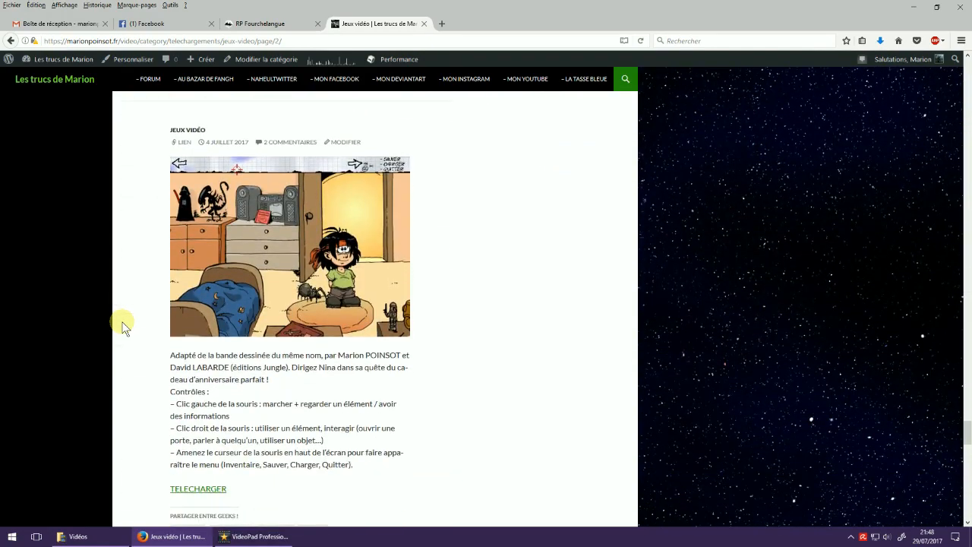
{"action": "scroll", "coordinate": [124, 325], "scroll_direction": "down", "scroll_amount": 10}
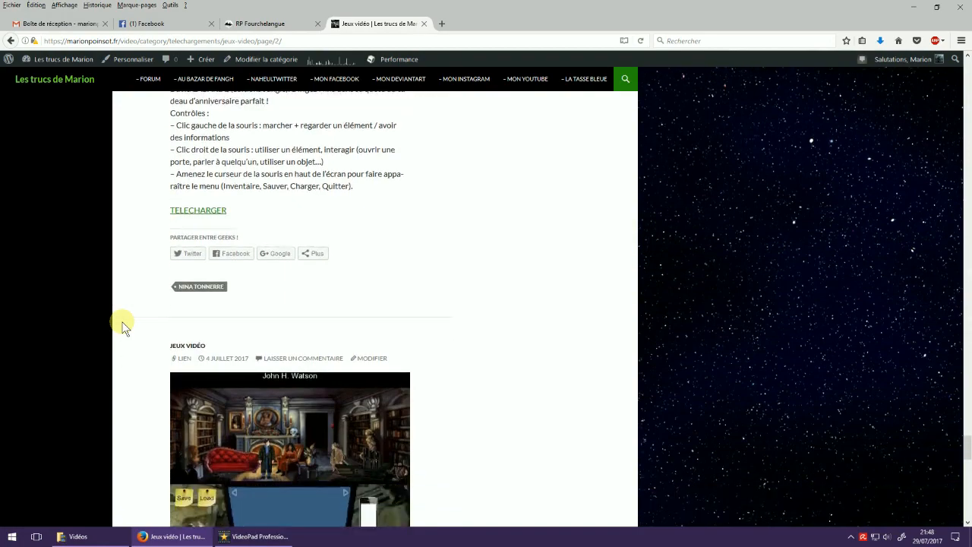
{"action": "scroll", "coordinate": [124, 325], "scroll_direction": "down", "scroll_amount": 10}
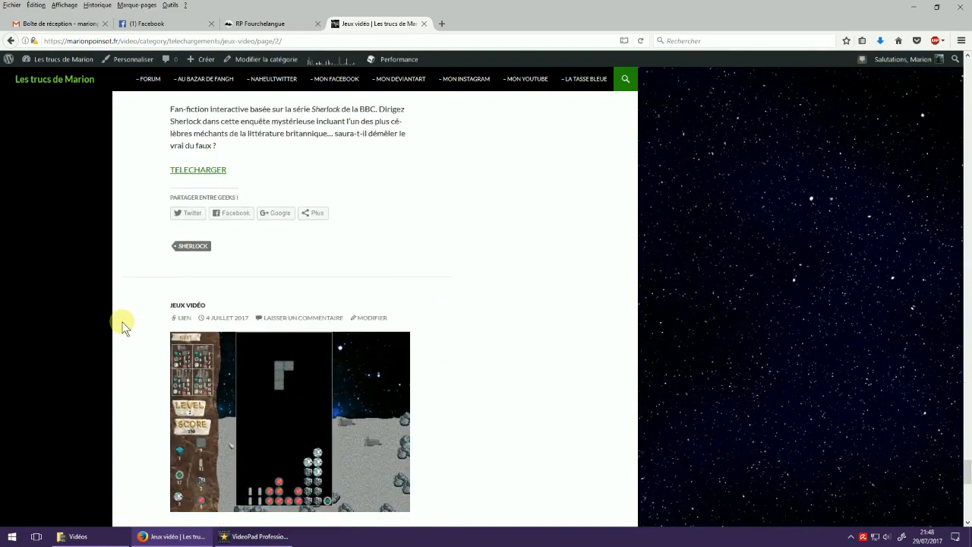
{"action": "scroll", "coordinate": [124, 325], "scroll_direction": "down", "scroll_amount": 8}
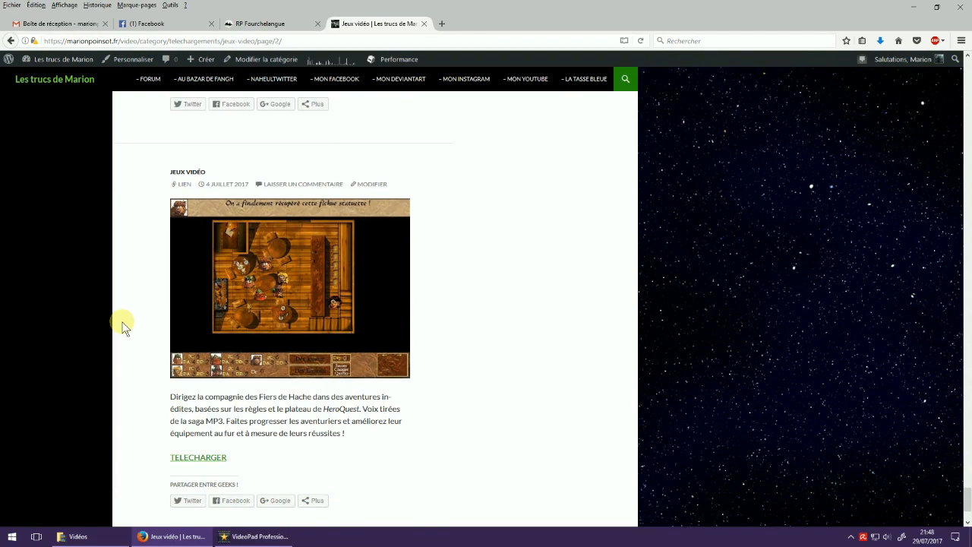
{"action": "scroll", "coordinate": [124, 325], "scroll_direction": "down", "scroll_amount": 3}
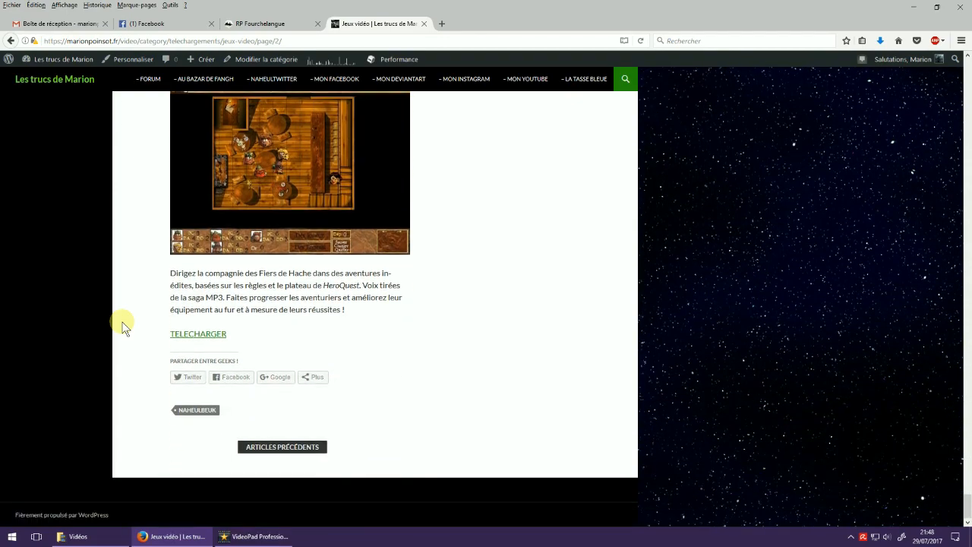
- Load the older articles of the Jeux vidéo archive and look through the game posts on page 3
{"action": "left_click", "coordinate": [275, 449]}
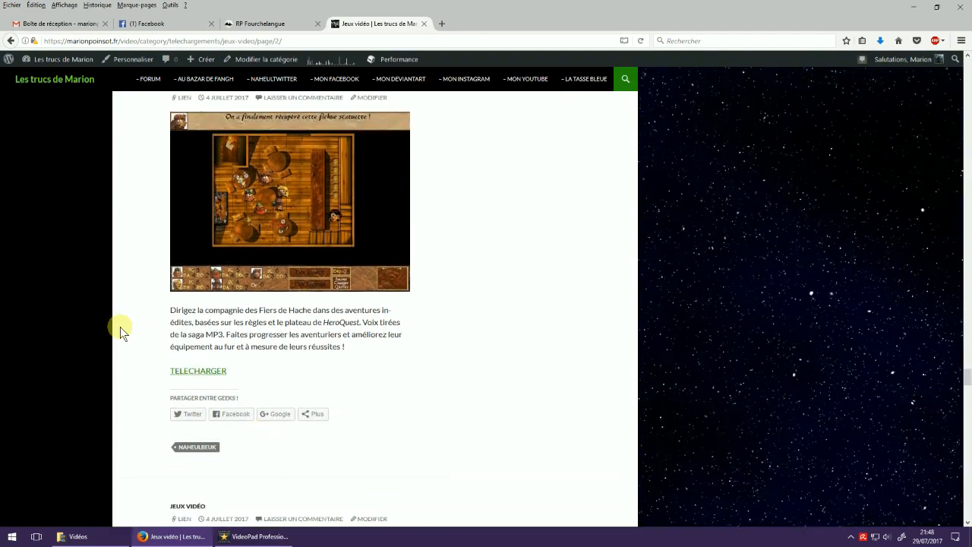
{"action": "scroll", "coordinate": [120, 326], "scroll_direction": "down", "scroll_amount": 5}
{"action": "scroll", "coordinate": [120, 327], "scroll_direction": "down", "scroll_amount": 4}
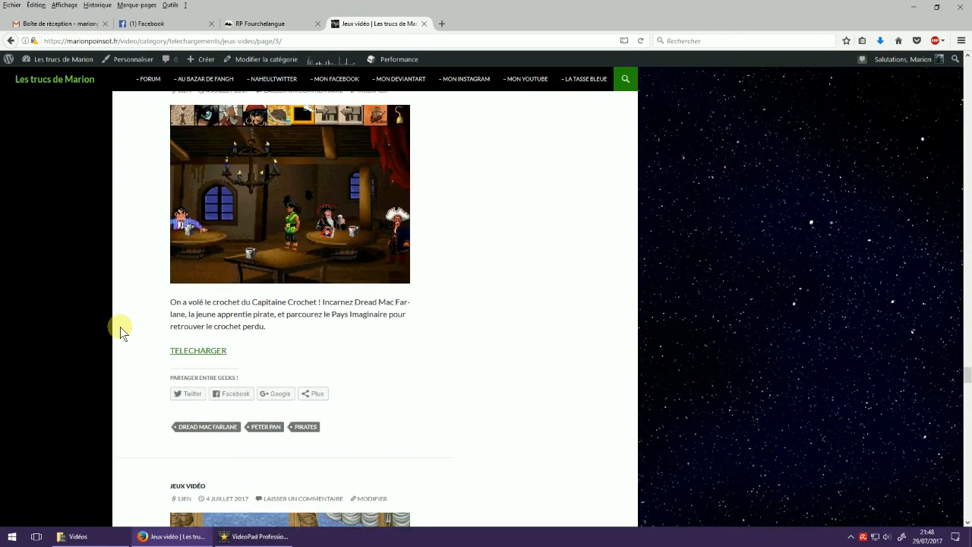
{"action": "scroll", "coordinate": [120, 326], "scroll_direction": "down", "scroll_amount": 7}
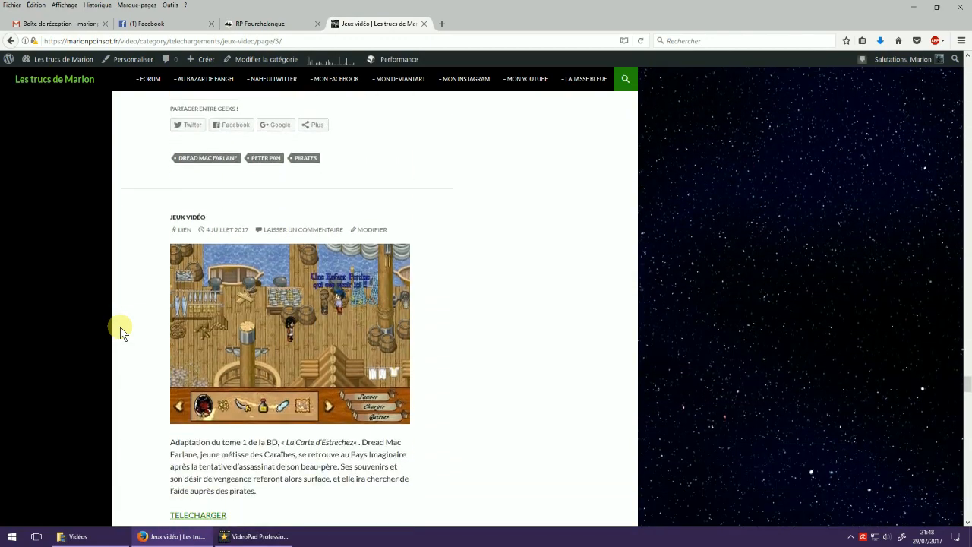
{"action": "scroll", "coordinate": [120, 327], "scroll_direction": "down", "scroll_amount": 8}
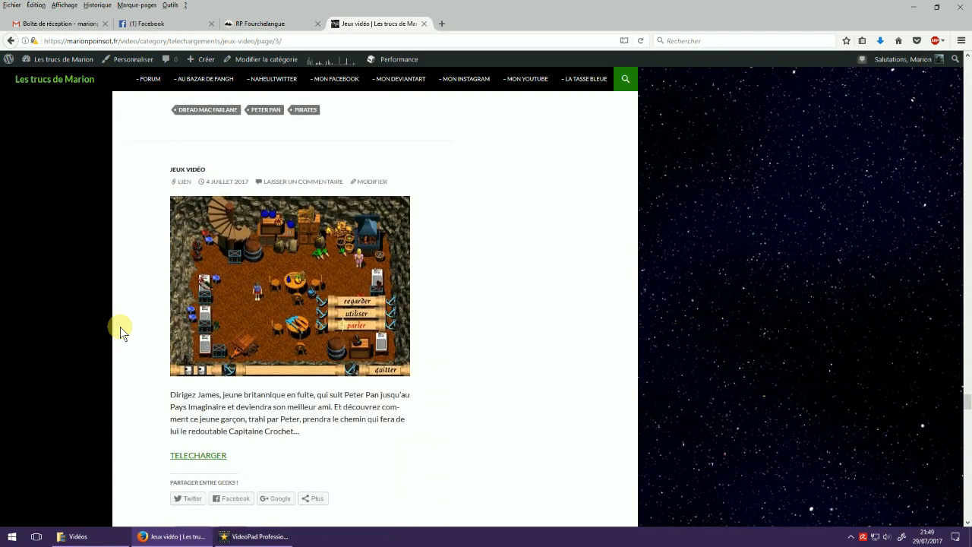
{"action": "scroll", "coordinate": [120, 326], "scroll_direction": "down", "scroll_amount": 9}
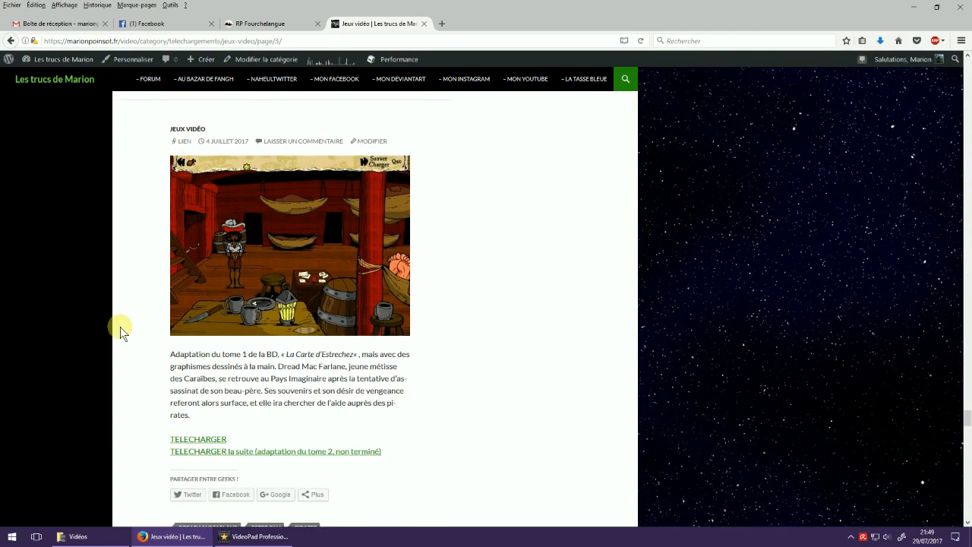
{"action": "scroll", "coordinate": [120, 327], "scroll_direction": "down", "scroll_amount": 8}
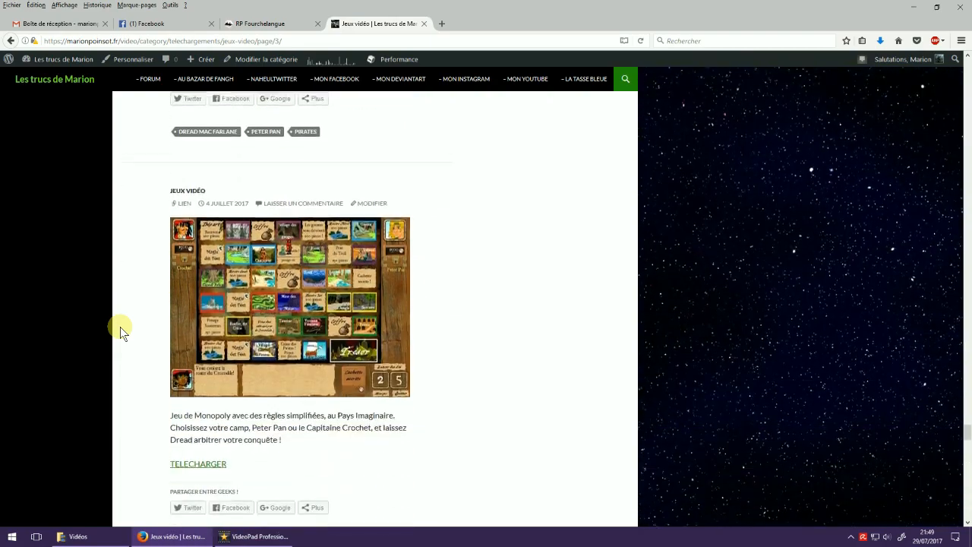
{"action": "scroll", "coordinate": [120, 327], "scroll_direction": "down", "scroll_amount": 9}
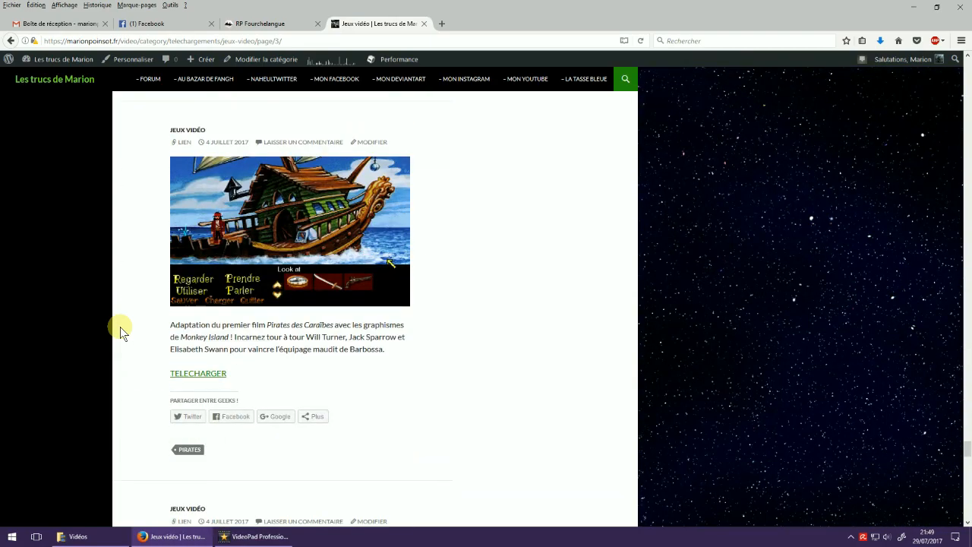
{"action": "scroll", "coordinate": [120, 327], "scroll_direction": "down", "scroll_amount": 8}
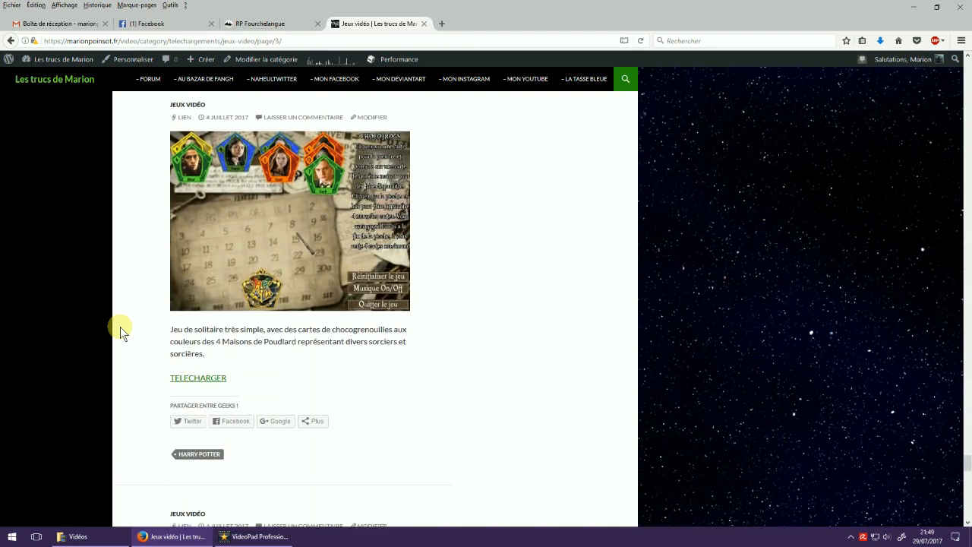
{"action": "scroll", "coordinate": [120, 326], "scroll_direction": "down", "scroll_amount": 7}
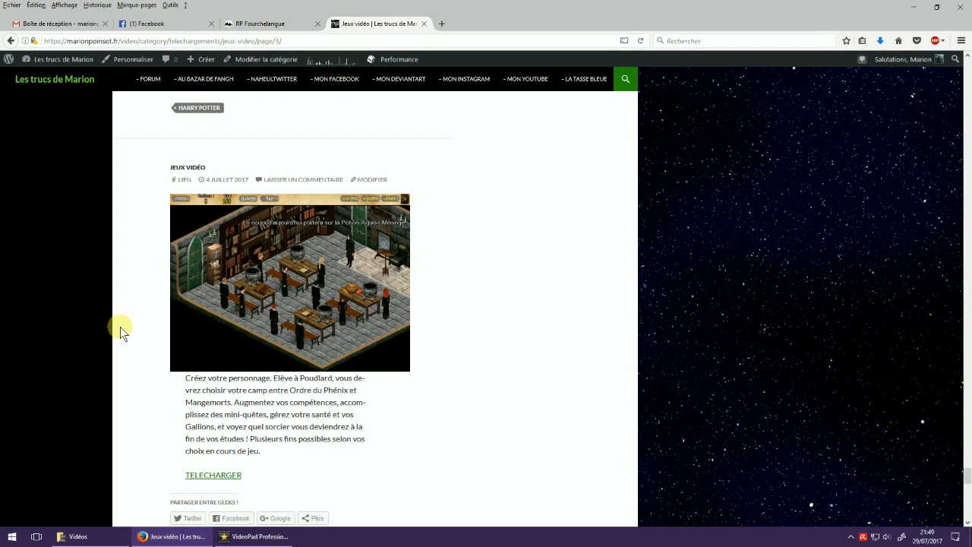
{"action": "scroll", "coordinate": [120, 326], "scroll_direction": "down", "scroll_amount": 7}
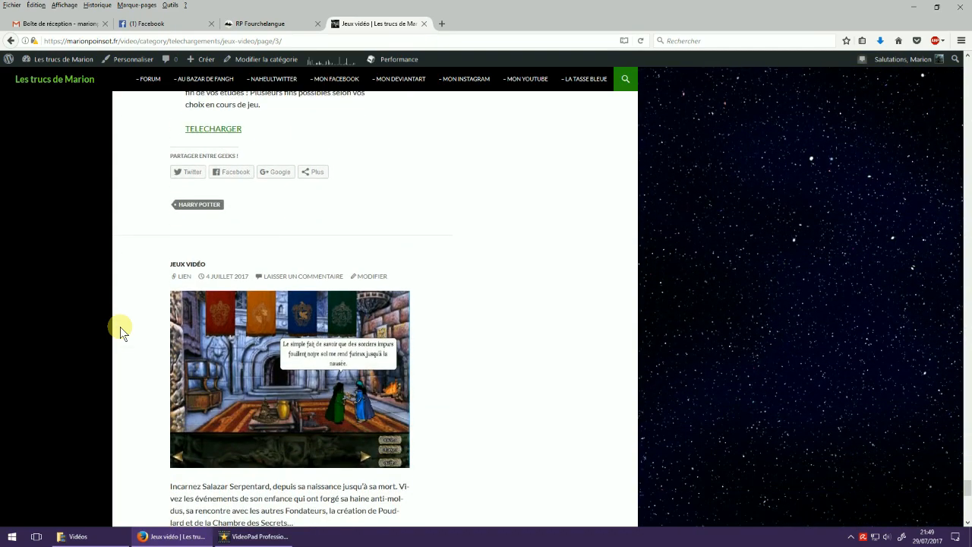
{"action": "scroll", "coordinate": [120, 326], "scroll_direction": "down", "scroll_amount": 3}
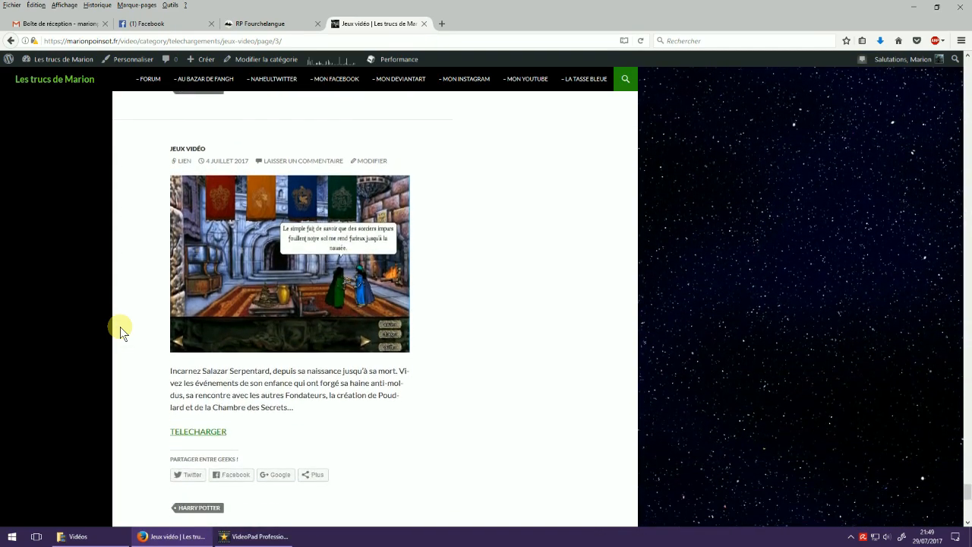
{"action": "scroll", "coordinate": [120, 327], "scroll_direction": "down", "scroll_amount": 7}
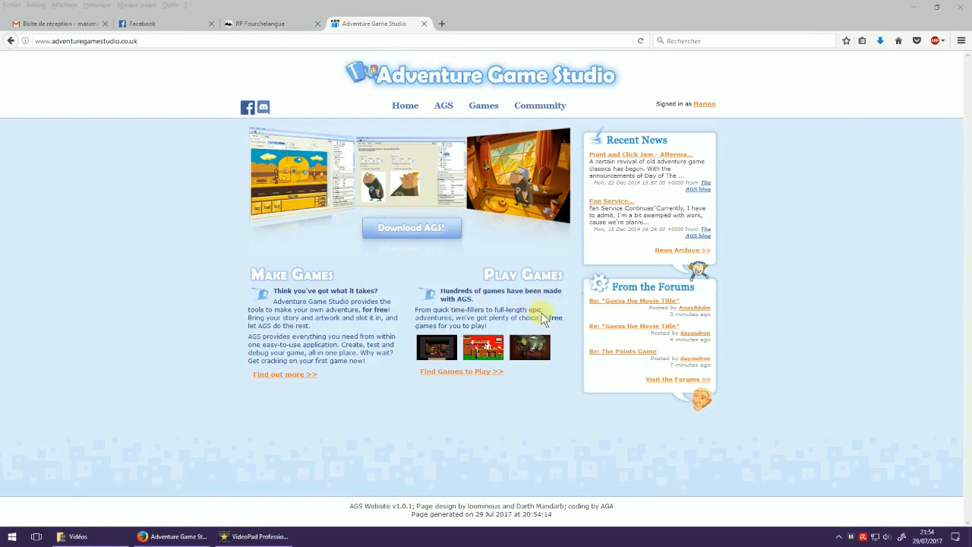
- Open the AGS download page from the Adventure Game Studio home page
{"action": "left_click", "coordinate": [403, 231]}
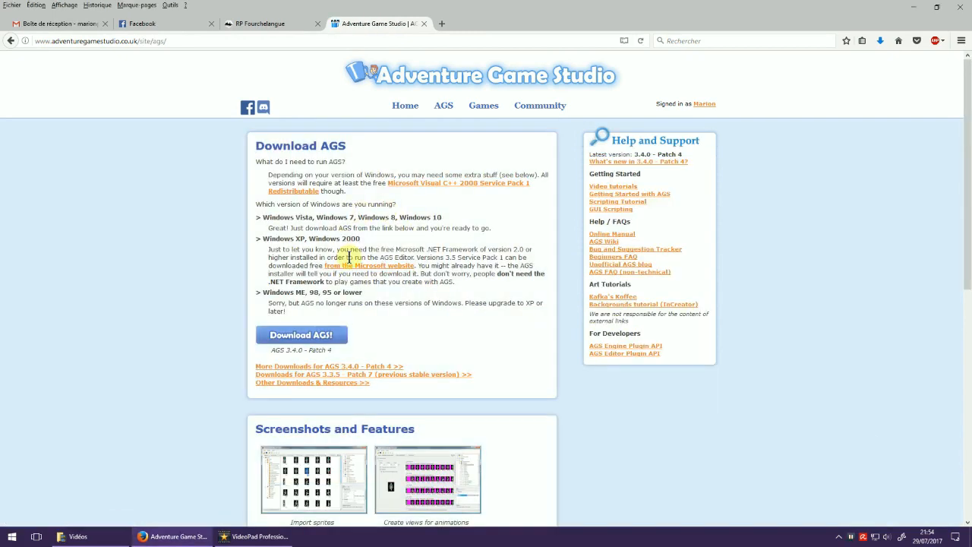
- Start the download of AGS 3.4.0 - Patch 4 and cancel saving the installer
{"action": "left_click", "coordinate": [309, 338]}
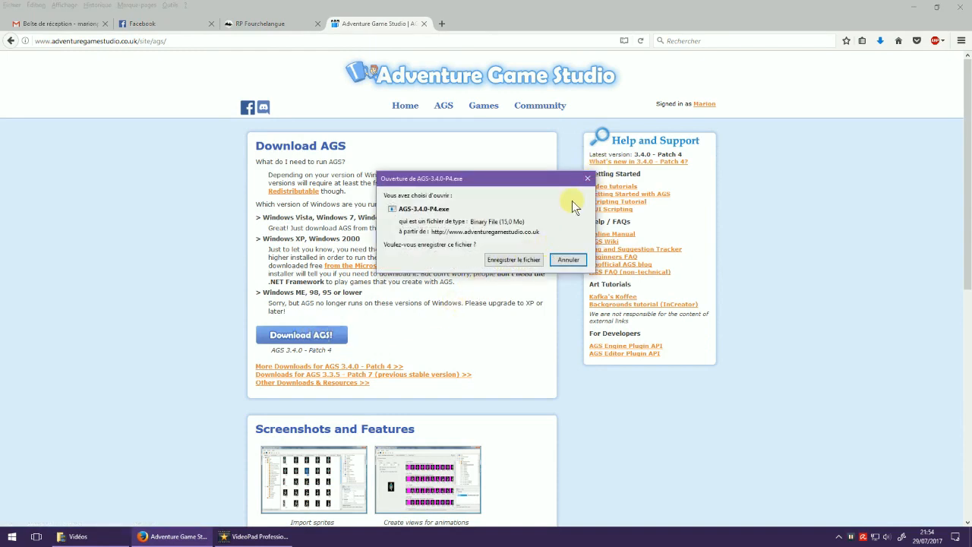
{"action": "left_click", "coordinate": [562, 260]}
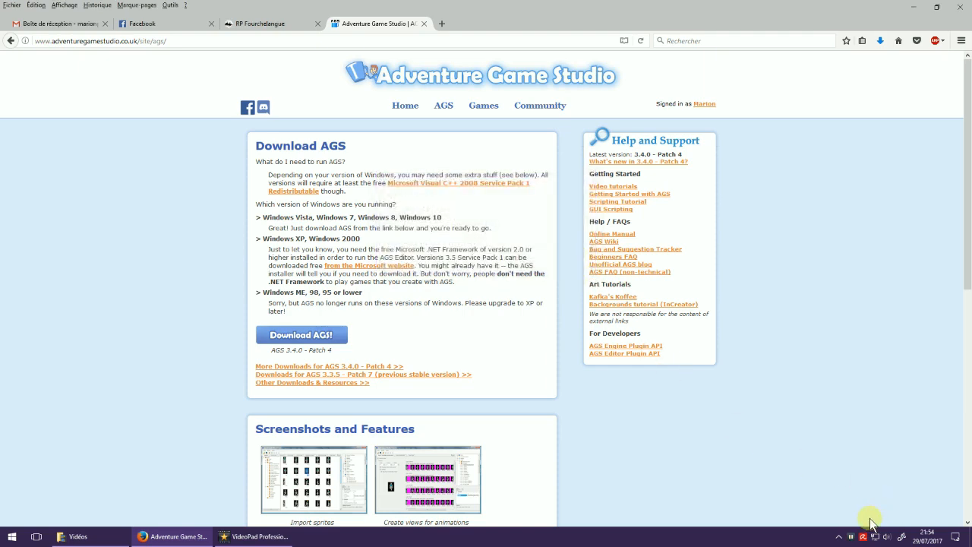
{"action": "left_click", "coordinate": [839, 536]}
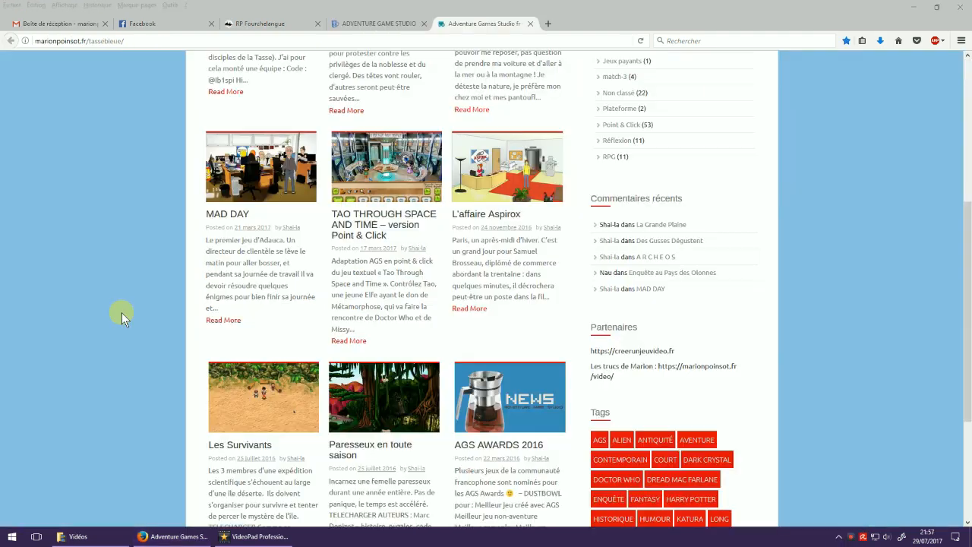
- Look through the game posts and section menus on the French Adventure Game Studio community site's home page
{"action": "scroll", "coordinate": [121, 313], "scroll_direction": "down", "scroll_amount": 3}
{"action": "scroll", "coordinate": [121, 313], "scroll_direction": "up", "scroll_amount": 10}
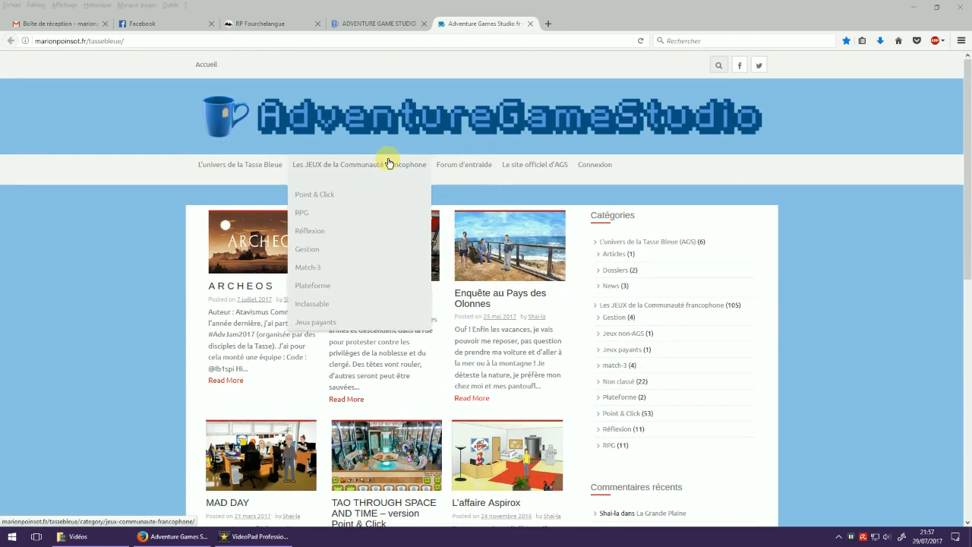
{"action": "mouse_move", "coordinate": [250, 166]}
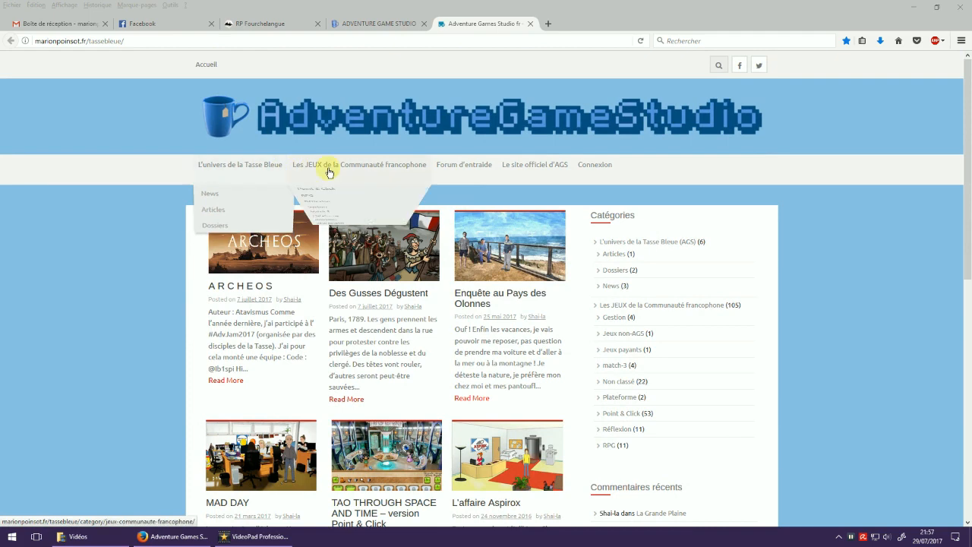
- Open the Forum d'entraide and look through its contest, games, game creation and general discussion sections
{"action": "left_click", "coordinate": [468, 169]}
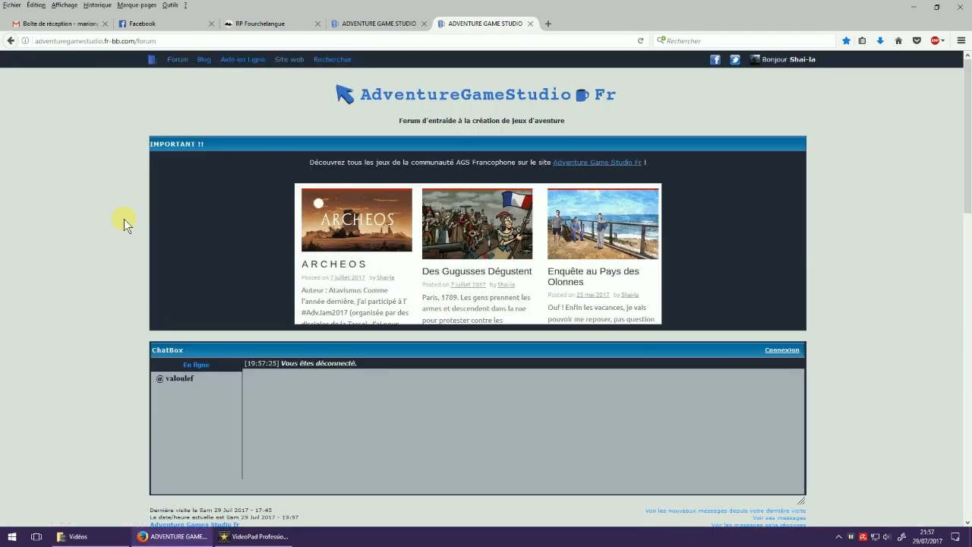
{"action": "scroll", "coordinate": [124, 219], "scroll_direction": "down", "scroll_amount": 5}
{"action": "scroll", "coordinate": [91, 221], "scroll_direction": "down", "scroll_amount": 5}
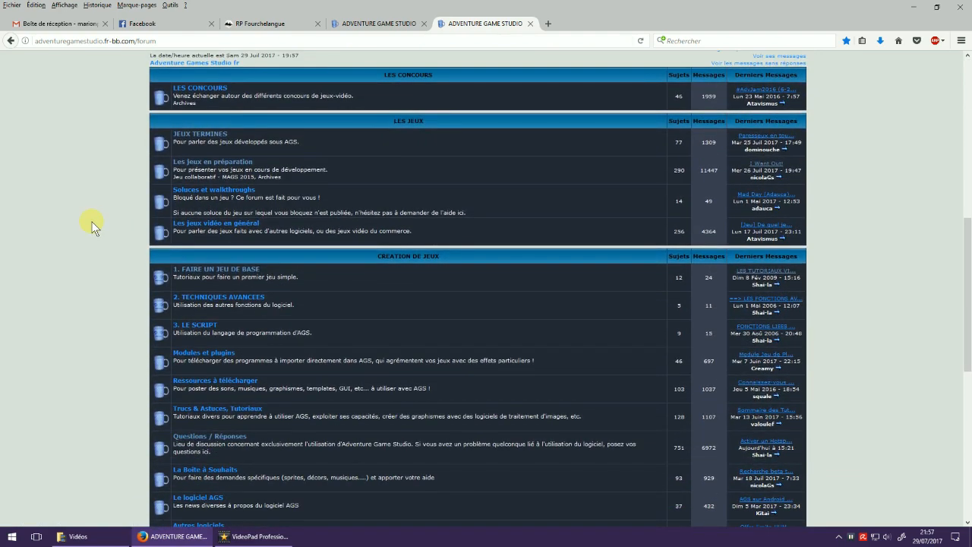
{"action": "scroll", "coordinate": [91, 221], "scroll_direction": "down", "scroll_amount": 4}
{"action": "scroll", "coordinate": [91, 221], "scroll_direction": "down", "scroll_amount": 5}
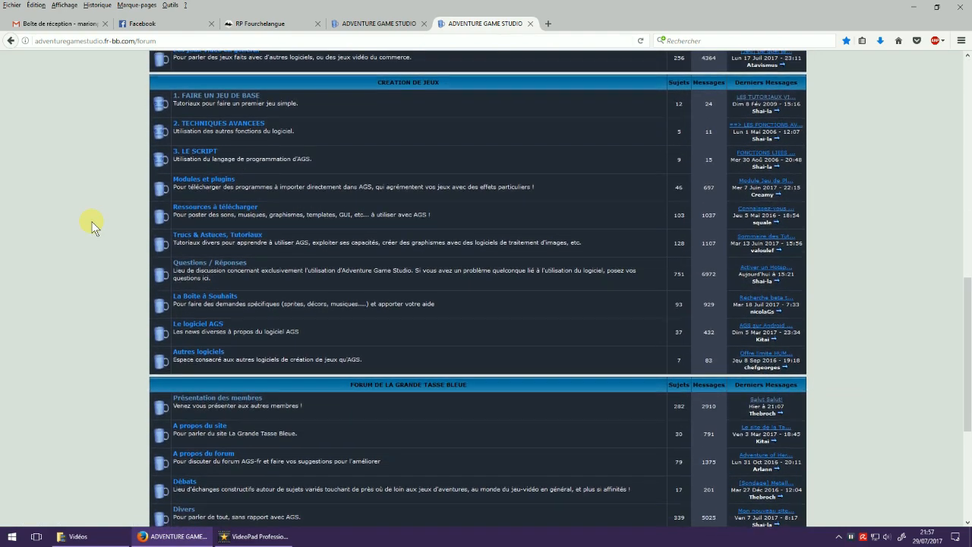
{"action": "scroll", "coordinate": [91, 221], "scroll_direction": "down", "scroll_amount": 1}
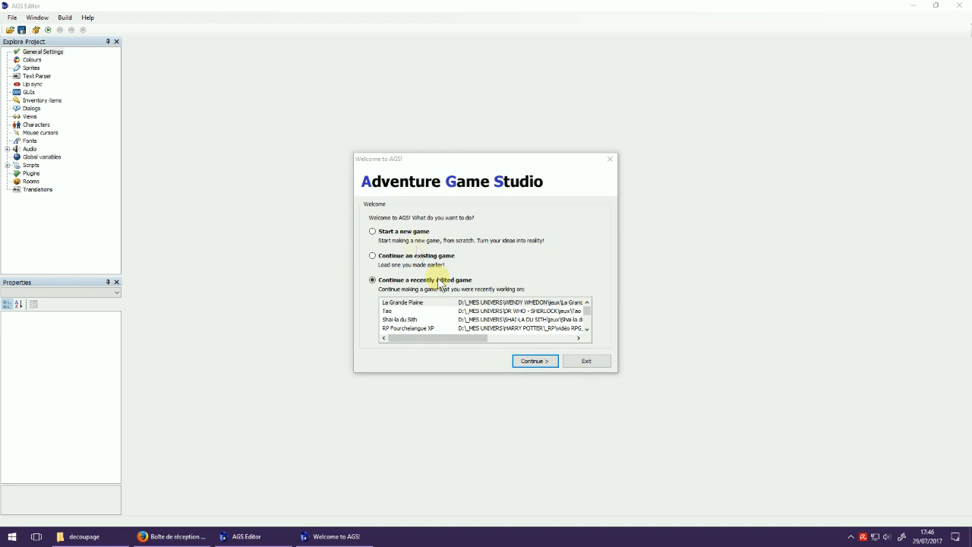
- Start a new game in the AGS Editor based on the LW_BASS_v2.0 template
{"action": "left_click", "coordinate": [408, 232]}
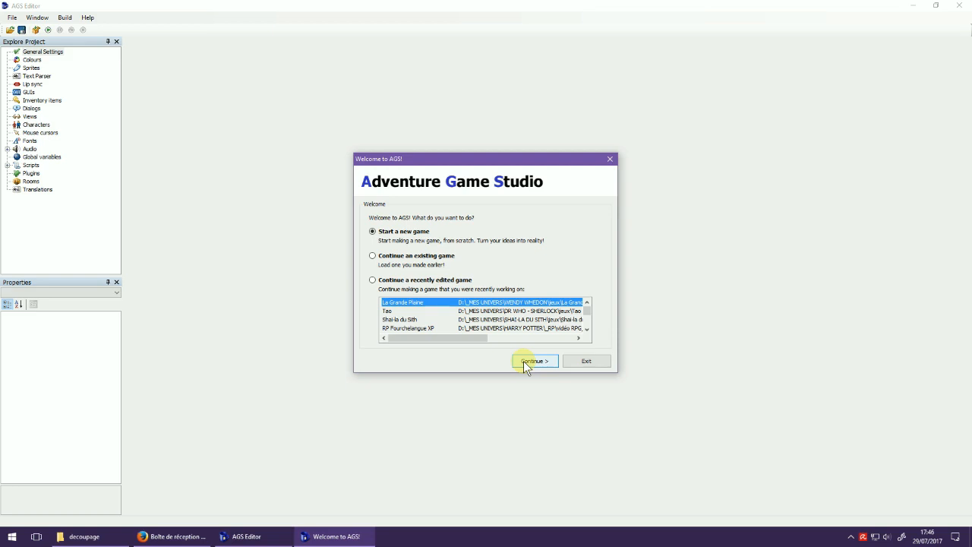
{"action": "left_click", "coordinate": [523, 361]}
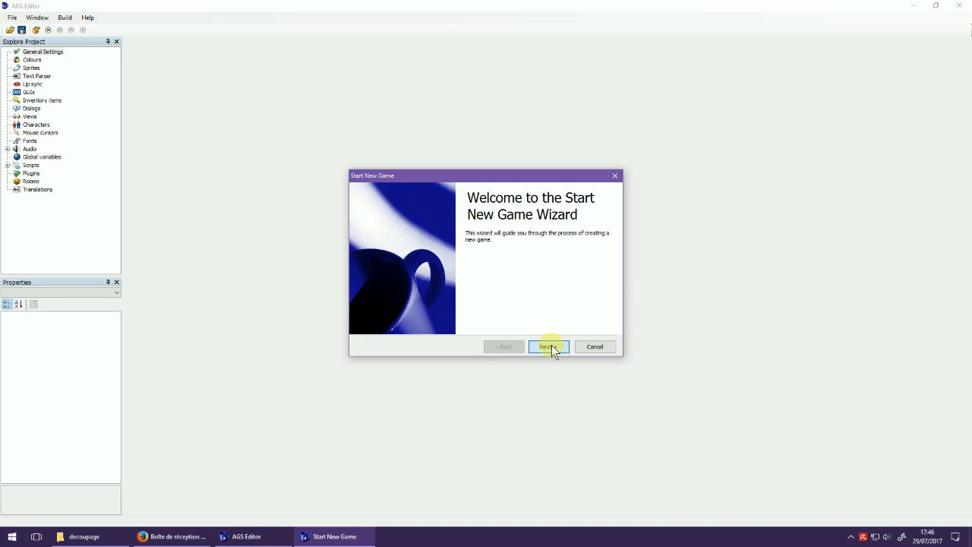
{"action": "left_click", "coordinate": [549, 346]}
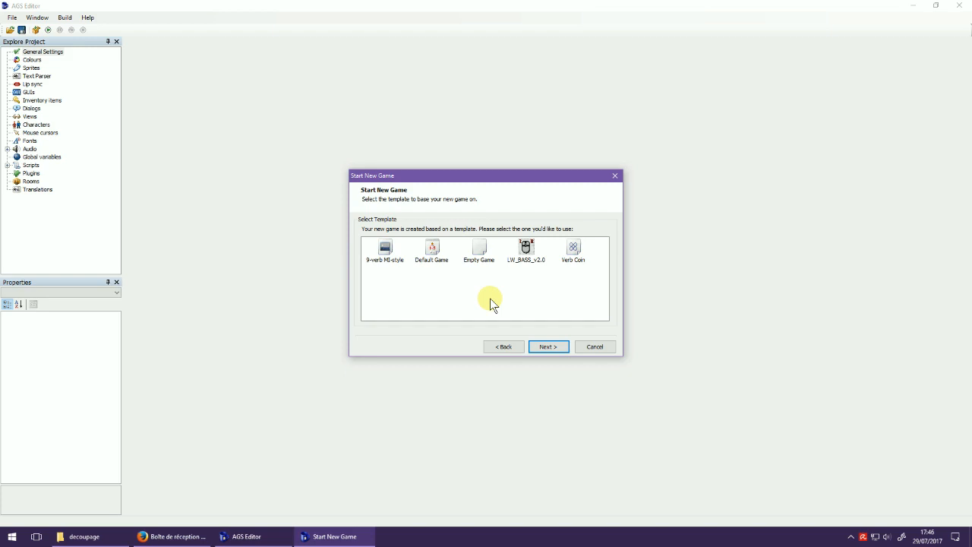
{"action": "left_click", "coordinate": [530, 253]}
{"action": "left_click", "coordinate": [548, 346]}
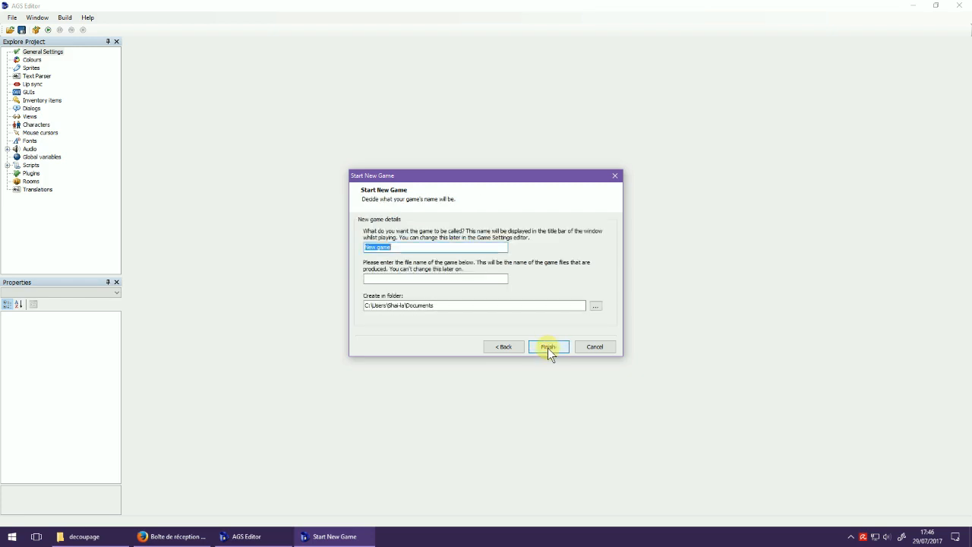
- Name the game "Les Aventures de Darky" and set its creation folder to a Darky subfolder of Documents
{"action": "type", "text": "Les Aventures de Darky"}
{"action": "left_click", "coordinate": [485, 279]}
{"action": "left_click", "coordinate": [544, 306]}
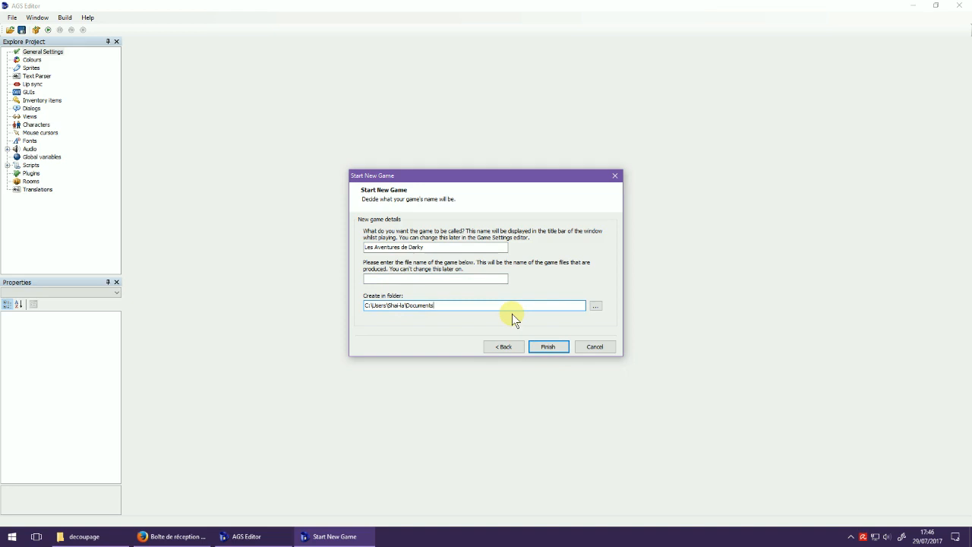
{"action": "type", "text": "\\Darky"}
{"action": "left_click", "coordinate": [549, 347]}
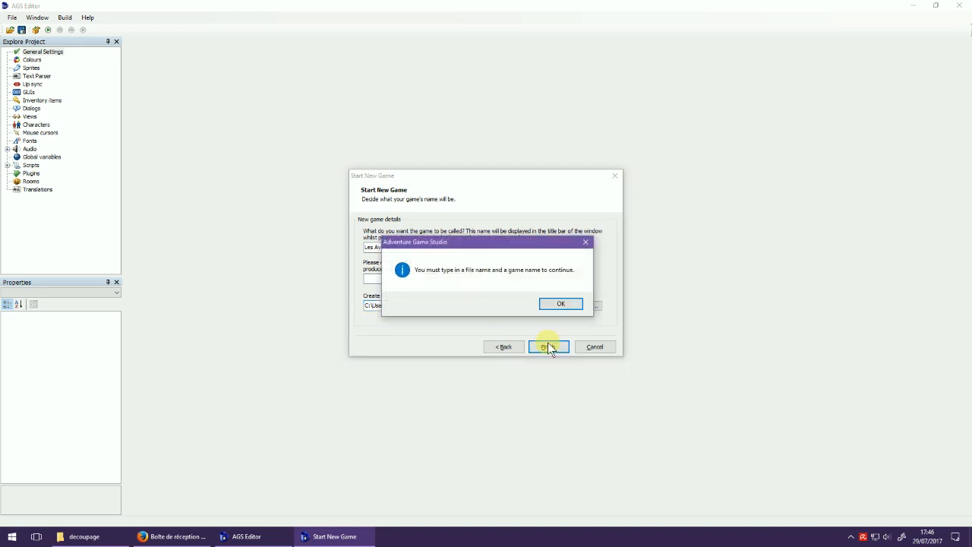
- Set the game's file name to "darky" and finish creating the project
{"action": "left_click", "coordinate": [562, 304]}
{"action": "left_click", "coordinate": [461, 278]}
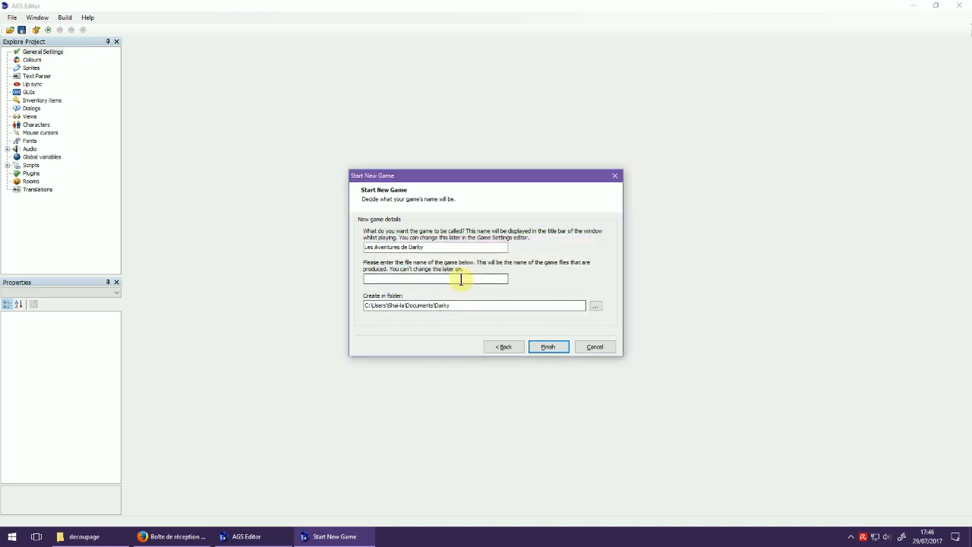
{"action": "type", "text": "darky"}
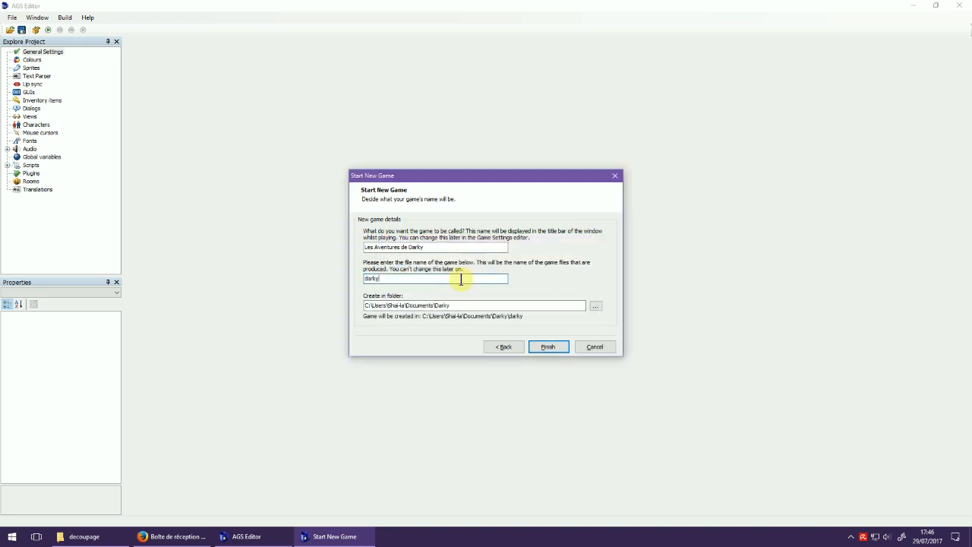
{"action": "left_click", "coordinate": [548, 346]}
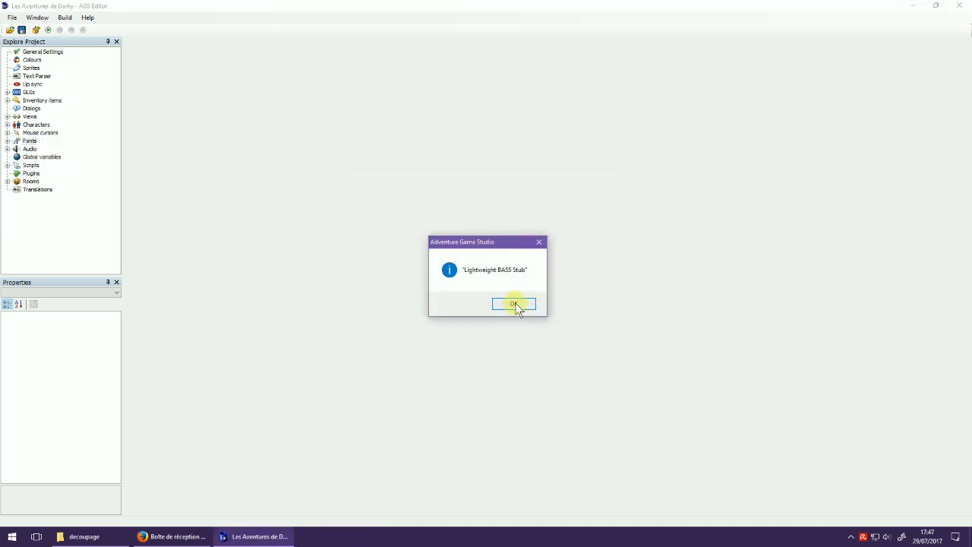
{"action": "left_click", "coordinate": [513, 305]}
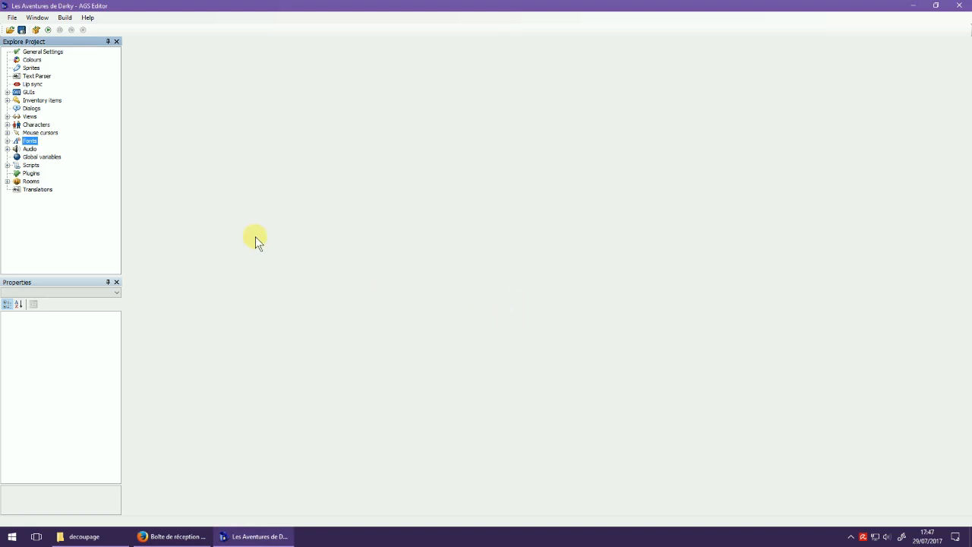
- Open Room 1 of the new project in the room editor
{"action": "left_click", "coordinate": [7, 181]}
{"action": "left_click", "coordinate": [17, 190]}
{"action": "double_click", "coordinate": [51, 197]}
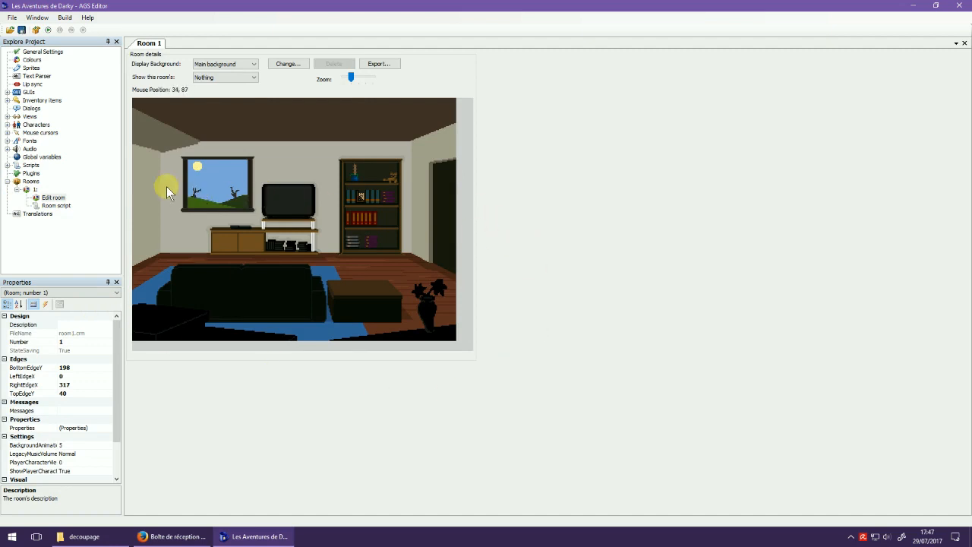
{"action": "left_click", "coordinate": [35, 190]}
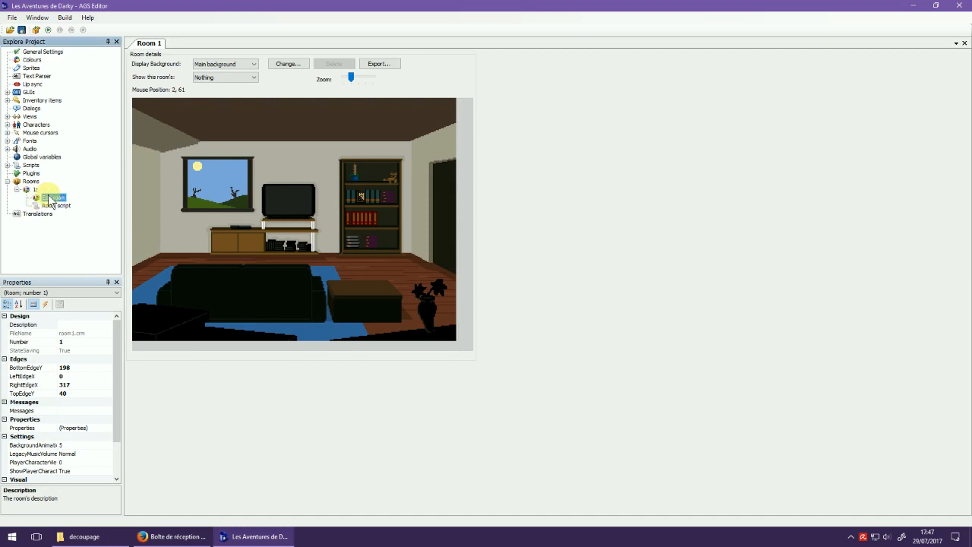
{"action": "right_click", "coordinate": [36, 193]}
{"action": "left_click", "coordinate": [58, 207]}
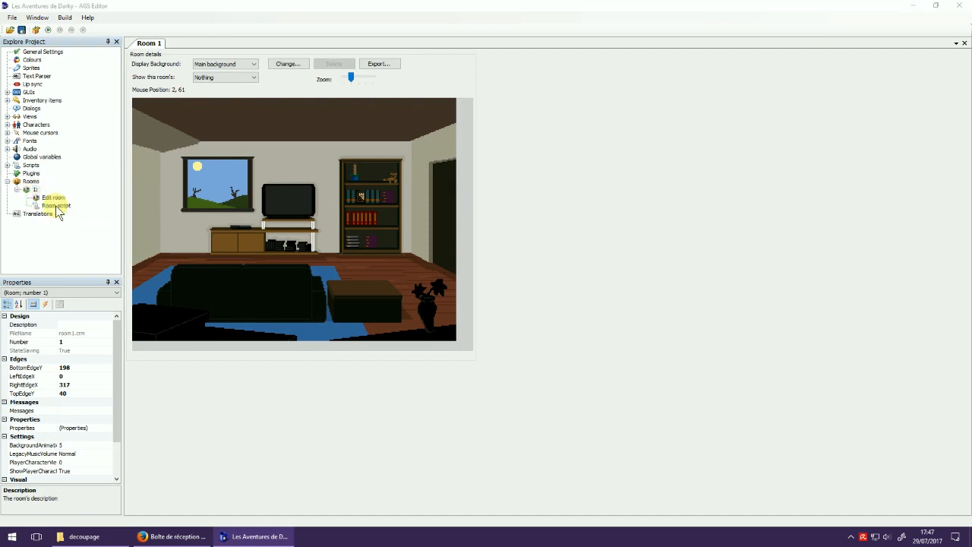
{"action": "left_click", "coordinate": [519, 304]}
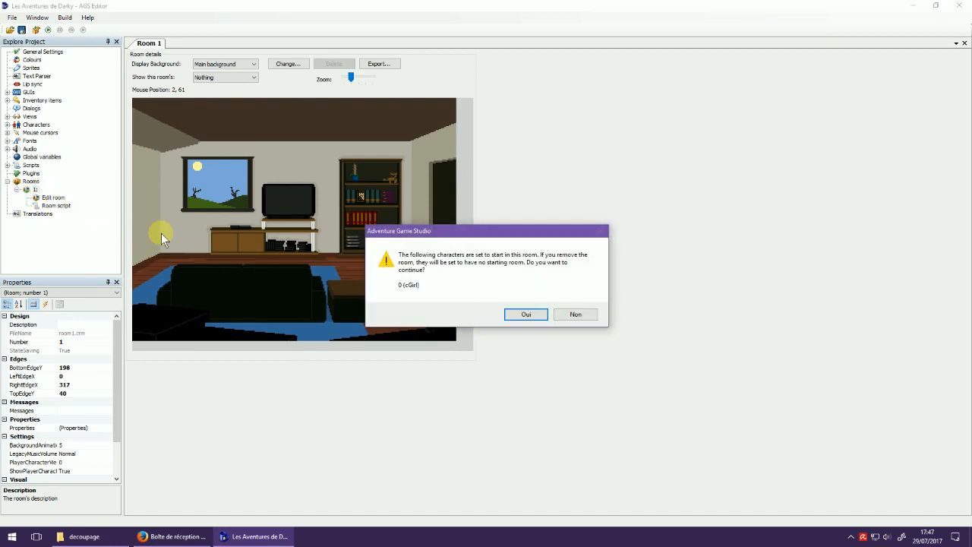
{"action": "left_click", "coordinate": [575, 315]}
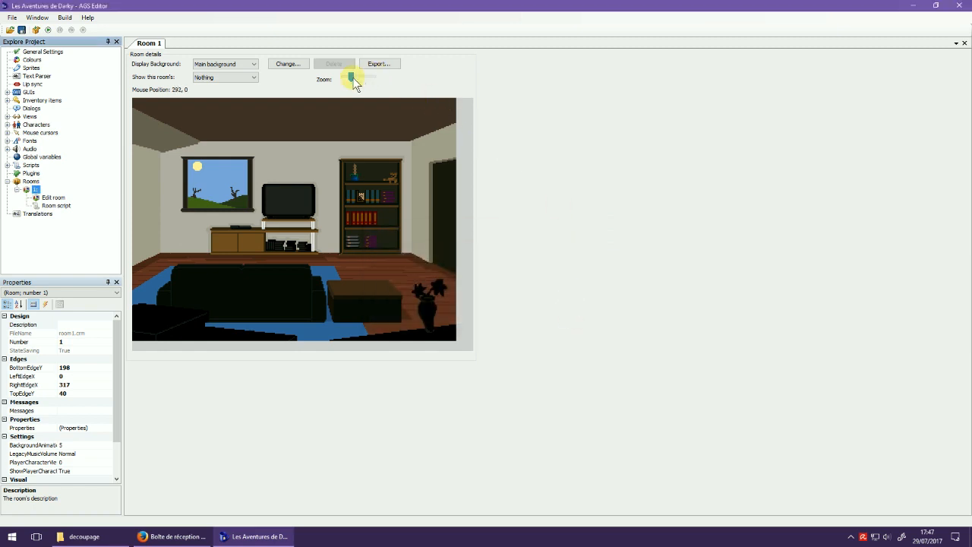
- Set the game resolution to 640 x 480 in the general settings and let AGS automatically resize all GUIs
{"action": "left_click", "coordinate": [299, 66]}
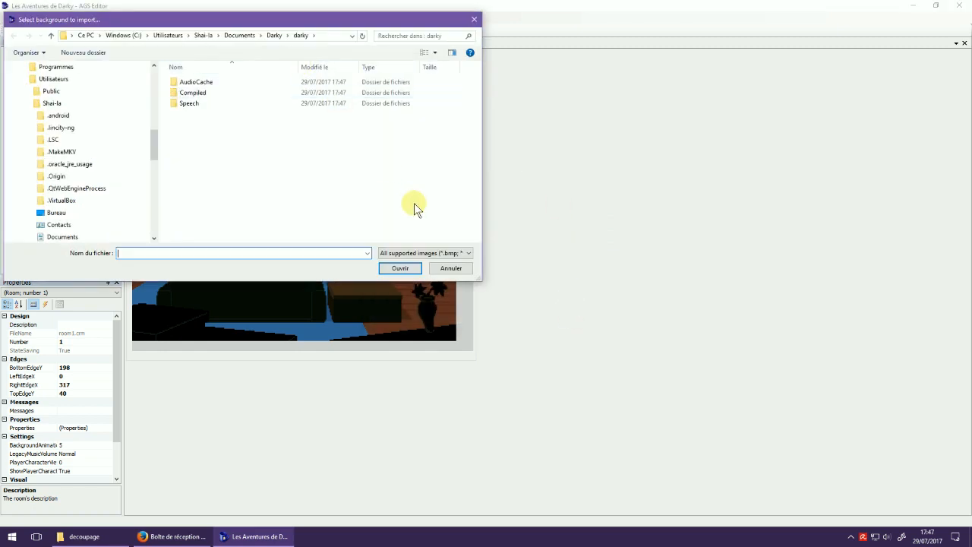
{"action": "left_click", "coordinate": [451, 268]}
{"action": "double_click", "coordinate": [34, 51]}
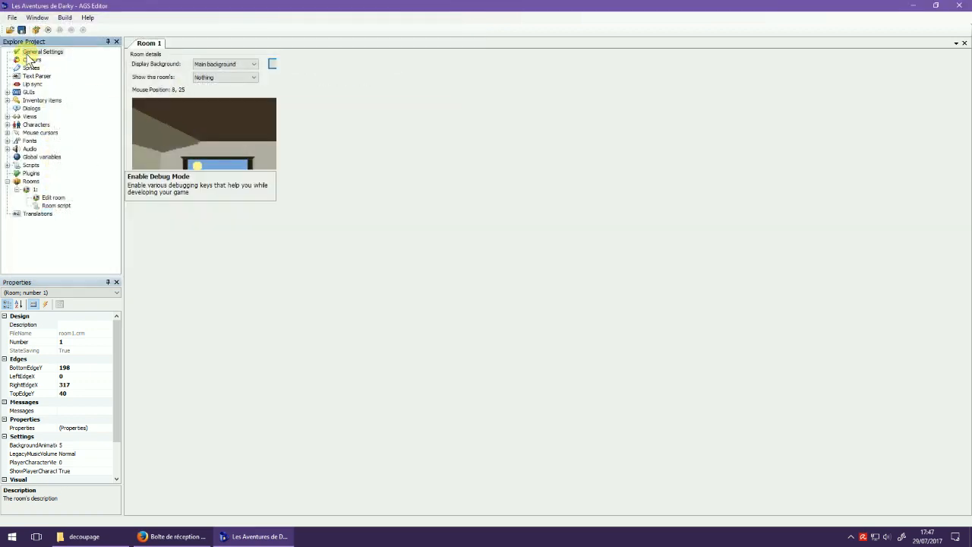
{"action": "scroll", "coordinate": [437, 114], "scroll_direction": "up", "scroll_amount": 5}
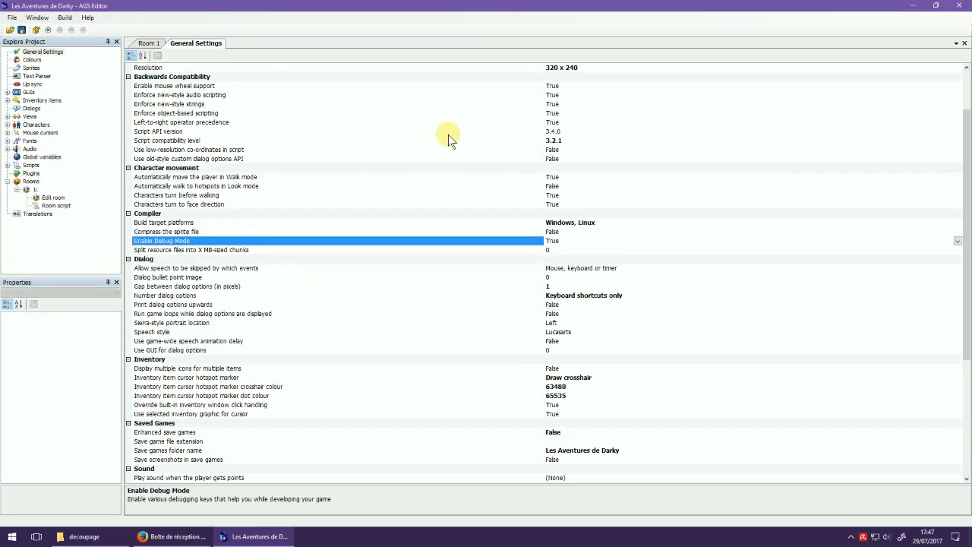
{"action": "left_click", "coordinate": [580, 133]}
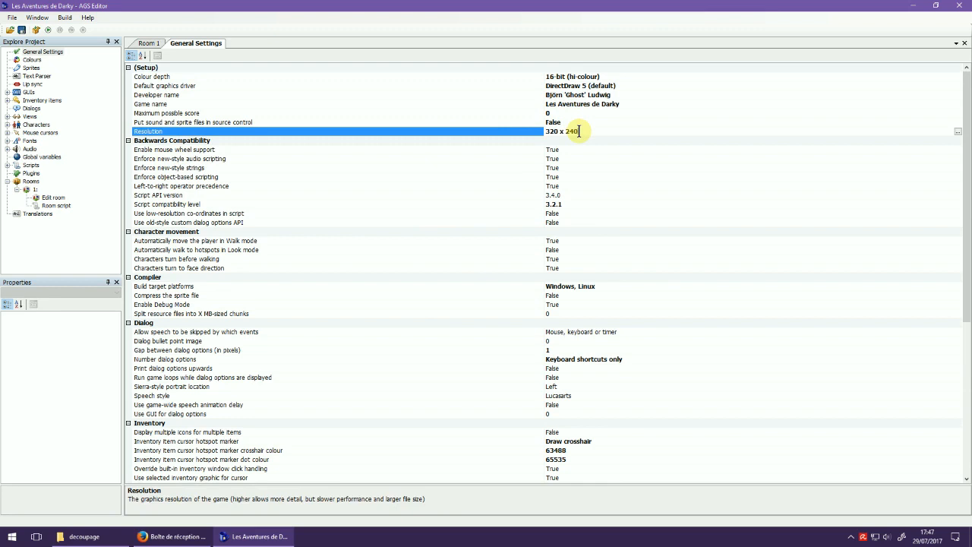
{"action": "left_click", "coordinate": [955, 132]}
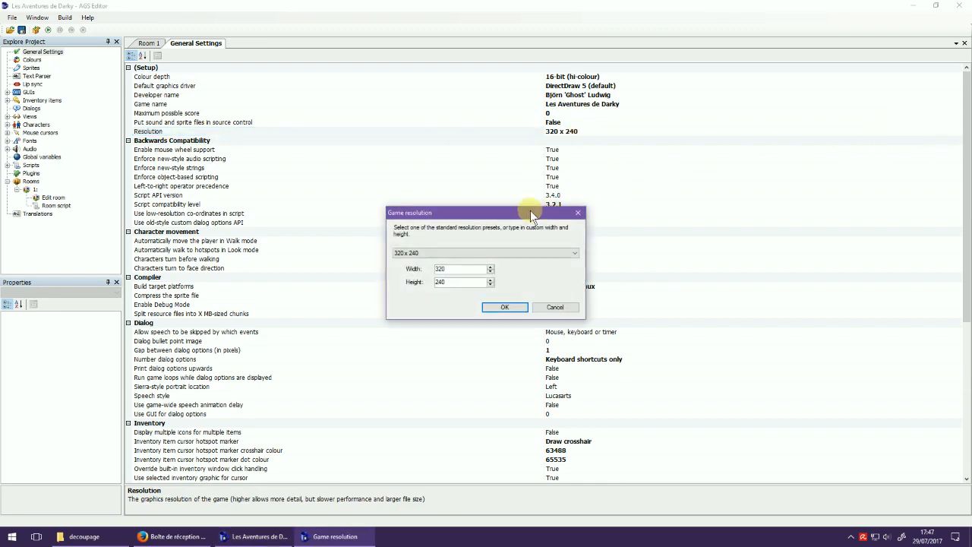
{"action": "left_click", "coordinate": [490, 253]}
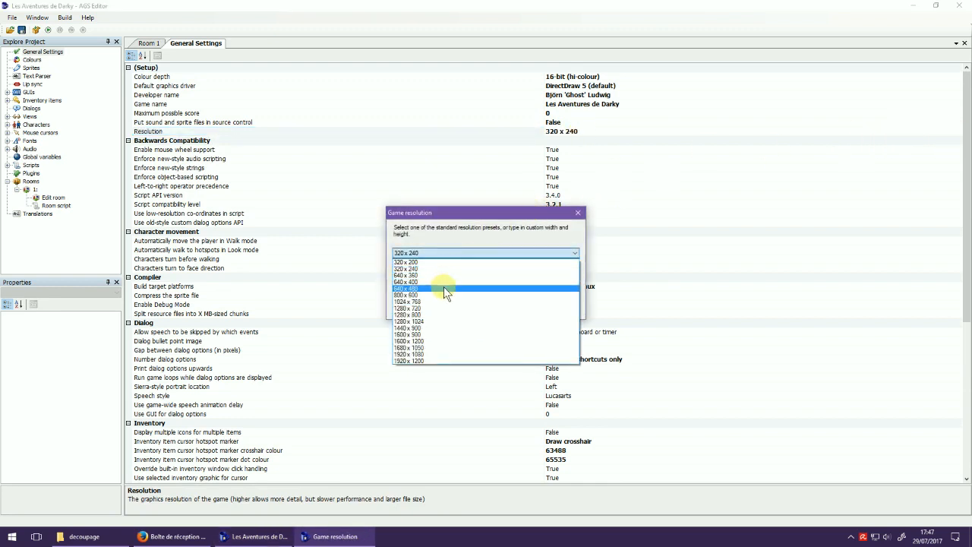
{"action": "left_click", "coordinate": [445, 290]}
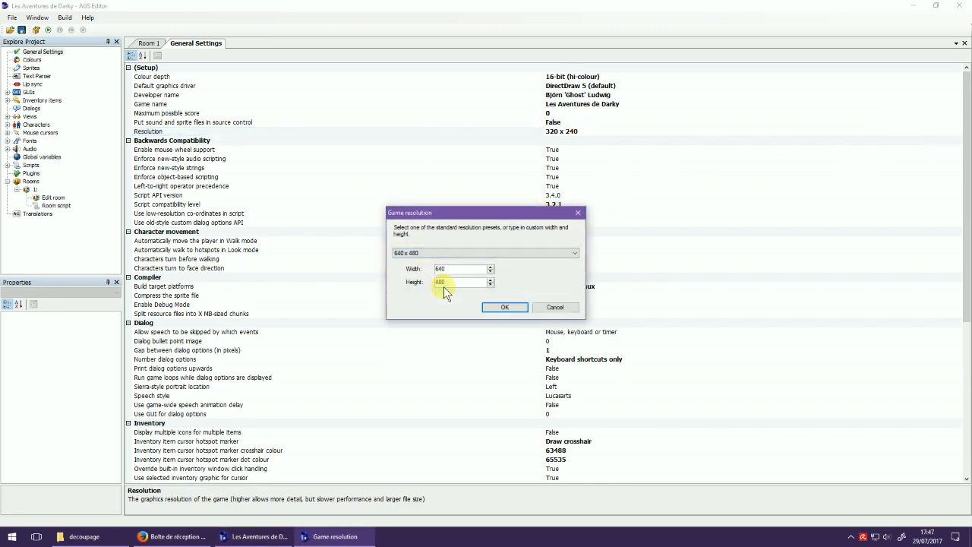
{"action": "left_click", "coordinate": [498, 309]}
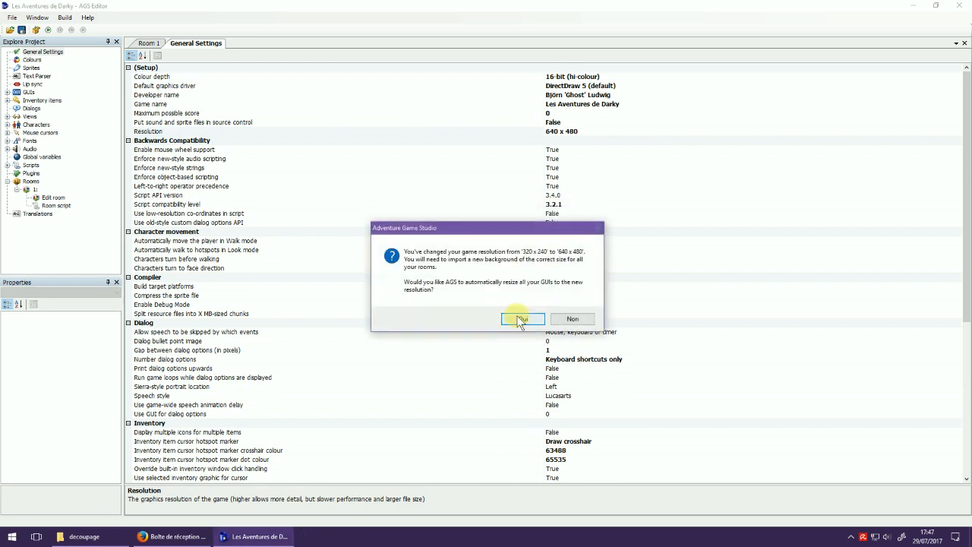
{"action": "left_click", "coordinate": [521, 319]}
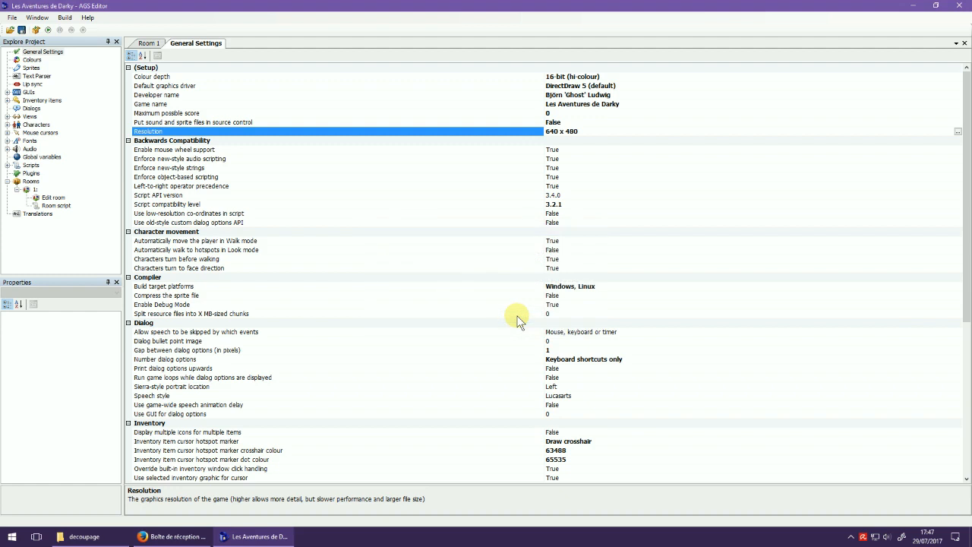
- Return to Room 1 in the room editor
{"action": "left_click", "coordinate": [53, 197]}
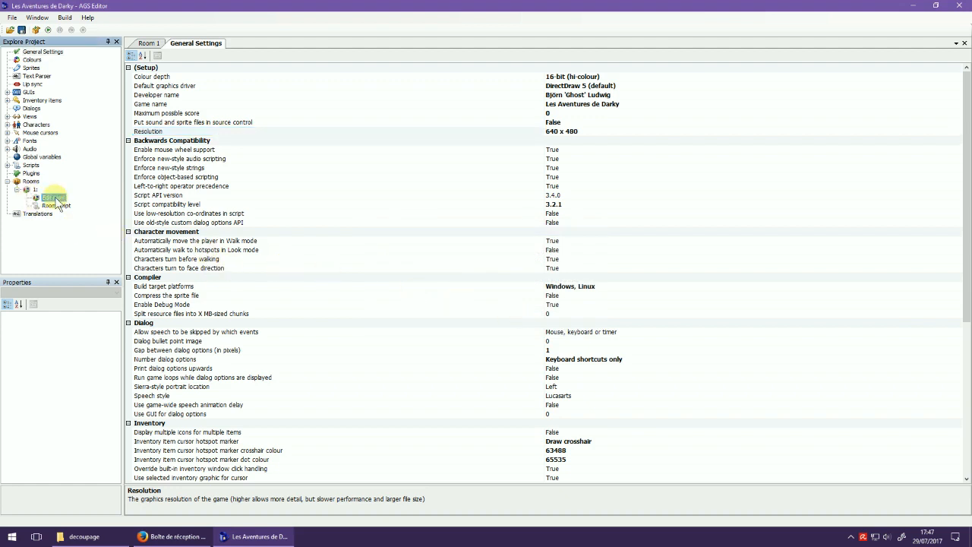
{"action": "double_click", "coordinate": [55, 199]}
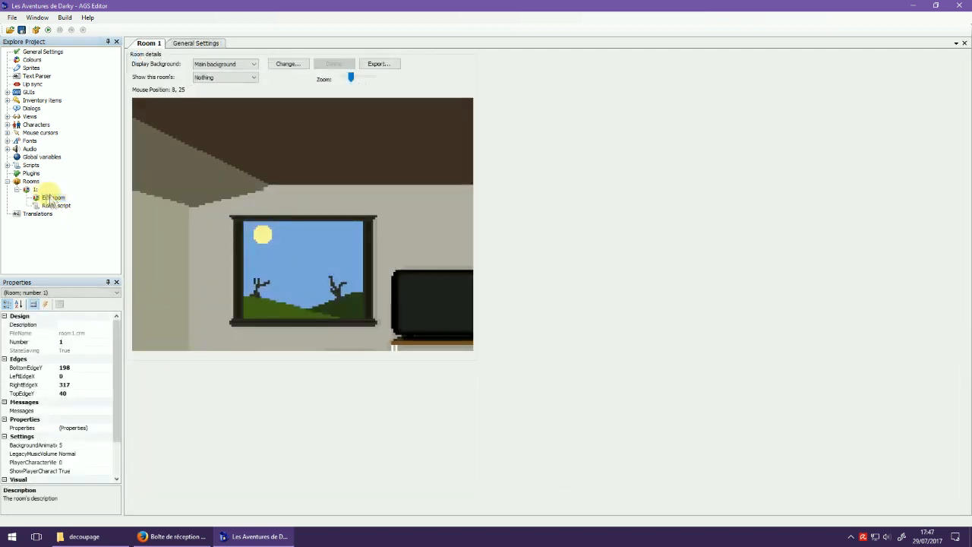
- Try to import Image1.jpg from the Téléchargements folder as Room 1's background
{"action": "left_click", "coordinate": [291, 64]}
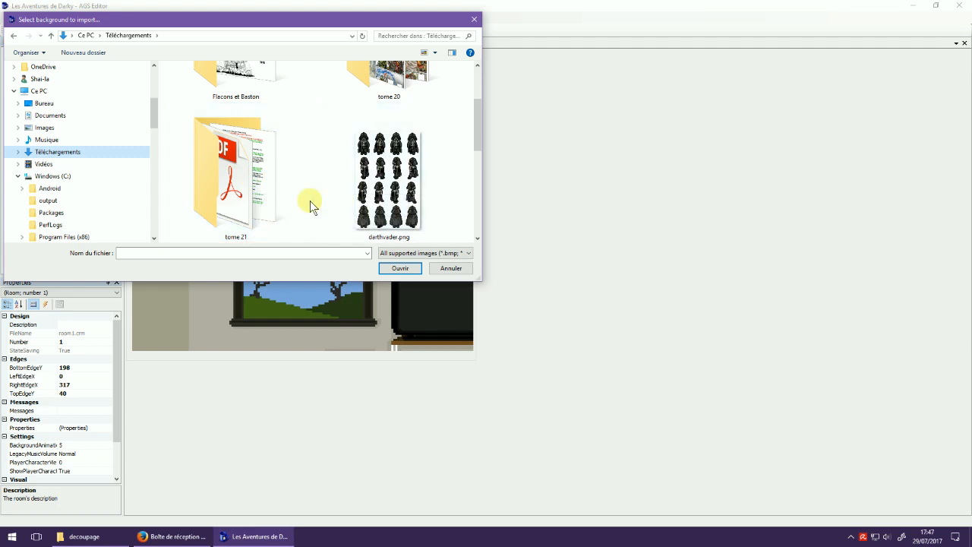
{"action": "scroll", "coordinate": [310, 204], "scroll_direction": "down", "scroll_amount": 2}
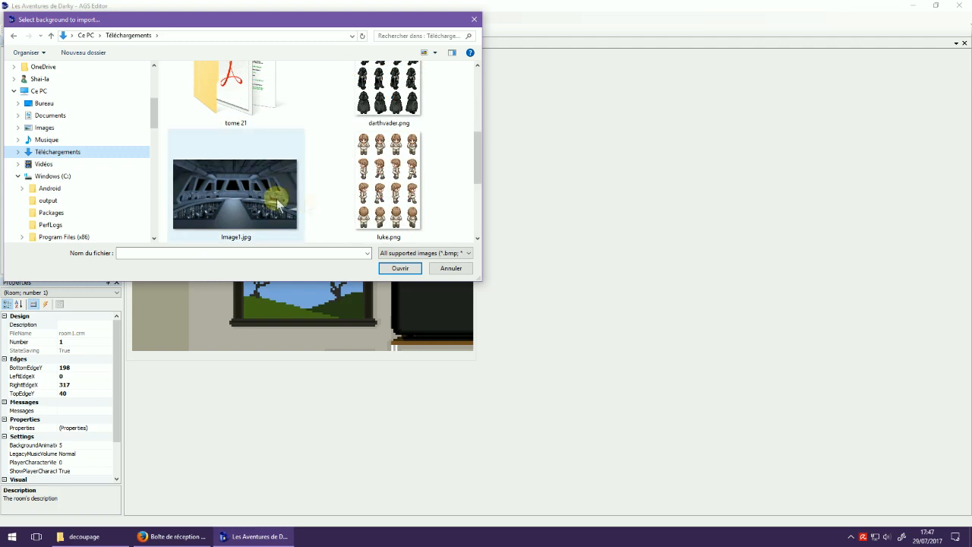
{"action": "left_click", "coordinate": [238, 207]}
{"action": "double_click", "coordinate": [238, 208]}
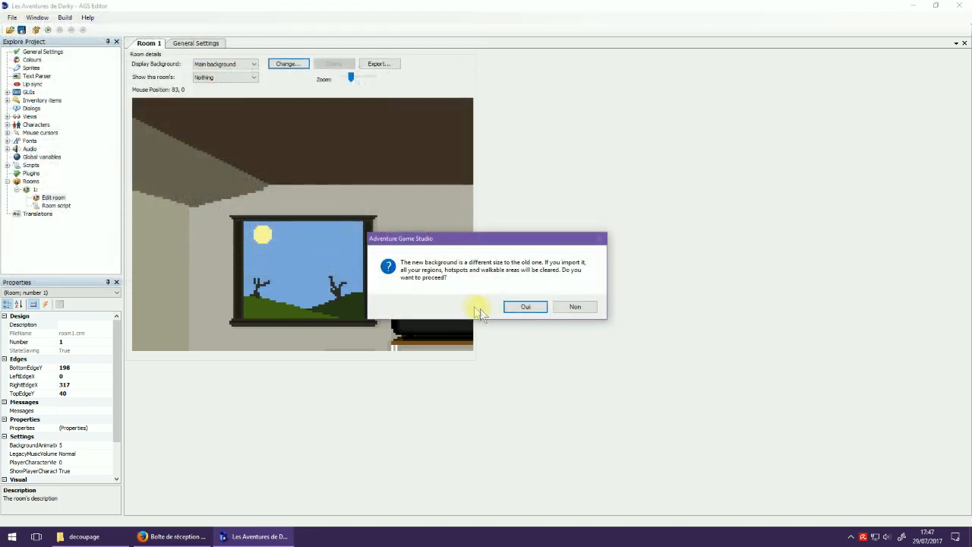
{"action": "left_click", "coordinate": [523, 307]}
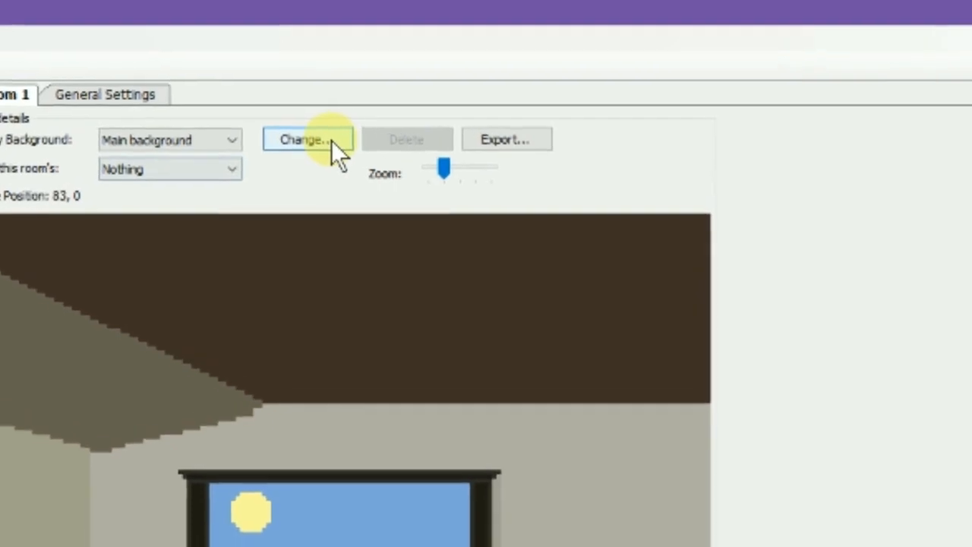
- Replace Room 1's main background with Image1.jpg and accept clearing the existing regions, hotspots and walkable areas
{"action": "left_click", "coordinate": [332, 142]}
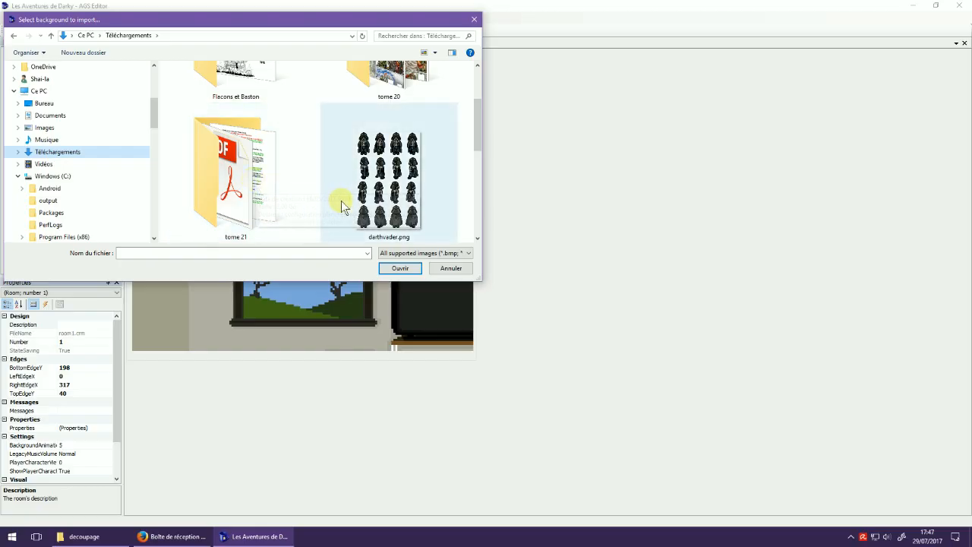
{"action": "scroll", "coordinate": [310, 204], "scroll_direction": "down", "scroll_amount": 2}
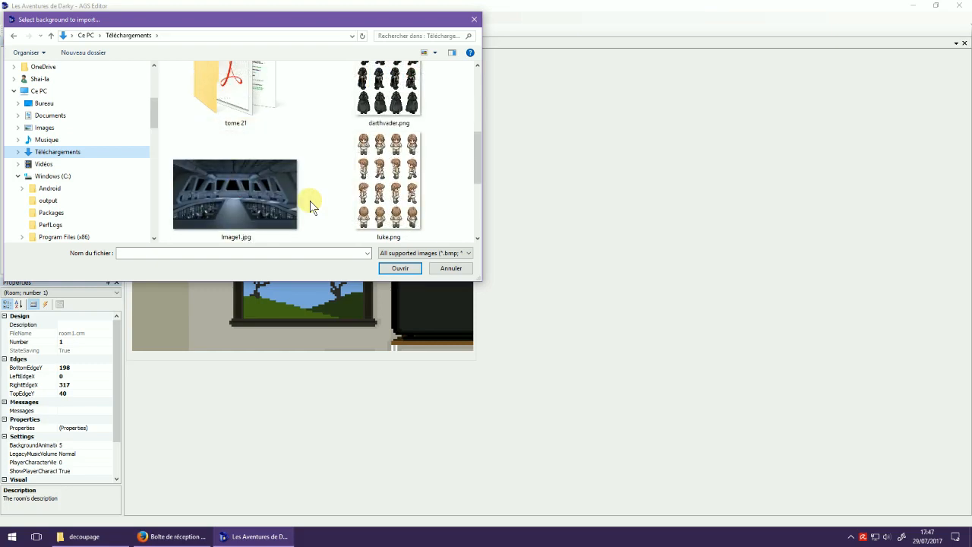
{"action": "left_click", "coordinate": [238, 207]}
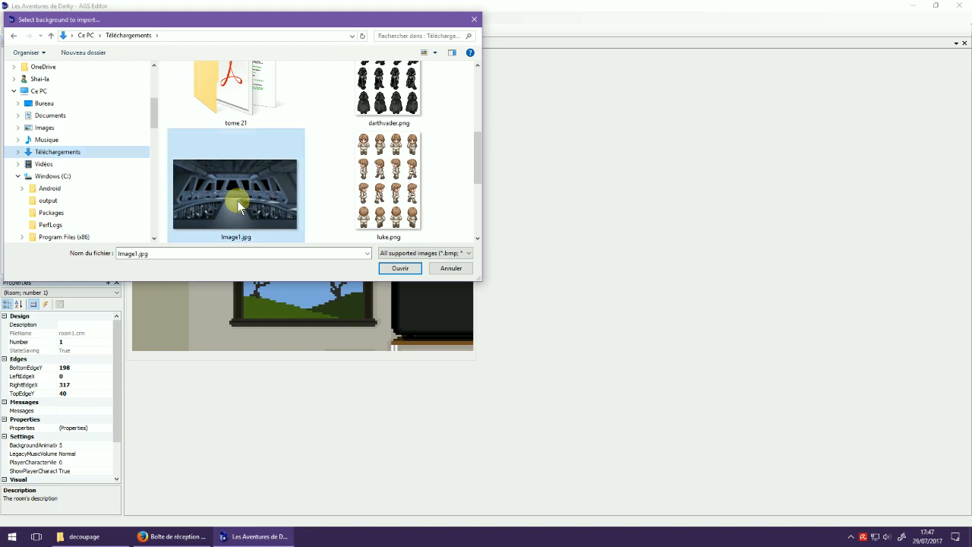
{"action": "double_click", "coordinate": [239, 207]}
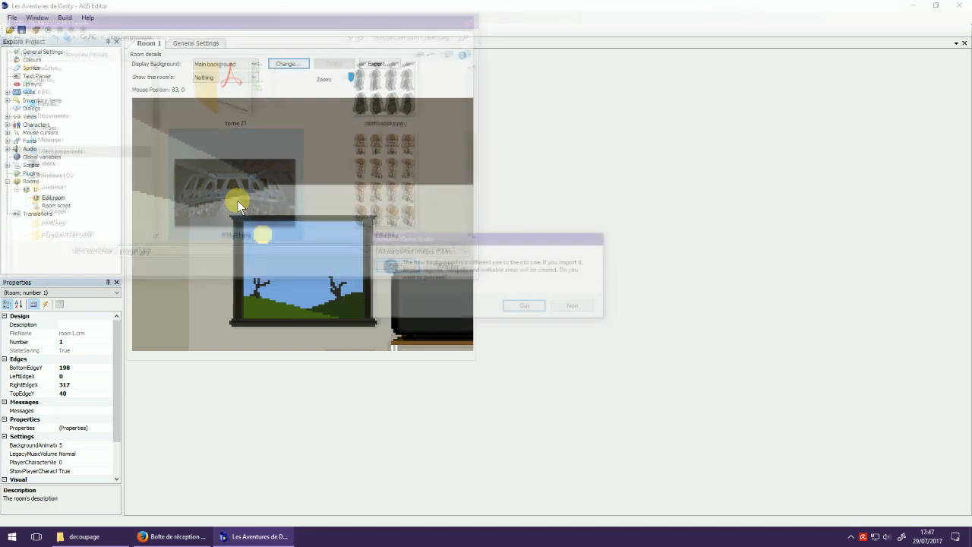
{"action": "key", "text": "Return"}
- Show the room's walkable areas and draw rectangles over the front floor strip and the middle of the central walkway
{"action": "left_click", "coordinate": [225, 77]}
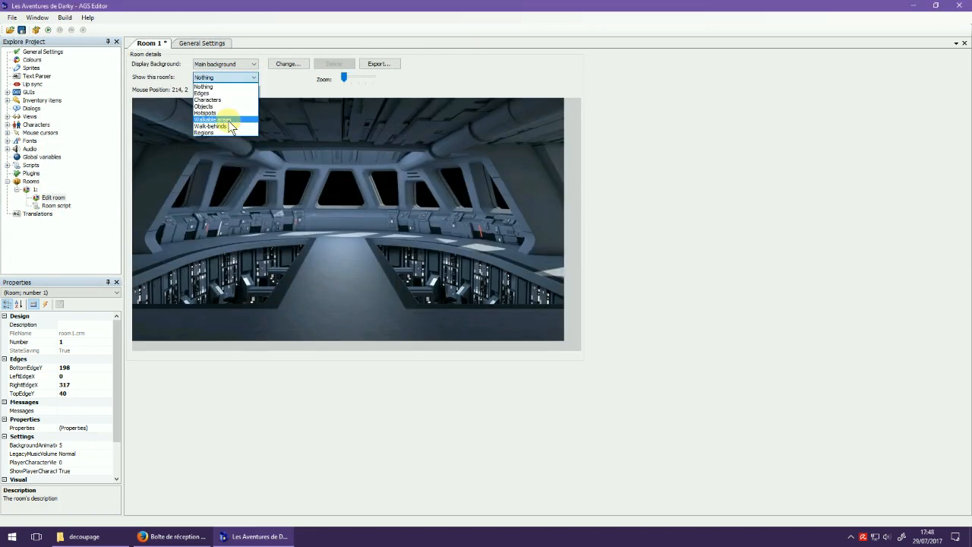
{"action": "left_click", "coordinate": [226, 119]}
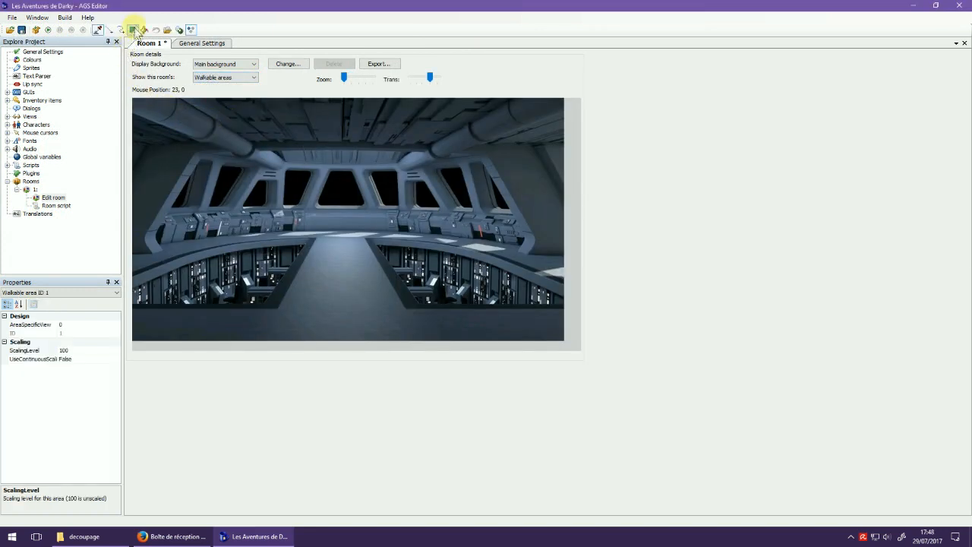
{"action": "left_click", "coordinate": [136, 32]}
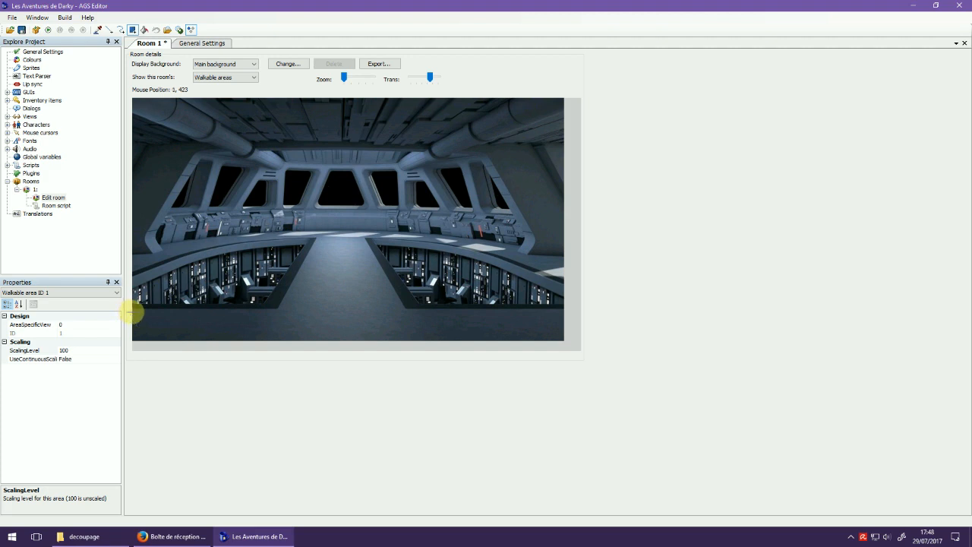
{"action": "left_click_drag", "start_coordinate": [134, 313], "coordinate": [586, 341]}
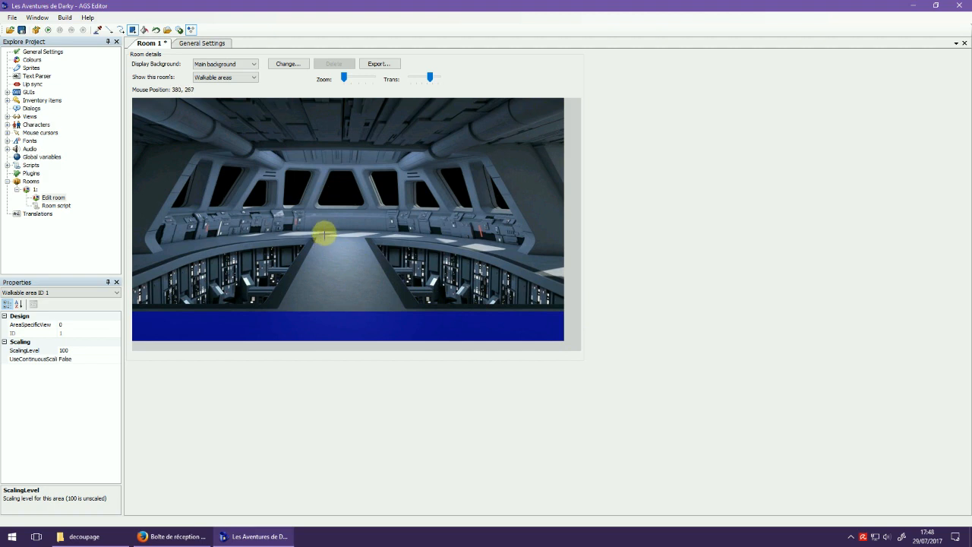
{"action": "left_click_drag", "start_coordinate": [324, 234], "coordinate": [358, 317]}
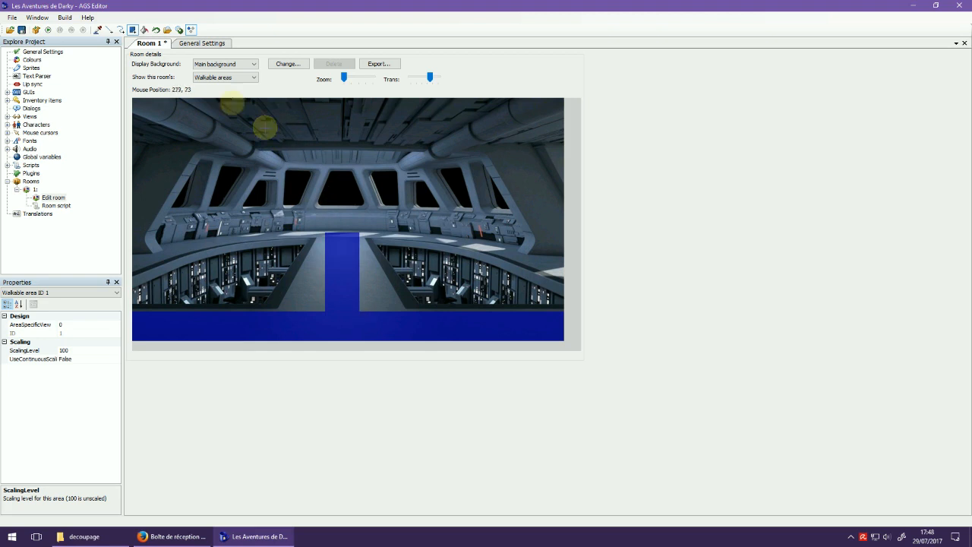
- Draw slanted walkable-area lines along both edges of the central walkway, from its far end down to the floor strip
{"action": "left_click", "coordinate": [109, 30]}
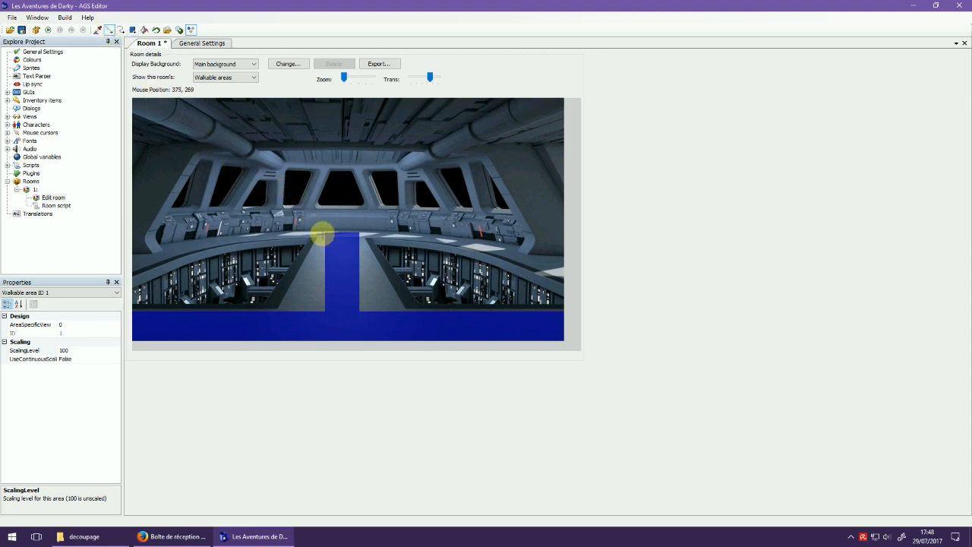
{"action": "left_click_drag", "start_coordinate": [323, 234], "coordinate": [282, 320]}
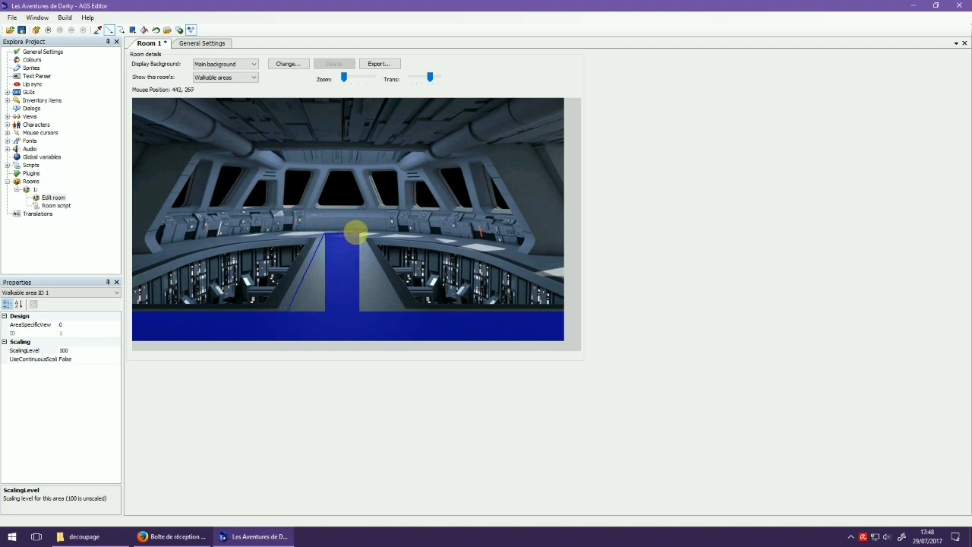
{"action": "left_click_drag", "start_coordinate": [357, 233], "coordinate": [394, 319]}
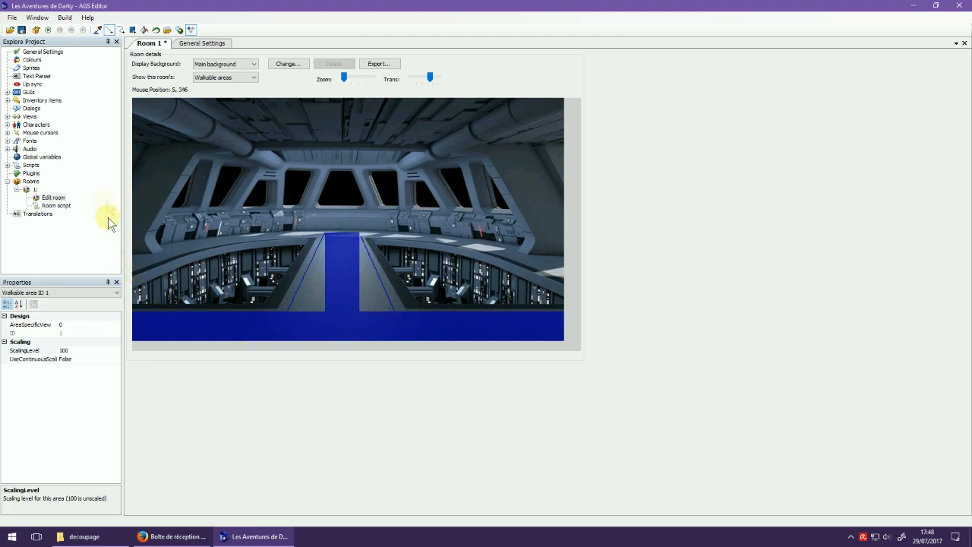
- Try to fill the gap between the central rectangle and the walkway's right edge line as walkable area
{"action": "left_click", "coordinate": [144, 30]}
{"action": "left_click", "coordinate": [366, 289]}
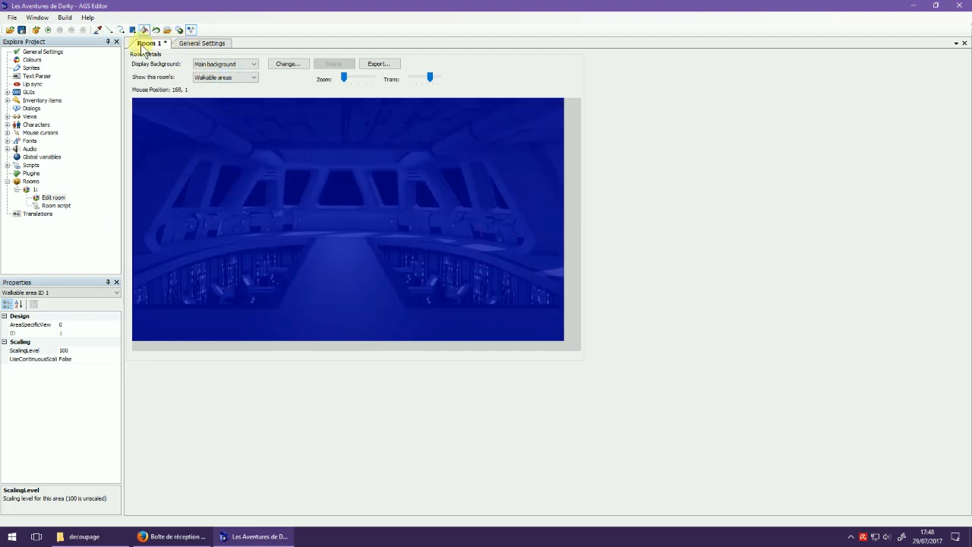
{"action": "left_click", "coordinate": [155, 30]}
- Close the opening at the far end of the walkway's right edge line and fill the enclosed gap as walkable area
{"action": "left_click", "coordinate": [110, 31]}
{"action": "scroll", "coordinate": [366, 259], "scroll_direction": "up", "scroll_amount": 2}
{"action": "left_click_drag", "start_coordinate": [506, 497], "coordinate": [687, 503]}
{"action": "left_click_drag", "start_coordinate": [955, 256], "coordinate": [783, 343]}
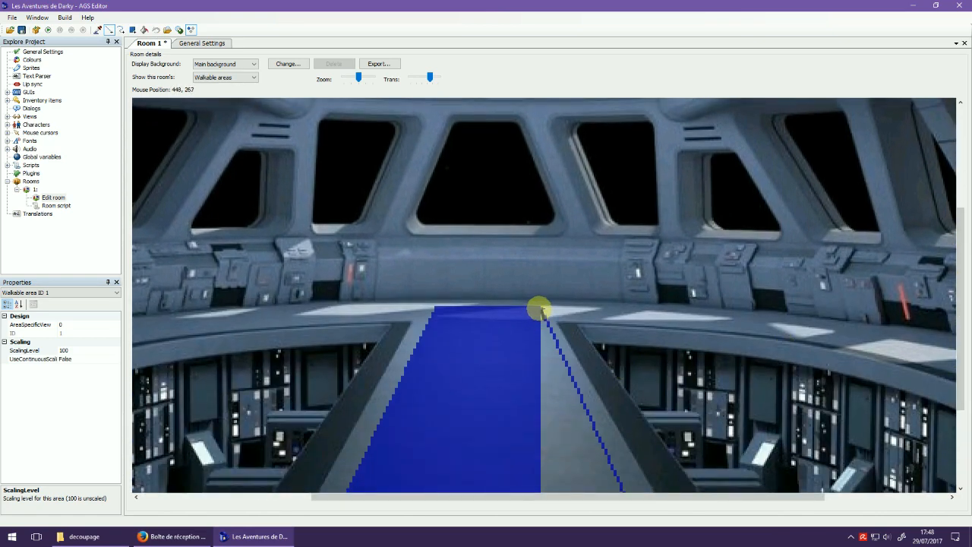
{"action": "scroll", "coordinate": [448, 358], "scroll_direction": "down", "scroll_amount": 2}
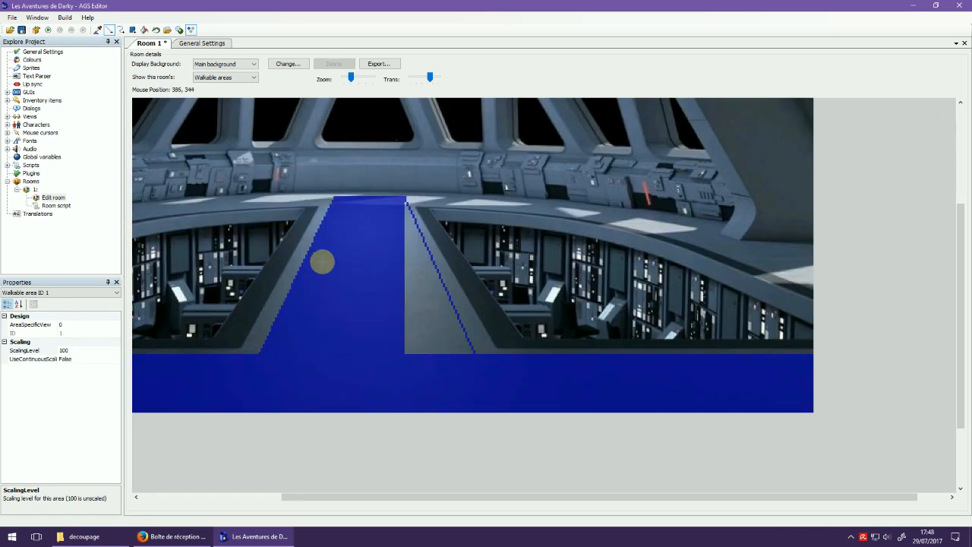
{"action": "left_click", "coordinate": [145, 29]}
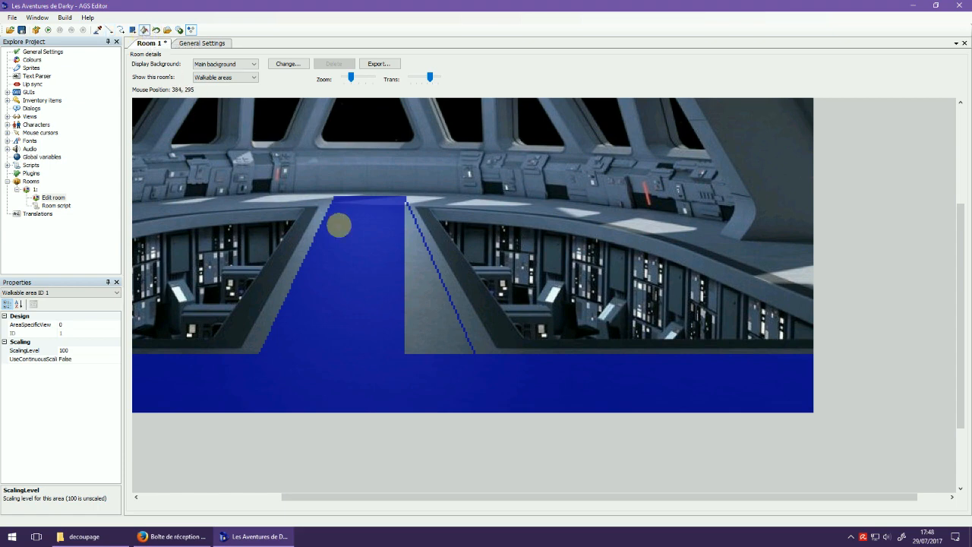
{"action": "left_click", "coordinate": [418, 266]}
{"action": "scroll", "coordinate": [321, 278], "scroll_direction": "down", "scroll_amount": 1}
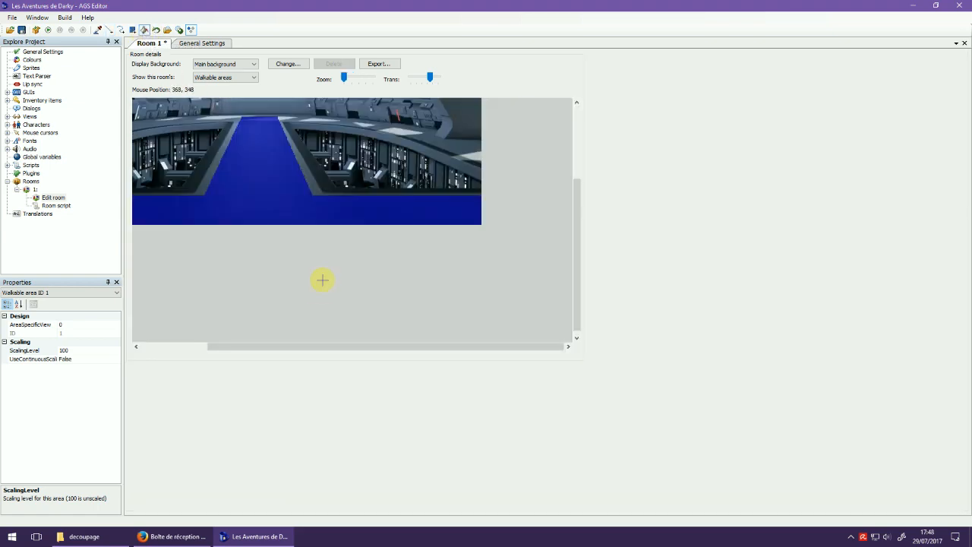
{"action": "scroll", "coordinate": [361, 351], "scroll_direction": "up", "scroll_amount": 1}
{"action": "left_click_drag", "start_coordinate": [573, 239], "coordinate": [570, 147]}
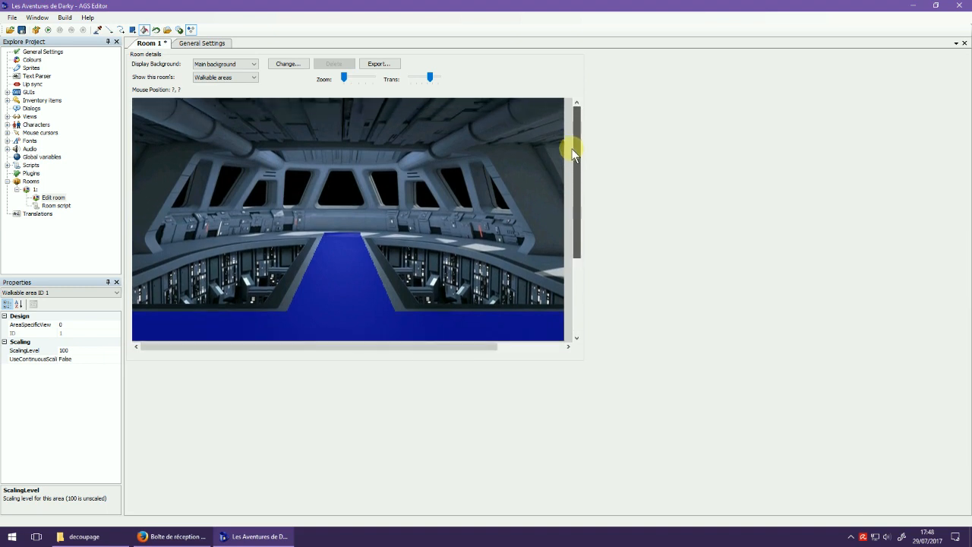
{"action": "left_click", "coordinate": [8, 125]}
{"action": "left_click", "coordinate": [39, 132]}
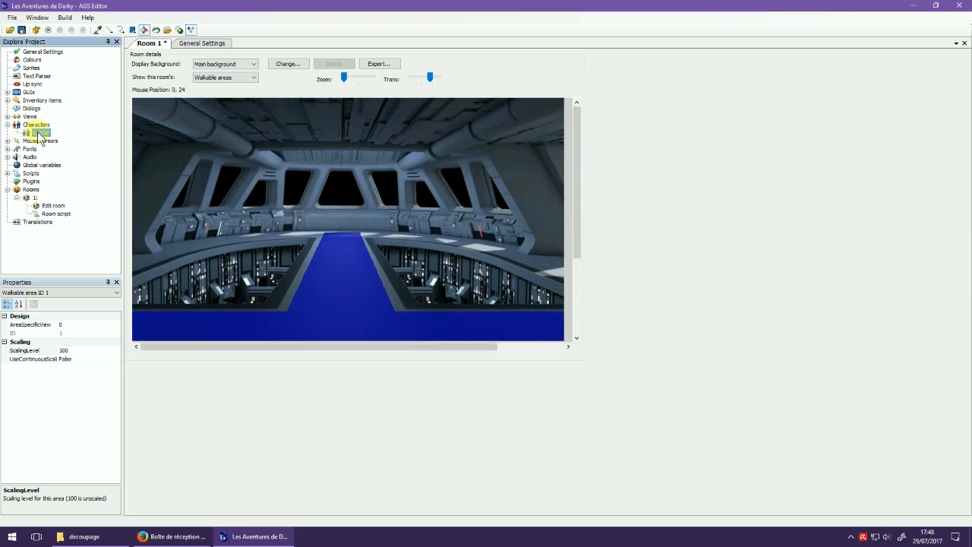
{"action": "right_click", "coordinate": [40, 132]}
{"action": "left_click", "coordinate": [38, 124]}
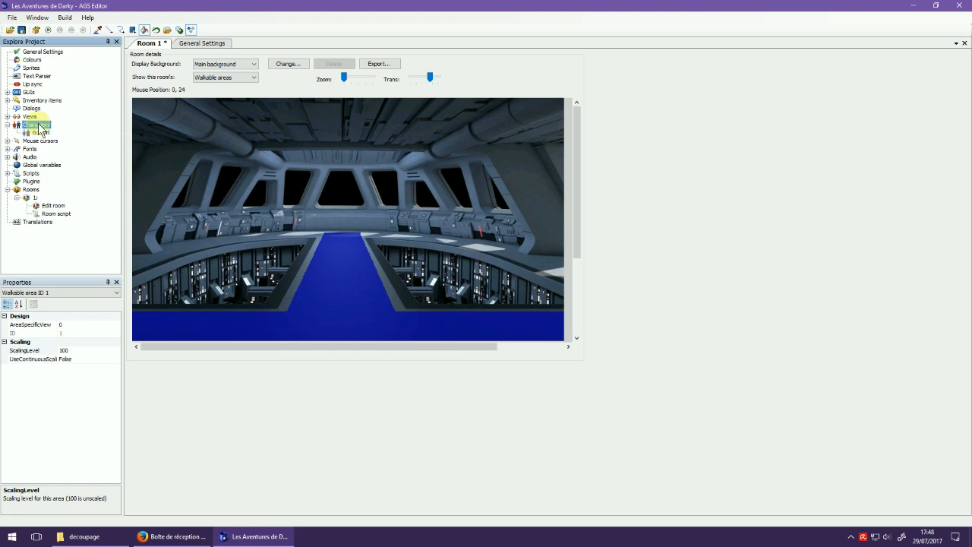
- Open the project's sprites and create a sprite folder named "Darky" under Main
{"action": "double_click", "coordinate": [31, 69]}
{"action": "left_click", "coordinate": [165, 78]}
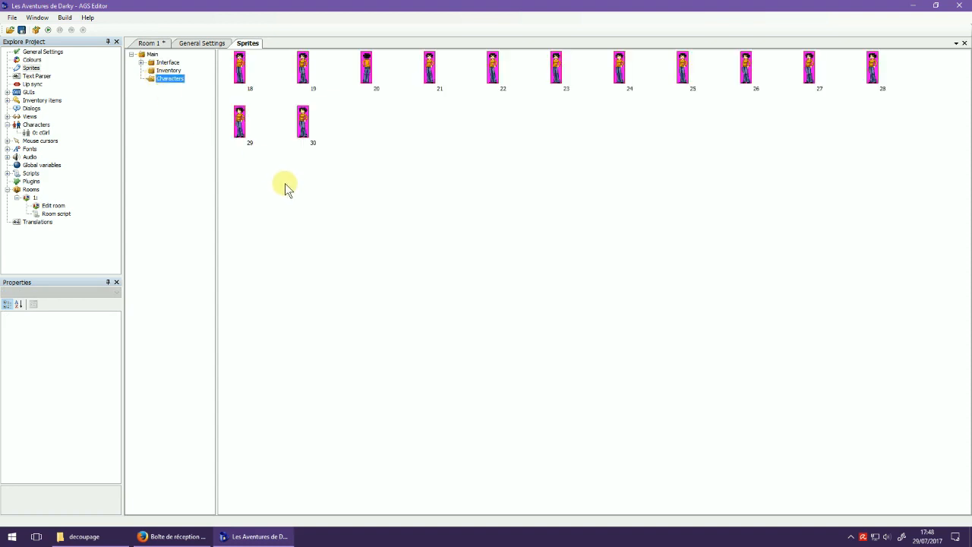
{"action": "left_click", "coordinate": [153, 55]}
{"action": "right_click", "coordinate": [153, 55]}
{"action": "left_click", "coordinate": [191, 73]}
{"action": "type", "text": "Dar"}
{"action": "left_click", "coordinate": [267, 92]}
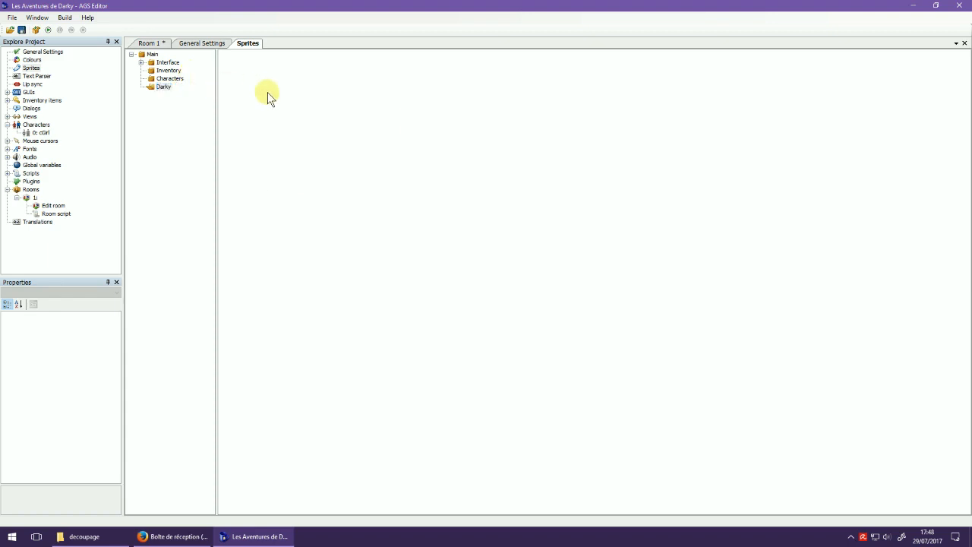
- Start importing darthvader.png as a new sprite source in the Darky folder
{"action": "right_click", "coordinate": [267, 92]}
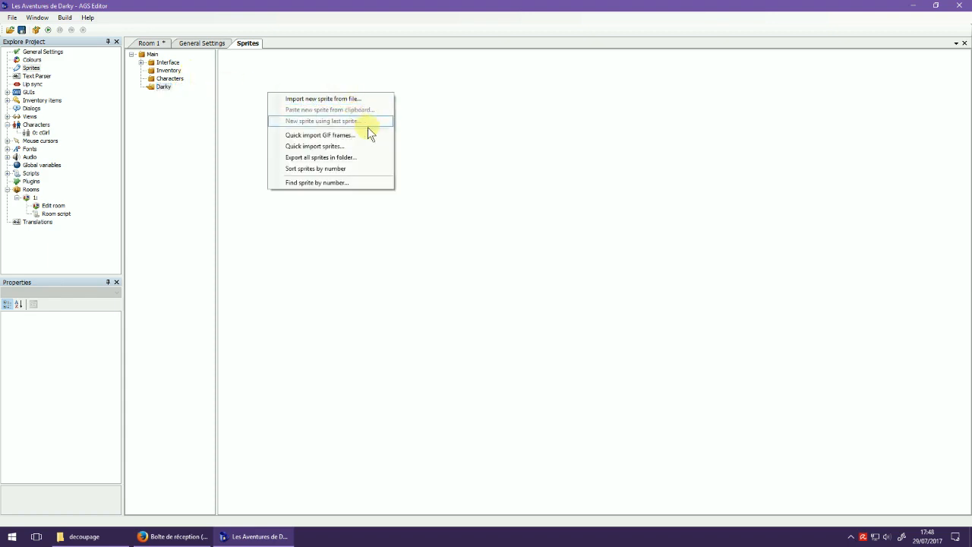
{"action": "left_click", "coordinate": [357, 102]}
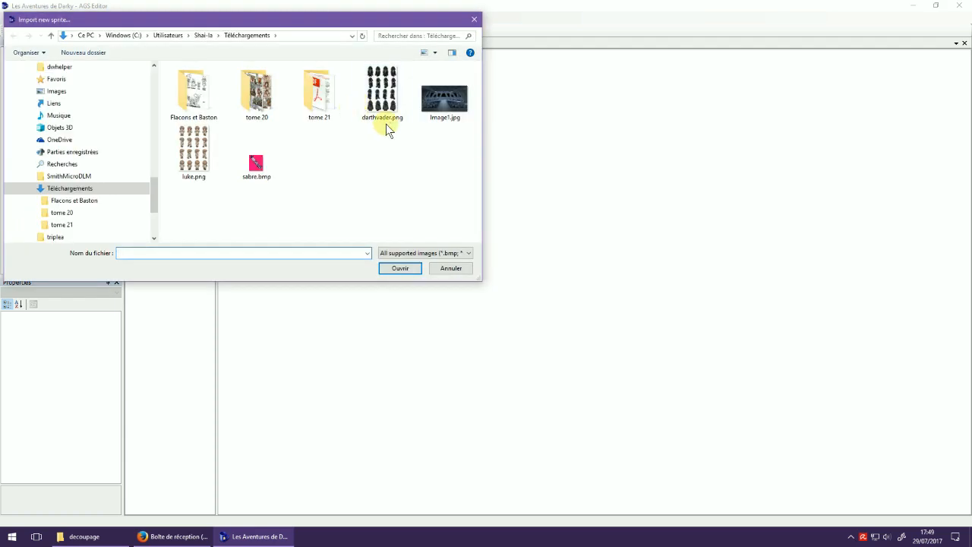
{"action": "left_click", "coordinate": [395, 108]}
{"action": "double_click", "coordinate": [395, 108]}
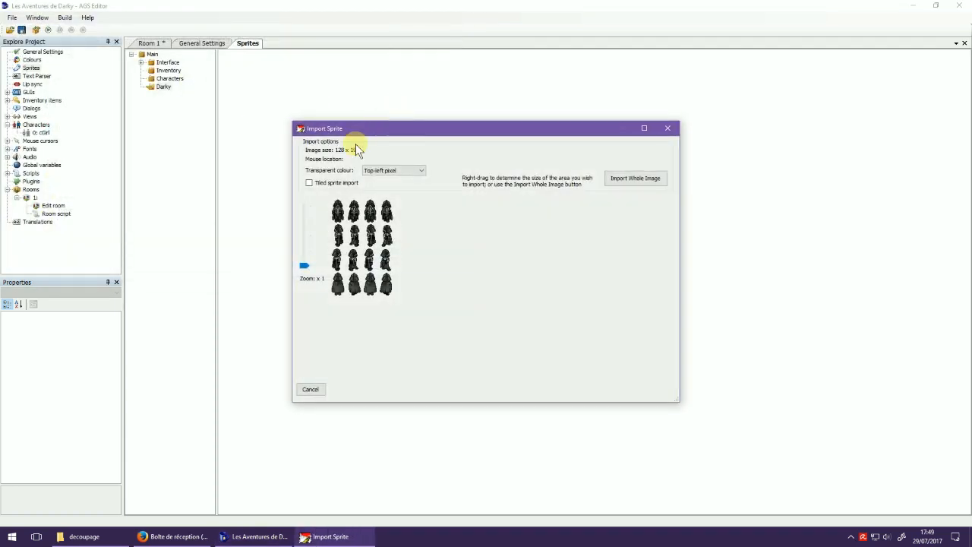
- Import all 16 figures as tiled sprites, using a tile sized to the first figure at x 2 zoom, and save the game
{"action": "left_click", "coordinate": [310, 182]}
{"action": "mouse_move", "coordinate": [303, 263]}
{"action": "left_mouse_down"}
{"action": "mouse_move", "coordinate": [307, 212]}
{"action": "mouse_move", "coordinate": [306, 253]}
{"action": "left_mouse_up"}
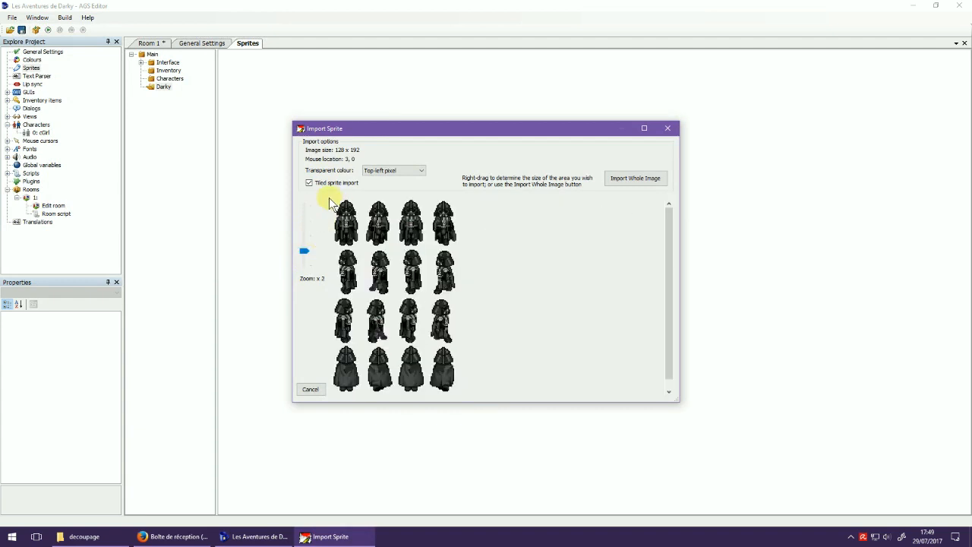
{"action": "right_click_drag", "start_coordinate": [332, 205], "coordinate": [354, 245]}
{"action": "right_click_drag", "start_coordinate": [356, 241], "coordinate": [363, 256]}
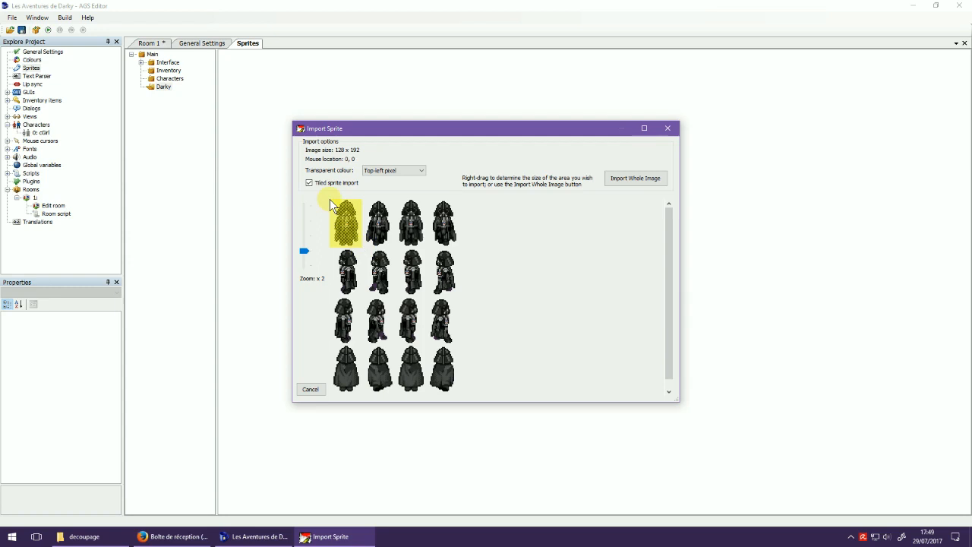
{"action": "right_click_drag", "start_coordinate": [332, 205], "coordinate": [331, 202]}
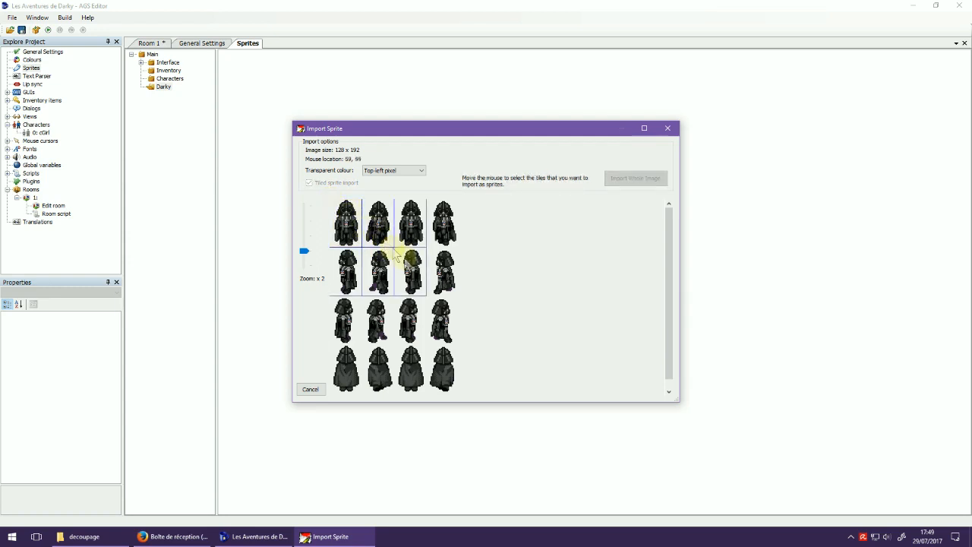
{"action": "left_click", "coordinate": [444, 383]}
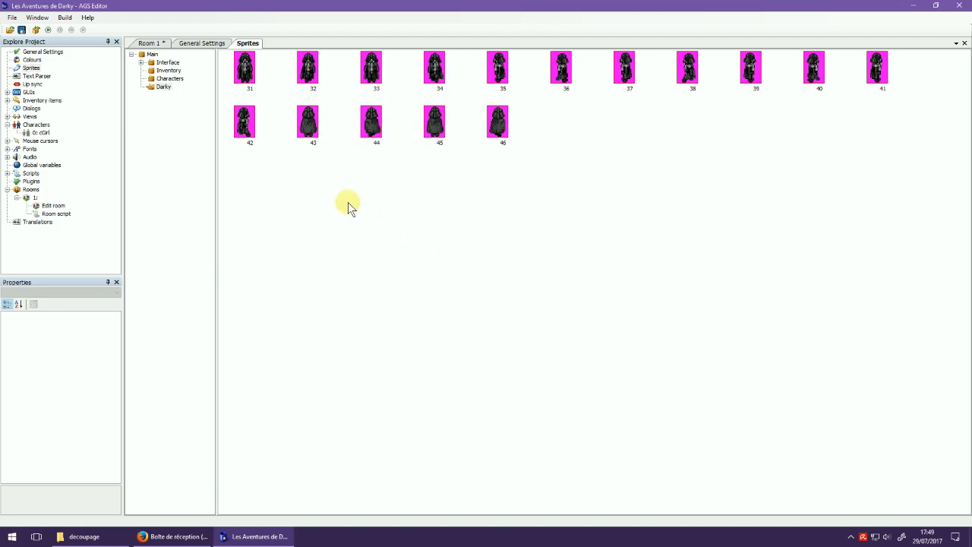
{"action": "left_click", "coordinate": [23, 31]}
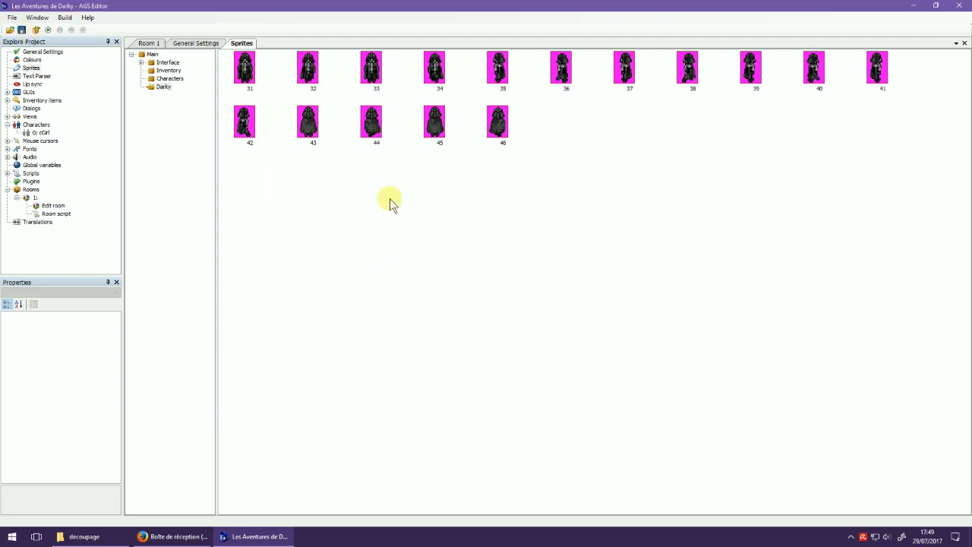
- Create a new view in the project and name it darky_marche
{"action": "double_click", "coordinate": [29, 116]}
{"action": "right_click", "coordinate": [30, 117]}
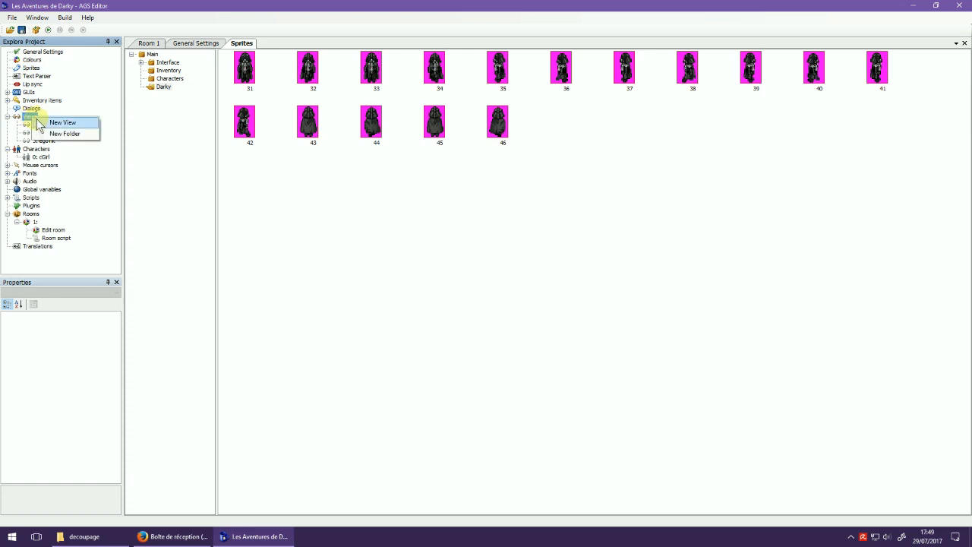
{"action": "left_click", "coordinate": [49, 123]}
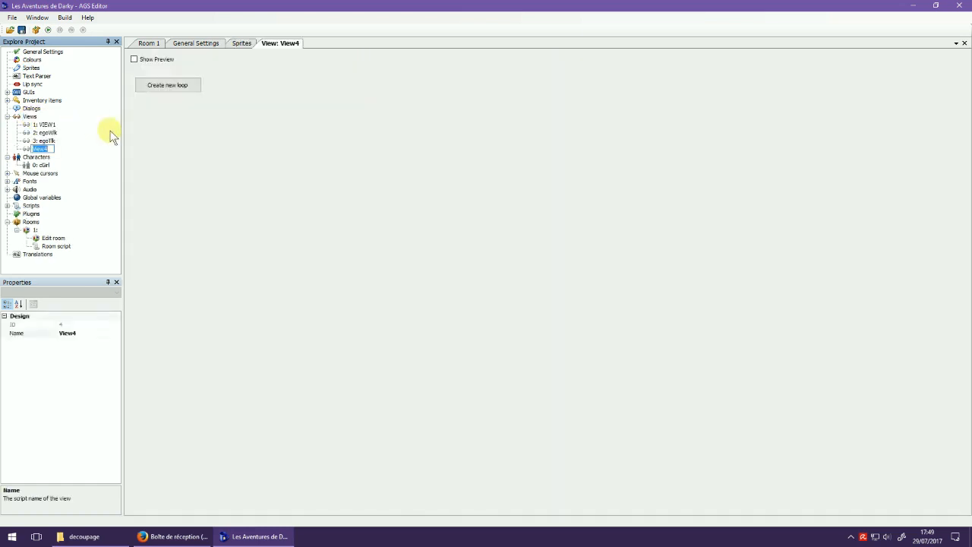
{"action": "type", "text": "darky_marche"}
{"action": "key", "text": "Return"}
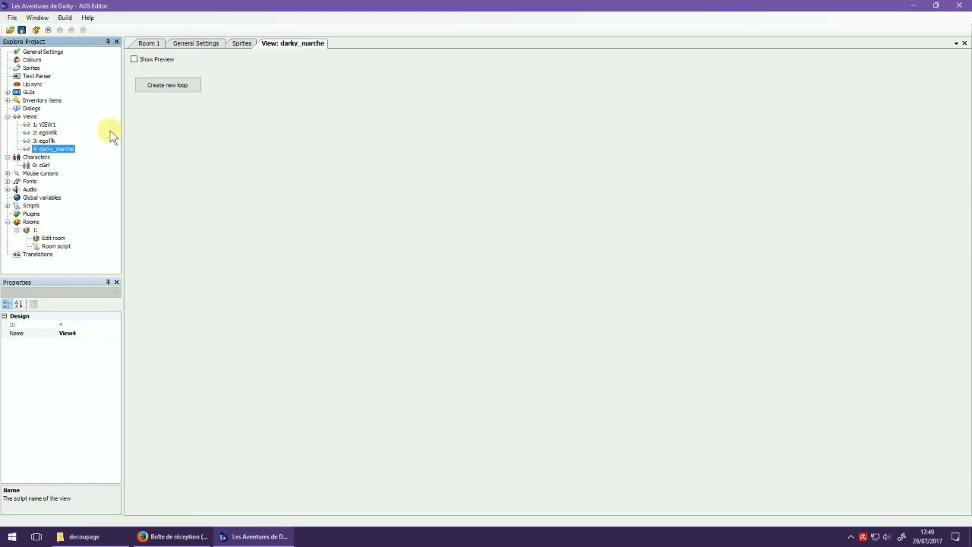
- Create Loop 0 (down) in the view and assign sprite 31 from the Darky folder to its first frame
{"action": "left_click", "coordinate": [177, 90]}
{"action": "left_click", "coordinate": [147, 105]}
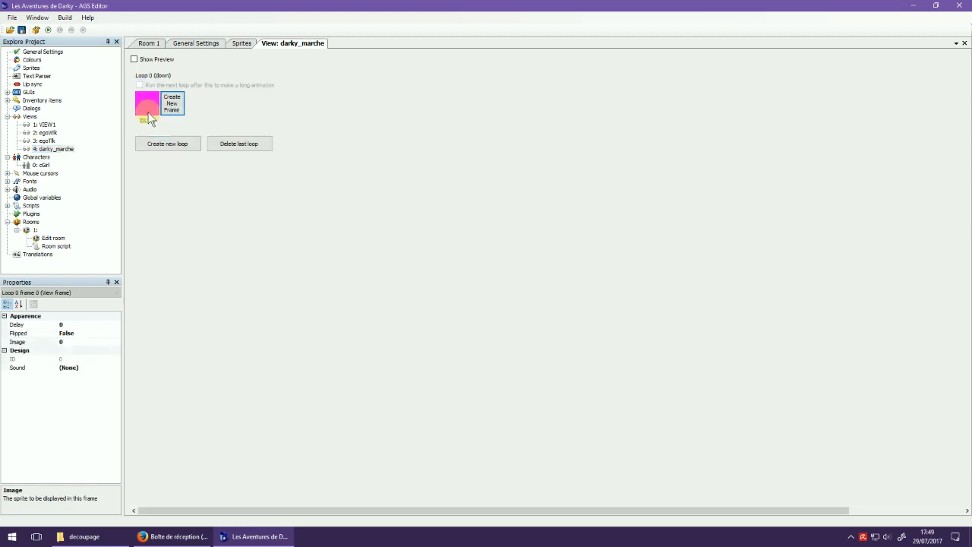
{"action": "double_click", "coordinate": [150, 117]}
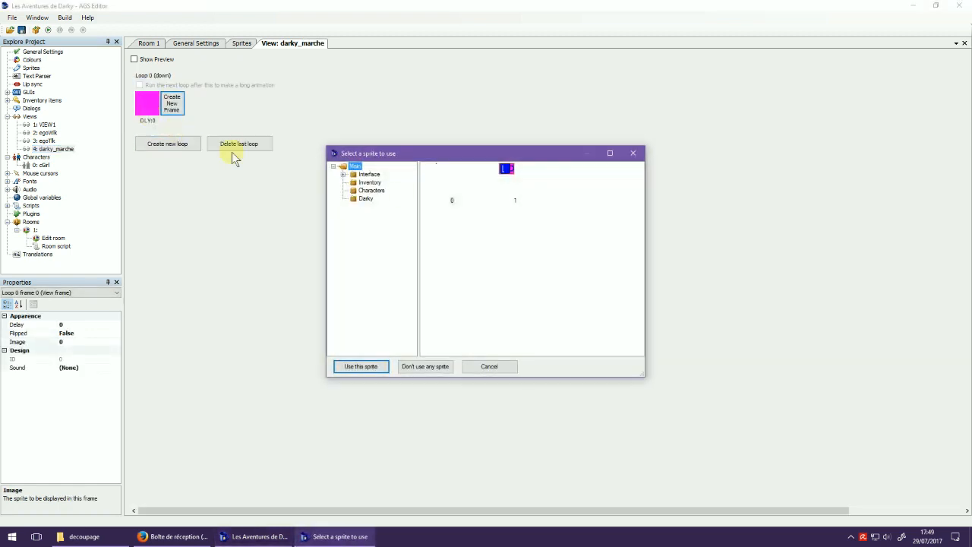
{"action": "left_click", "coordinate": [366, 199]}
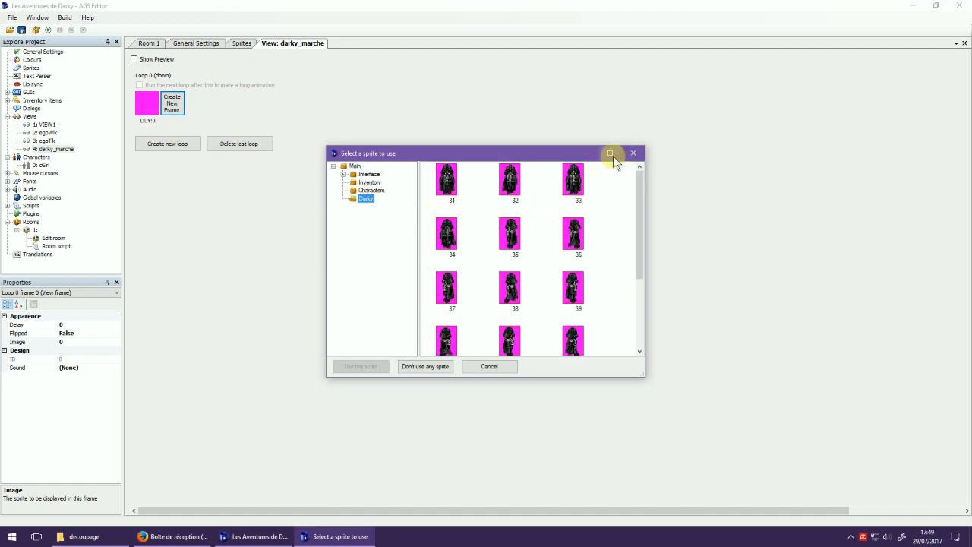
{"action": "double_click", "coordinate": [448, 182]}
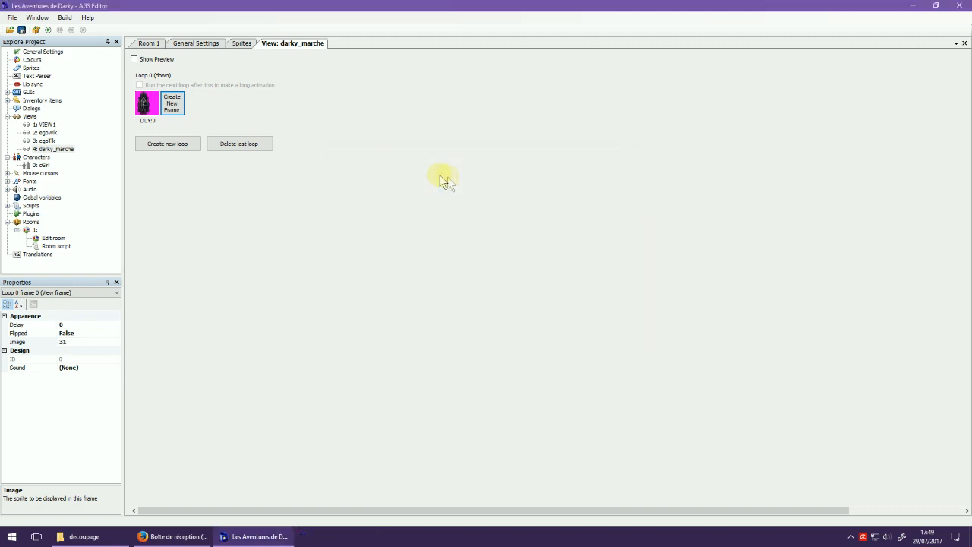
- Add four more frames to Loop 0, using sprites 32, 33 and 34, and sprite 31 again for the last one
{"action": "left_click", "coordinate": [173, 103]}
{"action": "left_click", "coordinate": [202, 104]}
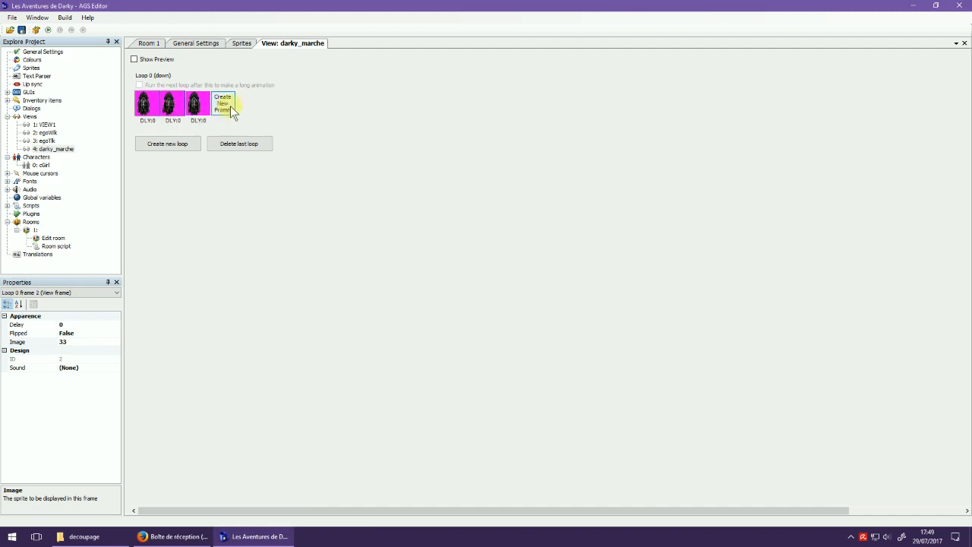
{"action": "left_click", "coordinate": [225, 104]}
{"action": "left_click", "coordinate": [254, 109]}
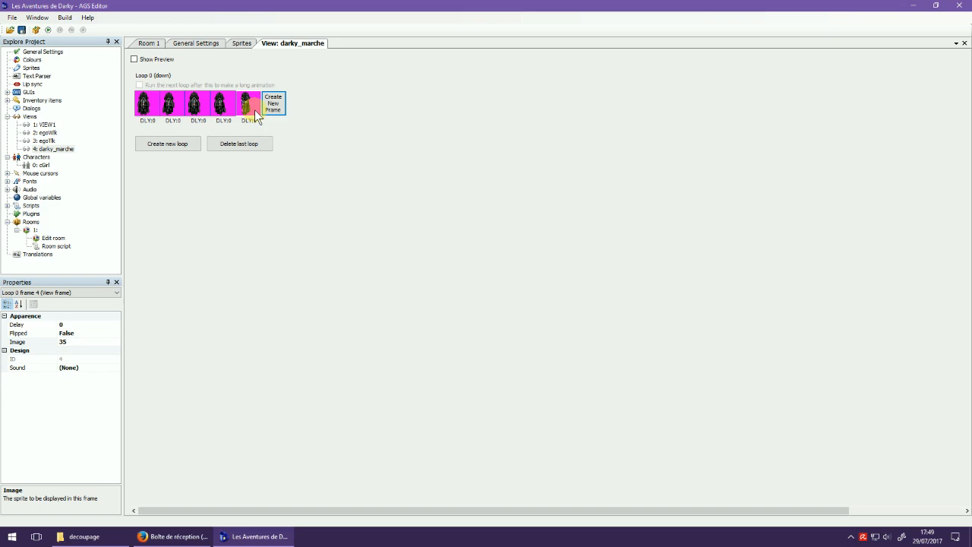
{"action": "double_click", "coordinate": [251, 110]}
{"action": "double_click", "coordinate": [447, 178]}
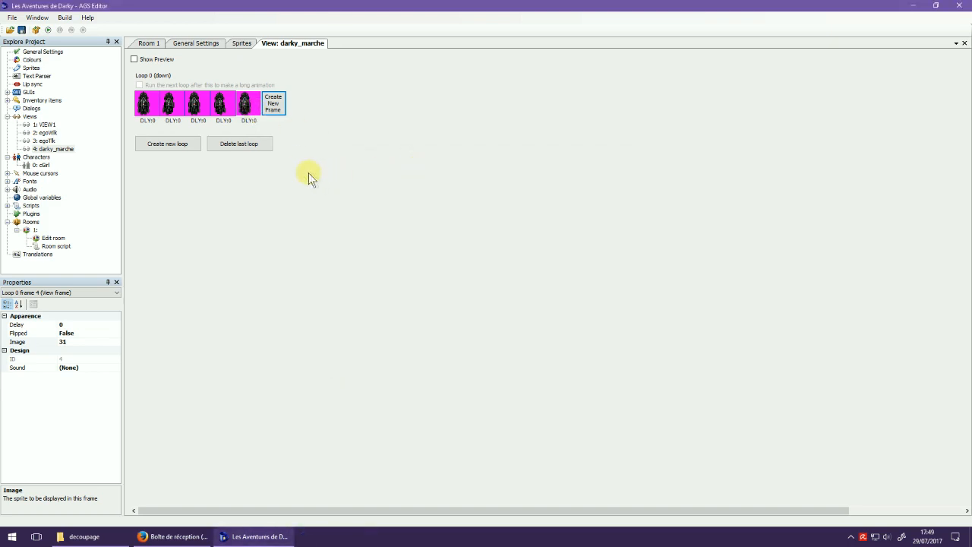
- Preview Loop 0 as an animation that skips the standing frame 0
{"action": "left_click", "coordinate": [156, 59]}
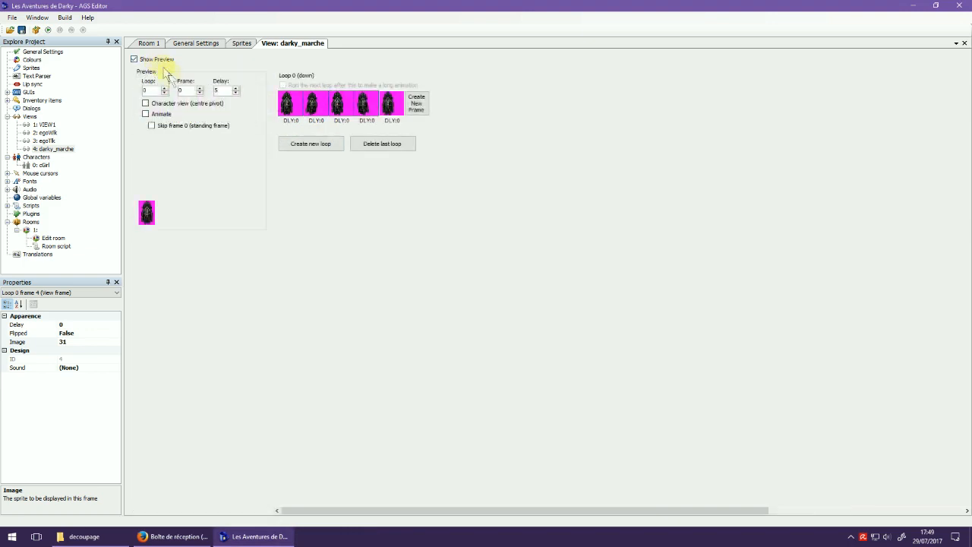
{"action": "left_click", "coordinate": [169, 115]}
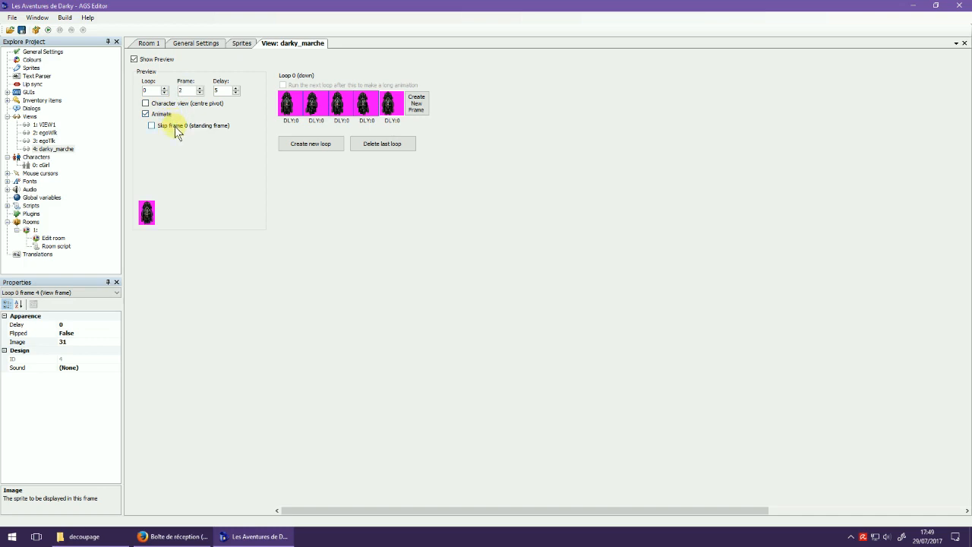
{"action": "left_click", "coordinate": [176, 130]}
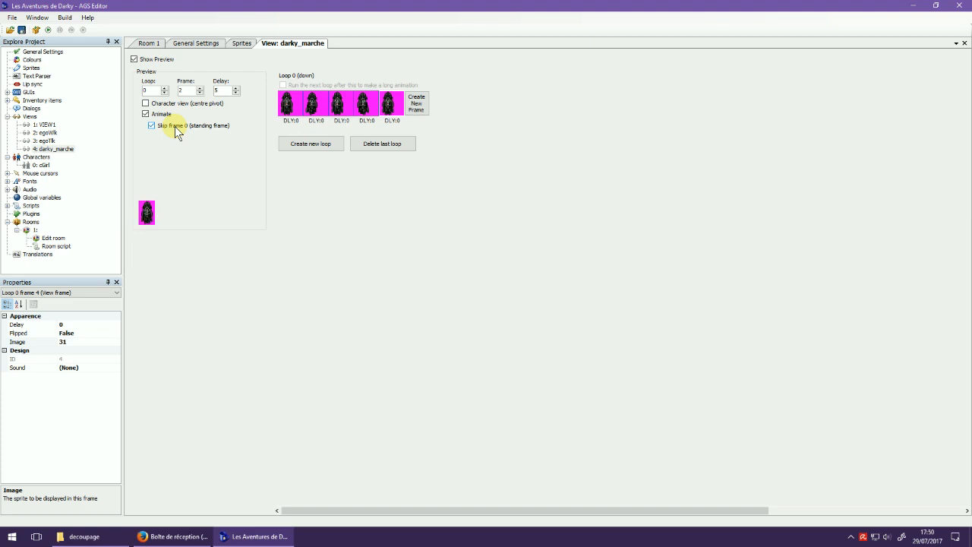
- Create Loop 1 (left) with five frames using sprites 35, 36, 37, 38 and 35
{"action": "left_click", "coordinate": [322, 144]}
{"action": "left_click", "coordinate": [289, 159]}
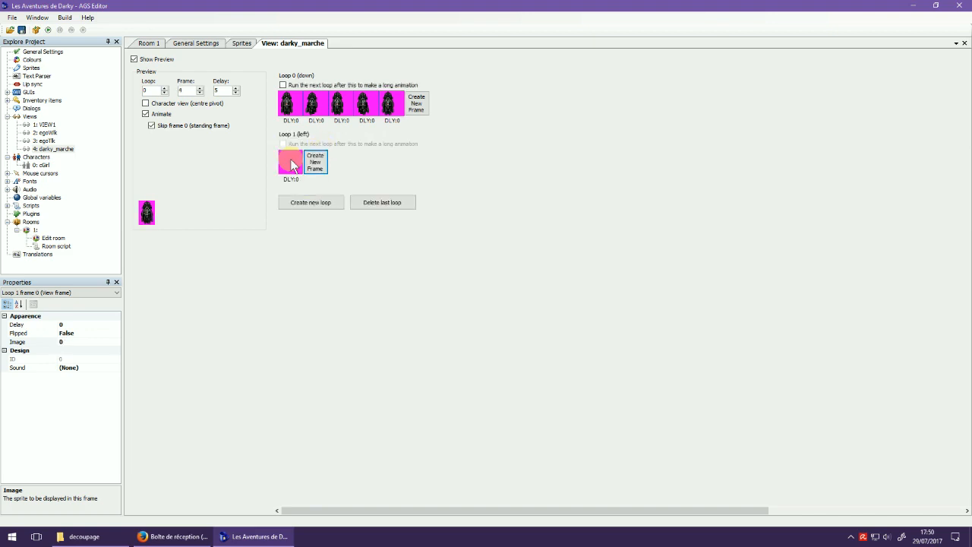
{"action": "double_click", "coordinate": [291, 162]}
{"action": "double_click", "coordinate": [507, 230]}
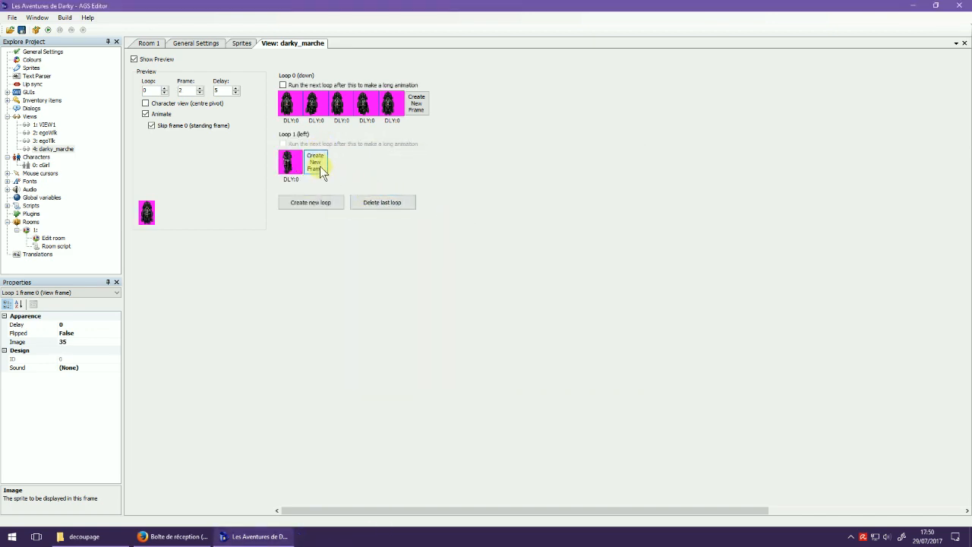
{"action": "left_click", "coordinate": [349, 165]}
{"action": "left_click", "coordinate": [373, 166]}
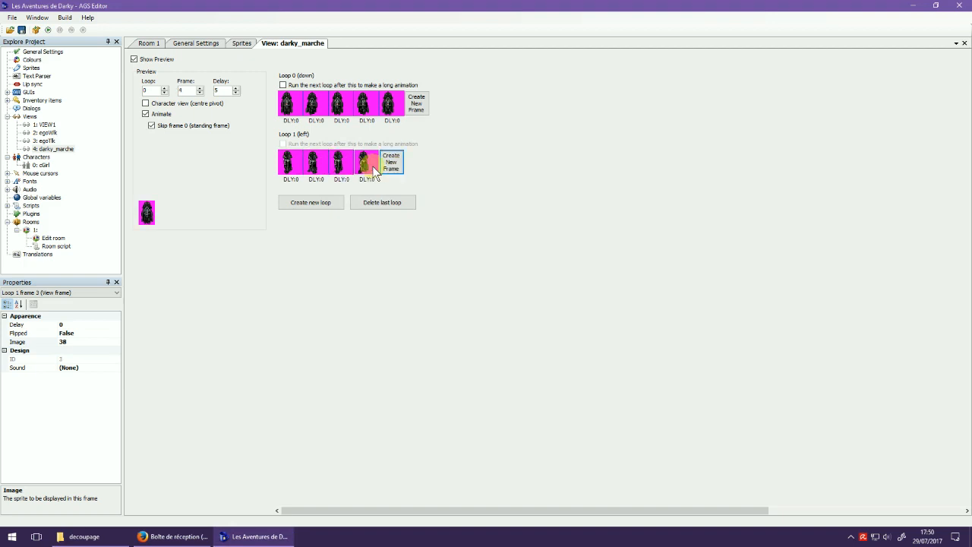
{"action": "left_click", "coordinate": [390, 166]}
{"action": "double_click", "coordinate": [391, 166]}
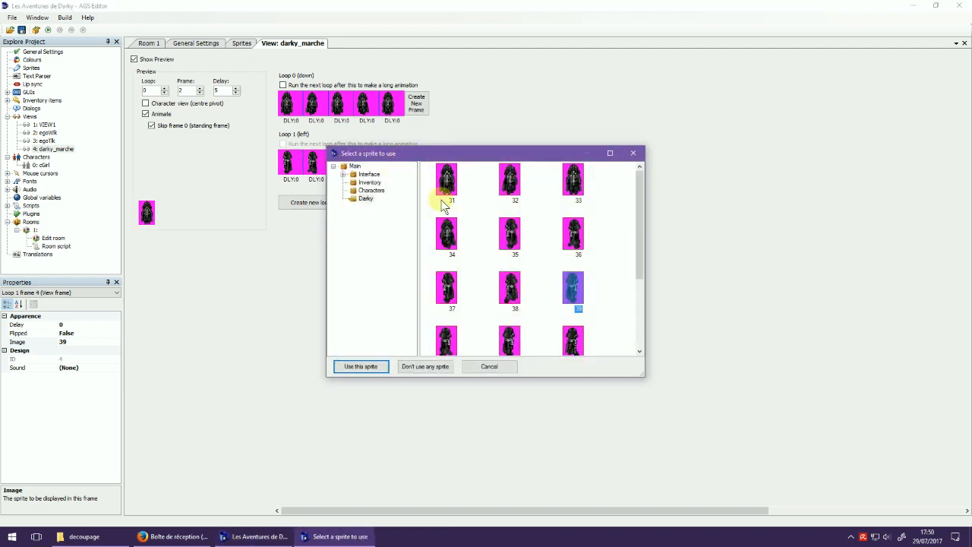
{"action": "double_click", "coordinate": [508, 234]}
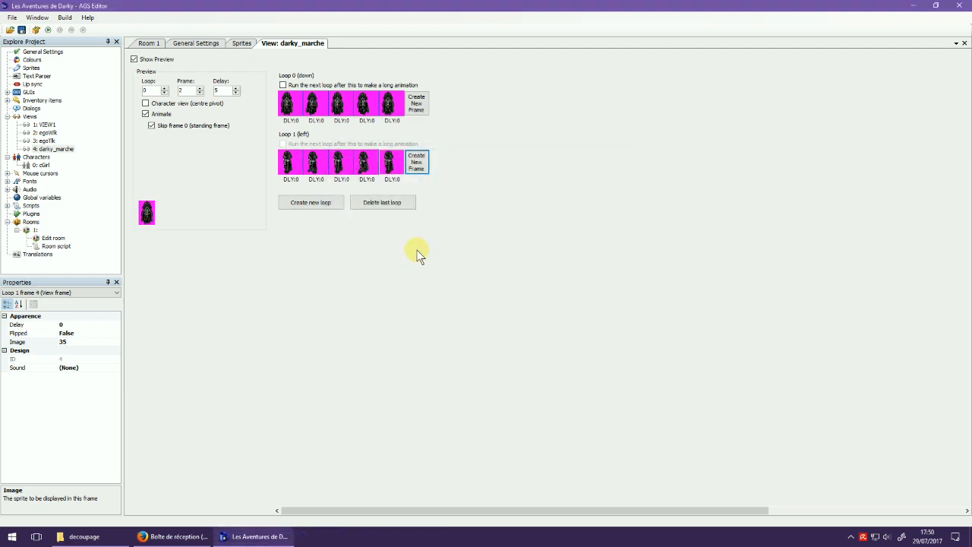
- Create Loop 2 (right) with five frames using sprites 39, 40, 41, 42 and 42
{"action": "left_click", "coordinate": [311, 205]}
{"action": "left_click", "coordinate": [299, 229]}
{"action": "double_click", "coordinate": [292, 224]}
{"action": "double_click", "coordinate": [557, 281]}
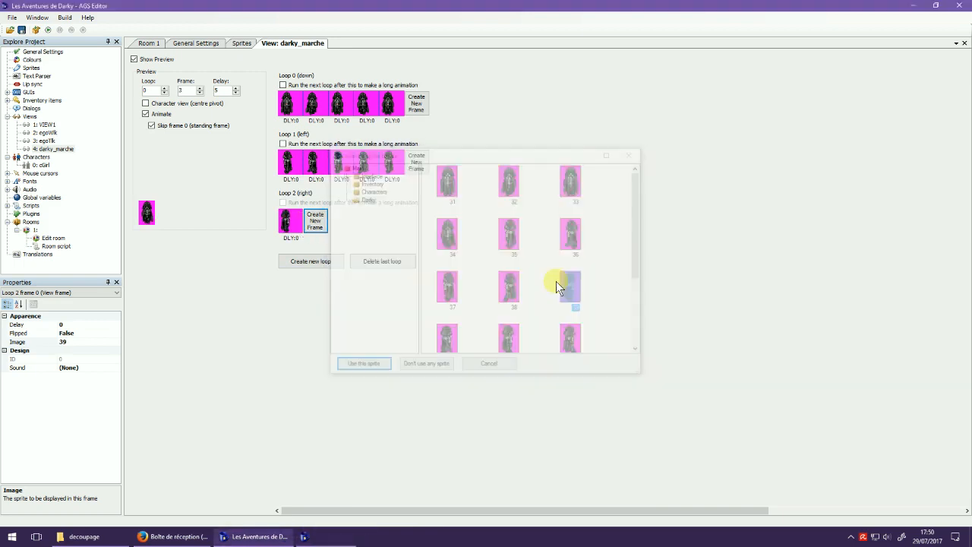
{"action": "left_click", "coordinate": [326, 228]}
{"action": "left_click", "coordinate": [345, 227]}
{"action": "left_click", "coordinate": [367, 226]}
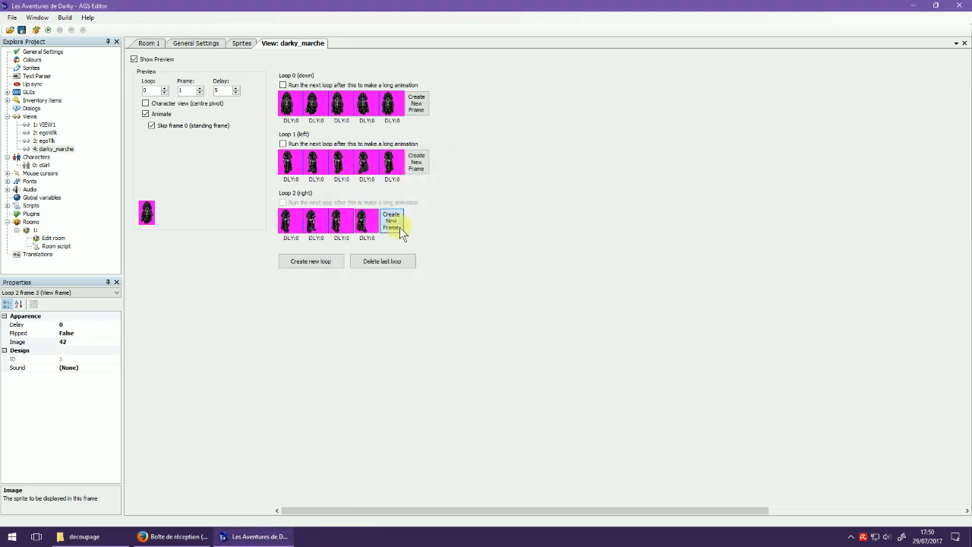
{"action": "left_click", "coordinate": [399, 227]}
{"action": "double_click", "coordinate": [391, 226]}
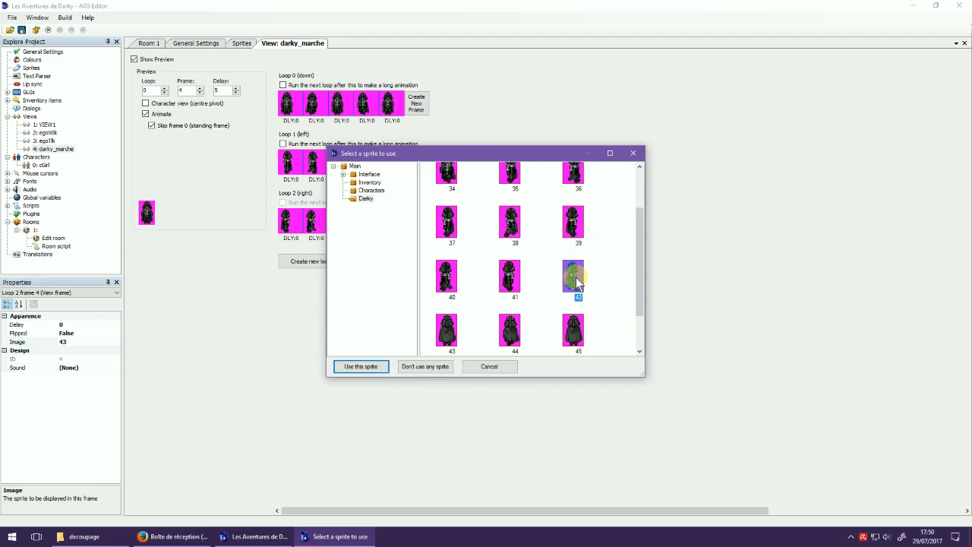
{"action": "double_click", "coordinate": [573, 275]}
- Create Loop 3 (up) with five frames using sprites 43, 44, 45, 46 and 43
{"action": "left_click", "coordinate": [311, 261]}
{"action": "left_click", "coordinate": [291, 279]}
{"action": "double_click", "coordinate": [291, 279]}
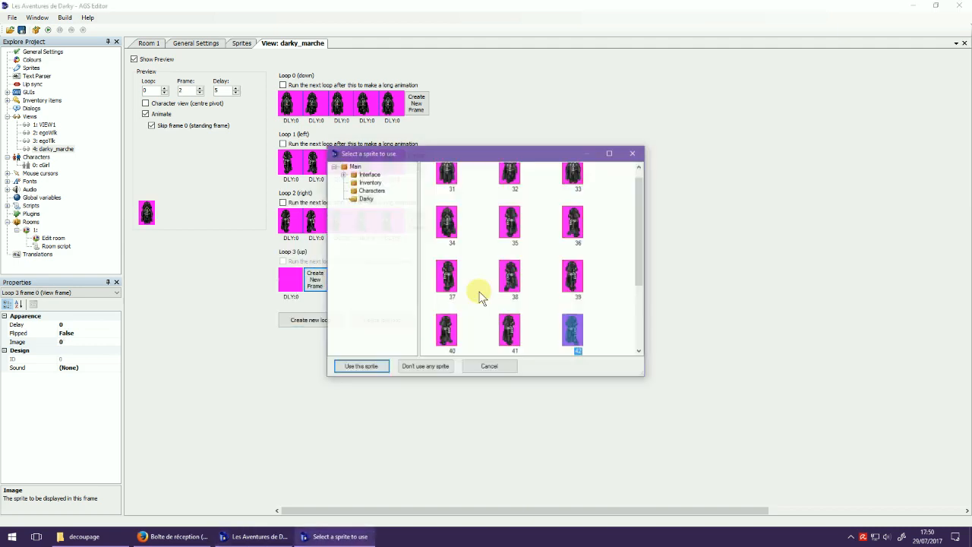
{"action": "double_click", "coordinate": [448, 304]}
{"action": "left_click", "coordinate": [323, 279]}
{"action": "left_click", "coordinate": [346, 280]}
{"action": "left_click", "coordinate": [372, 282]}
{"action": "left_click", "coordinate": [392, 279]}
{"action": "double_click", "coordinate": [388, 280]}
{"action": "left_click", "coordinate": [447, 281]}
{"action": "double_click", "coordinate": [447, 281]}
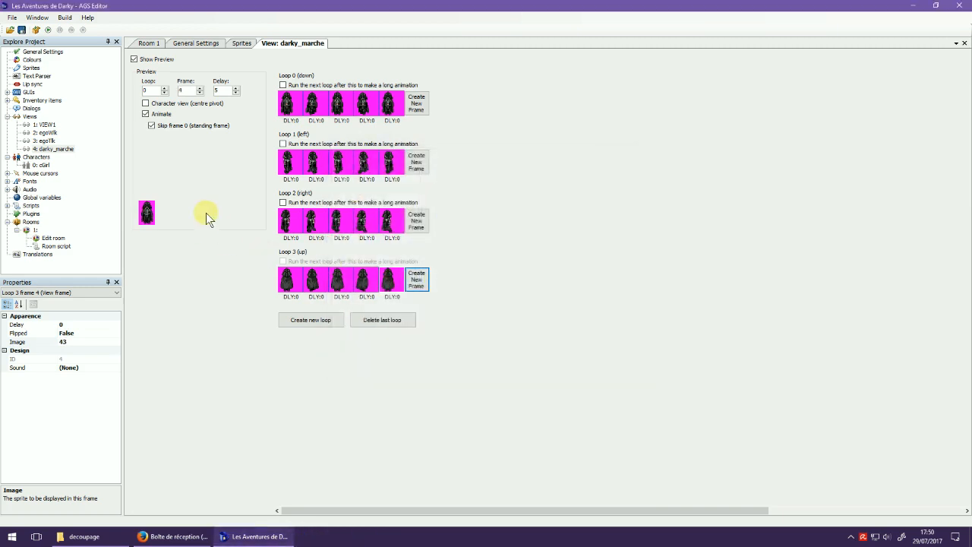
- Preview the walking loops up to Loop 3 and change the last frame of Loop 2 to sprite 39
{"action": "left_click", "coordinate": [163, 93]}
{"action": "left_click", "coordinate": [164, 93]}
{"action": "left_click", "coordinate": [163, 88]}
{"action": "double_click", "coordinate": [387, 220]}
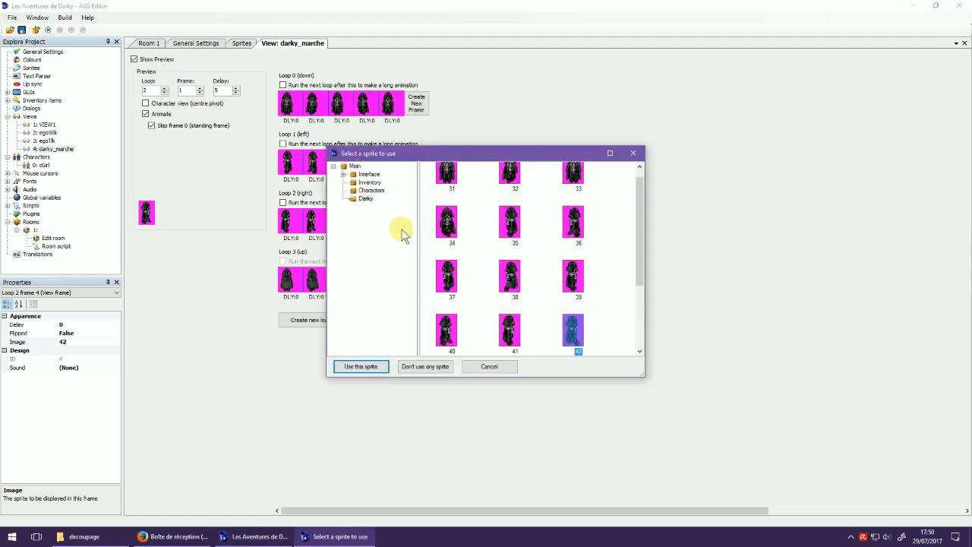
{"action": "double_click", "coordinate": [573, 275]}
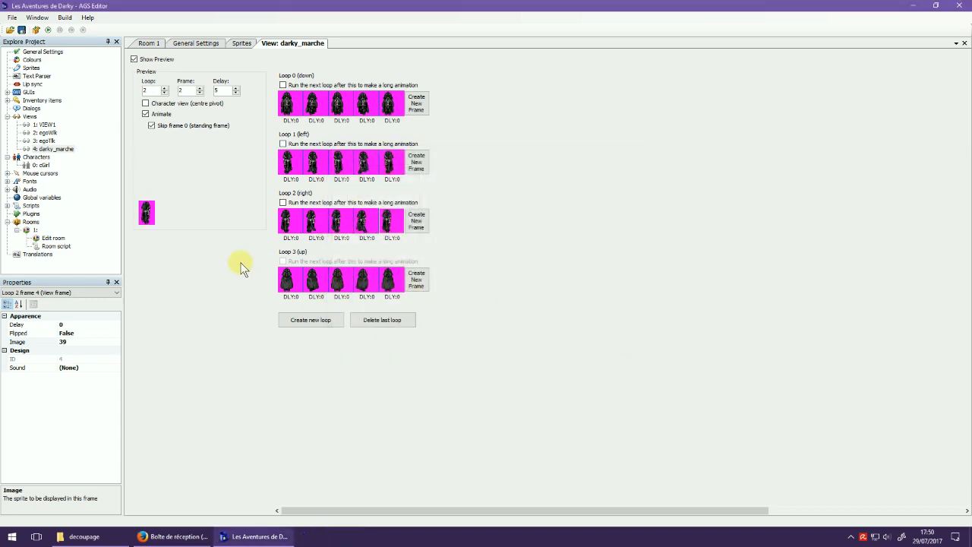
{"action": "left_click", "coordinate": [164, 88]}
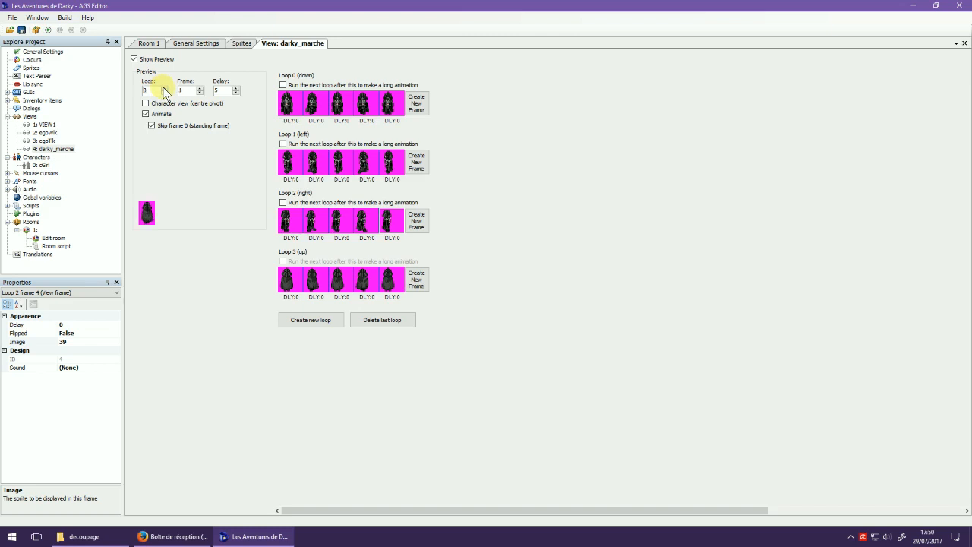
- Create a new character in the project and select it for editing
{"action": "left_click", "coordinate": [47, 159]}
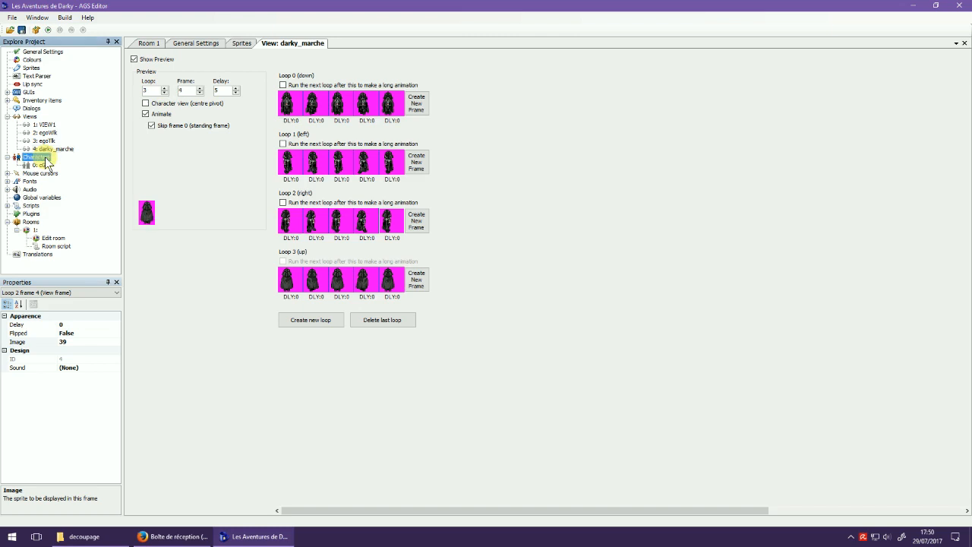
{"action": "right_click", "coordinate": [46, 159]}
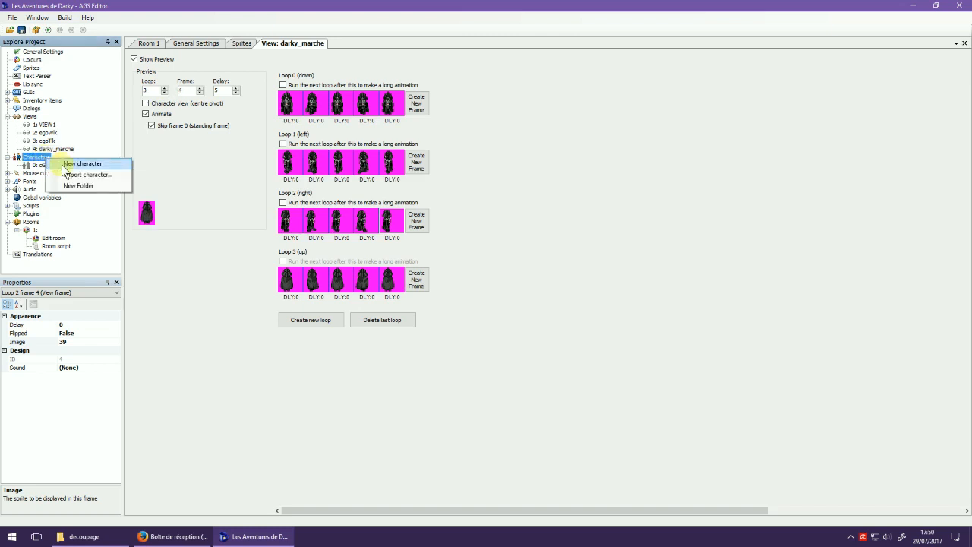
{"action": "left_click", "coordinate": [61, 164]}
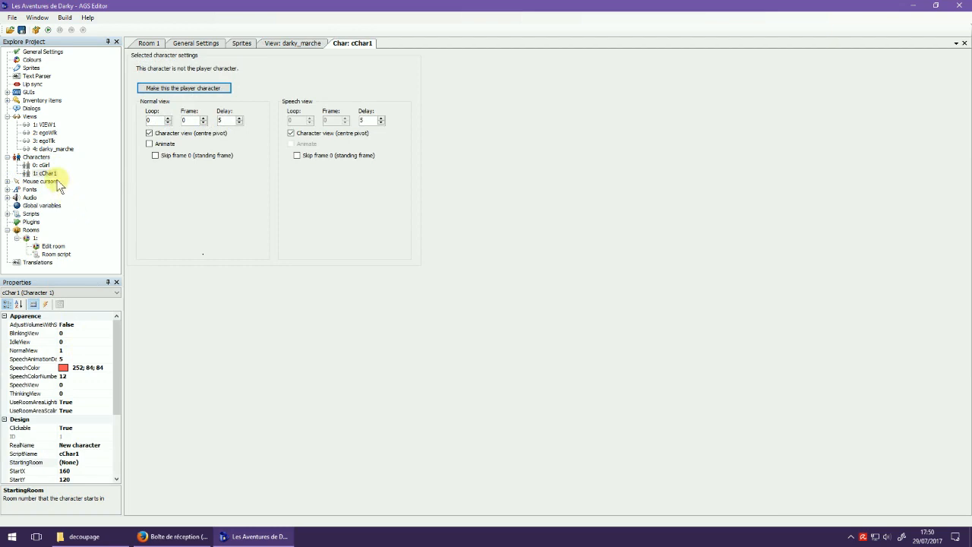
{"action": "left_click", "coordinate": [52, 174]}
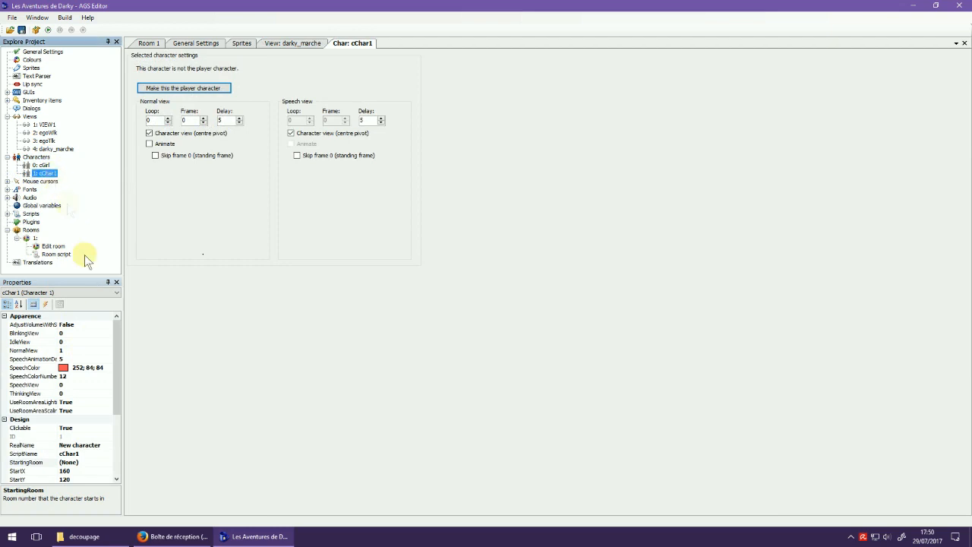
- Set the new character's script name to cDarky and its real name to Dark Vador
{"action": "left_click", "coordinate": [86, 453]}
{"action": "double_click", "coordinate": [85, 453]}
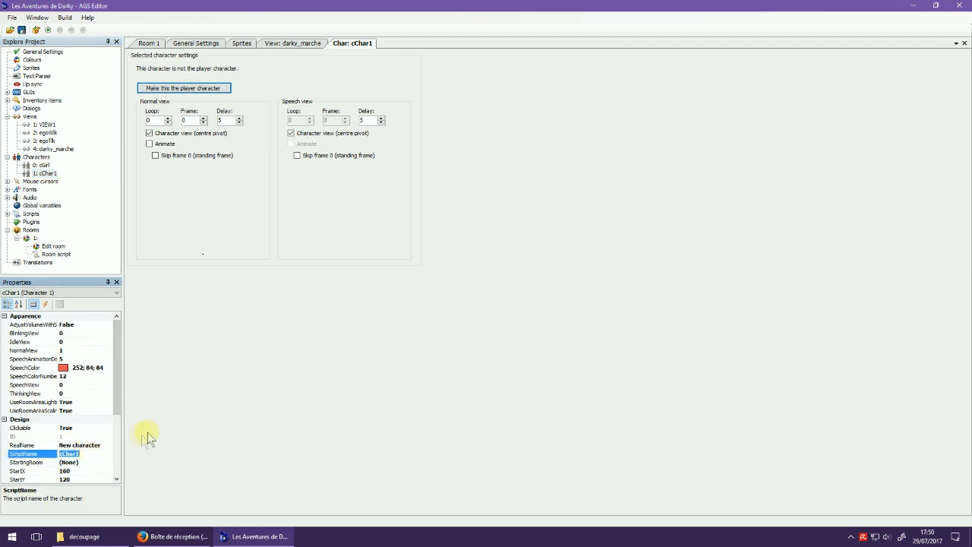
{"action": "type", "text": "cDarky"}
{"action": "double_click", "coordinate": [85, 445]}
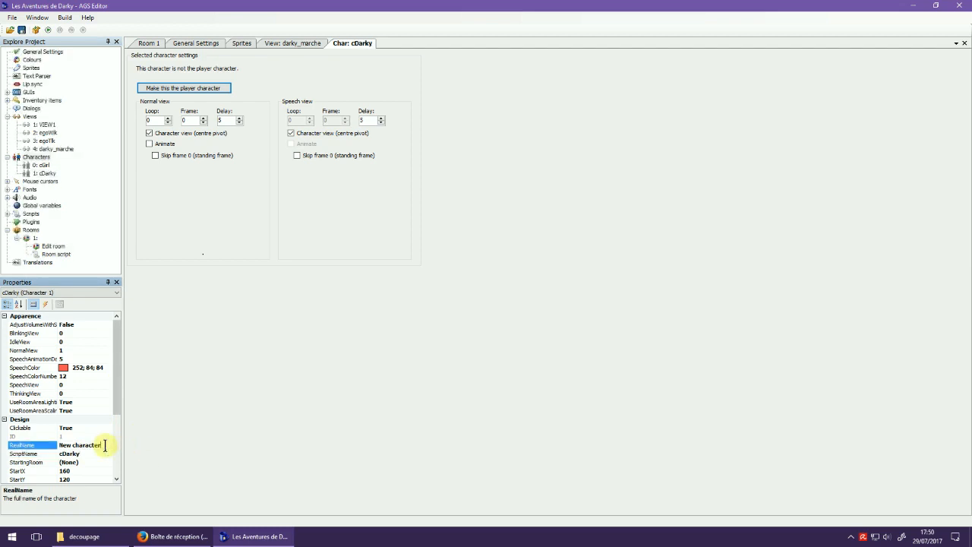
{"action": "type", "text": "Dark Vador"}
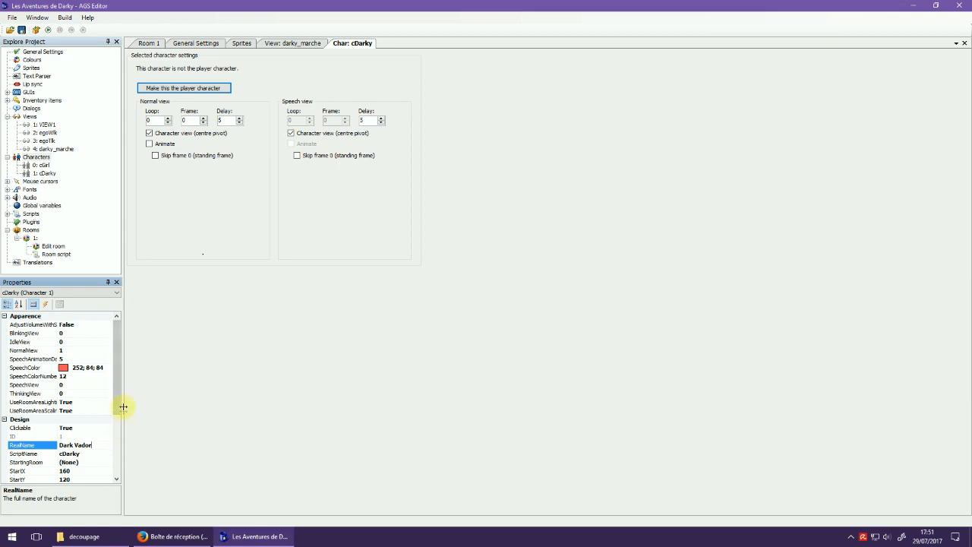
- Assign view 4, darky_marche, as cDarky's normal view
{"action": "left_click", "coordinate": [105, 350]}
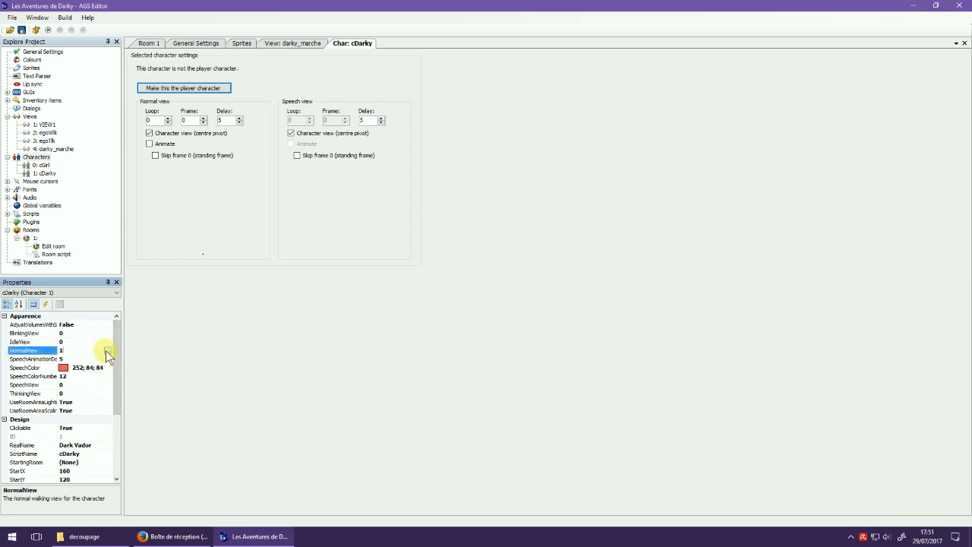
{"action": "left_click", "coordinate": [106, 351]}
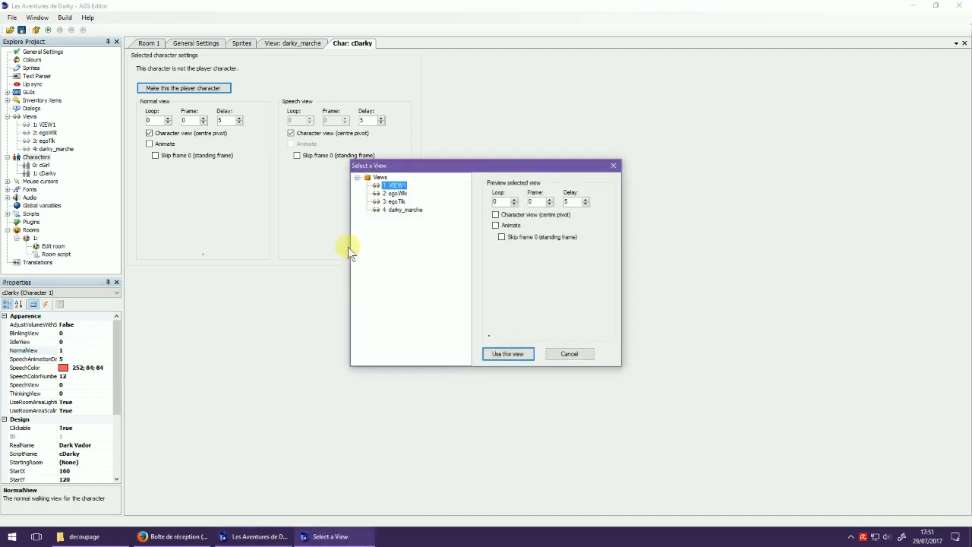
{"action": "left_click", "coordinate": [403, 210]}
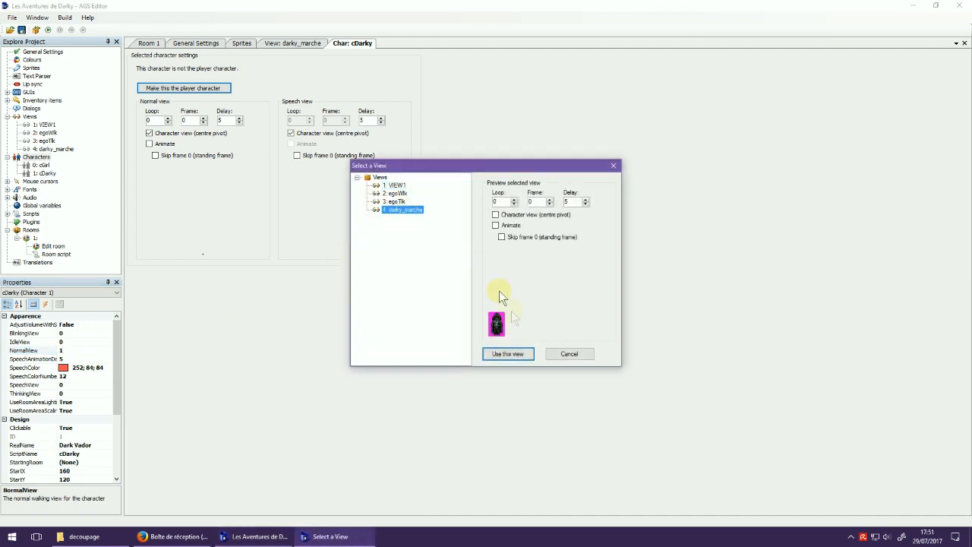
{"action": "left_click", "coordinate": [527, 355]}
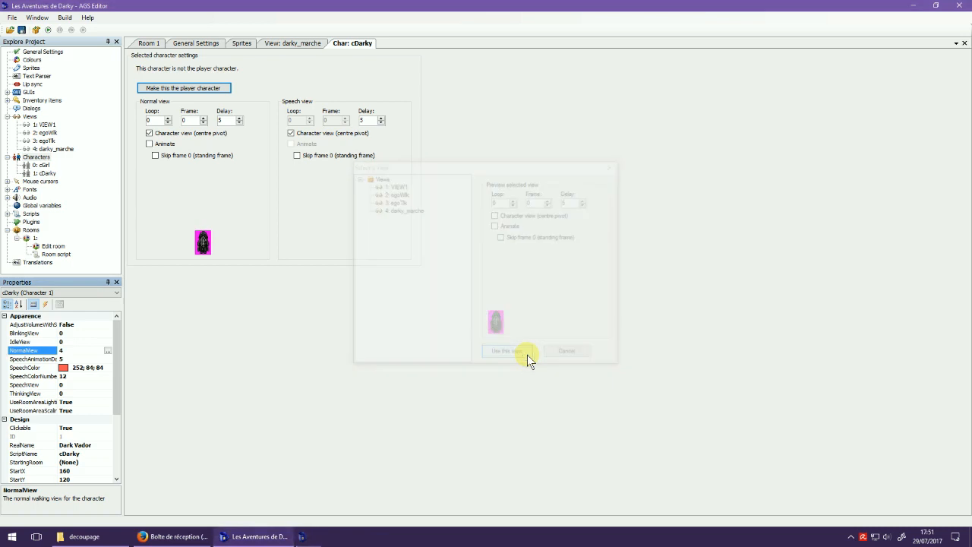
- Assign view 4, darky_marche, as cDarky's speech view
{"action": "left_click", "coordinate": [105, 351]}
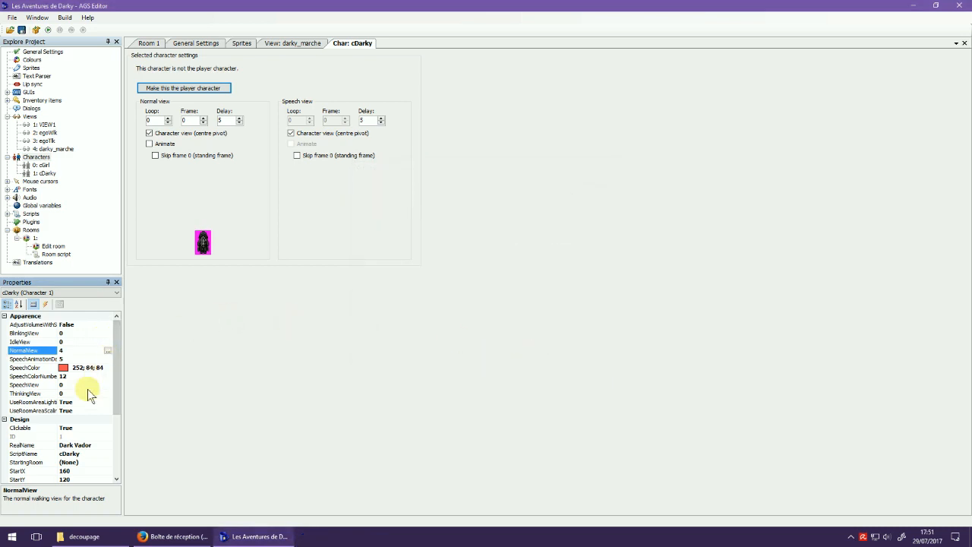
{"action": "left_click", "coordinate": [106, 386]}
{"action": "left_click", "coordinate": [107, 385]}
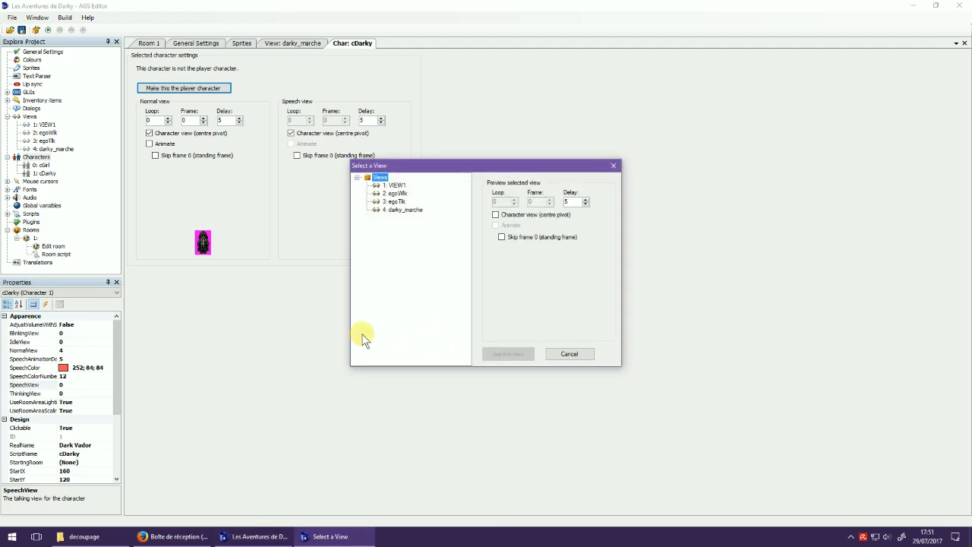
{"action": "left_click", "coordinate": [406, 210]}
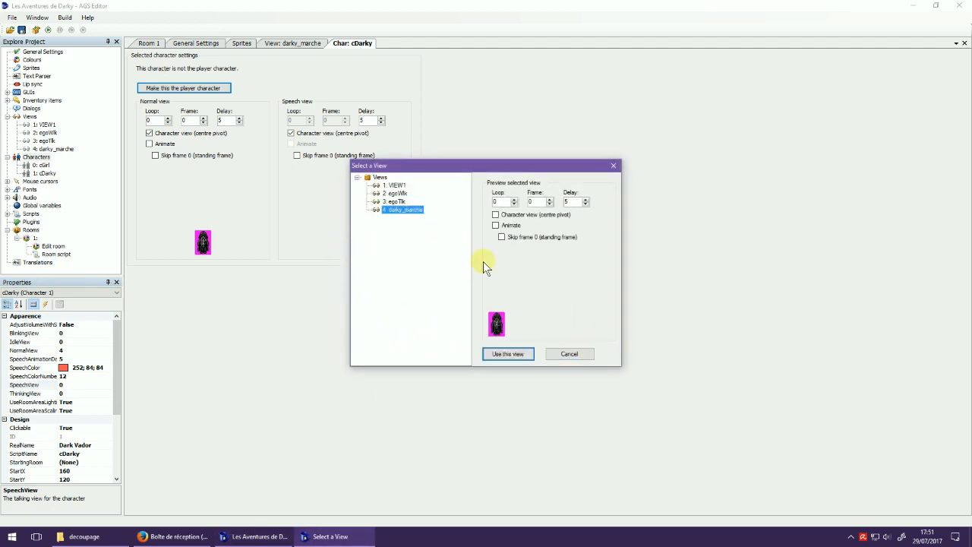
{"action": "left_click", "coordinate": [511, 355]}
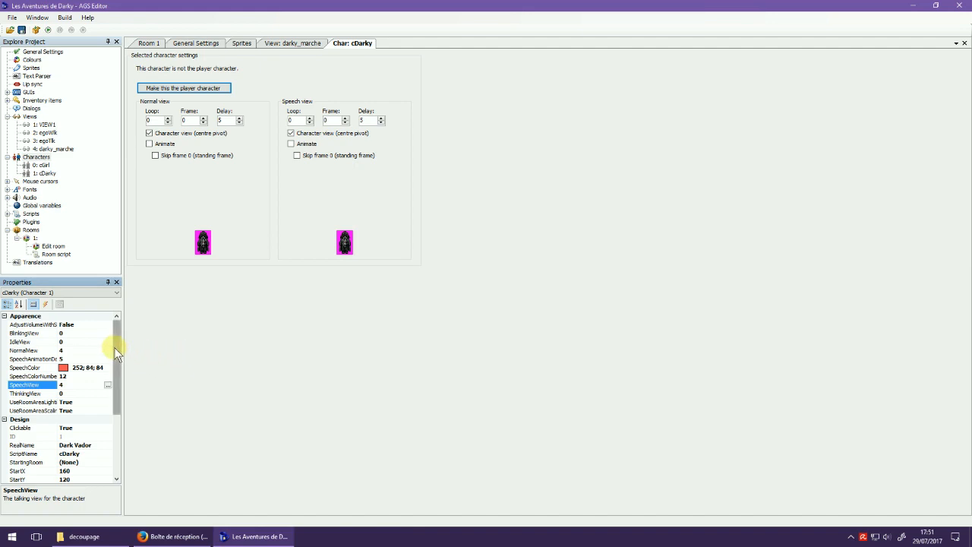
- Set cDarky's starting room to room 1
{"action": "left_click_drag", "start_coordinate": [115, 347], "coordinate": [108, 399]}
{"action": "left_click", "coordinate": [98, 376]}
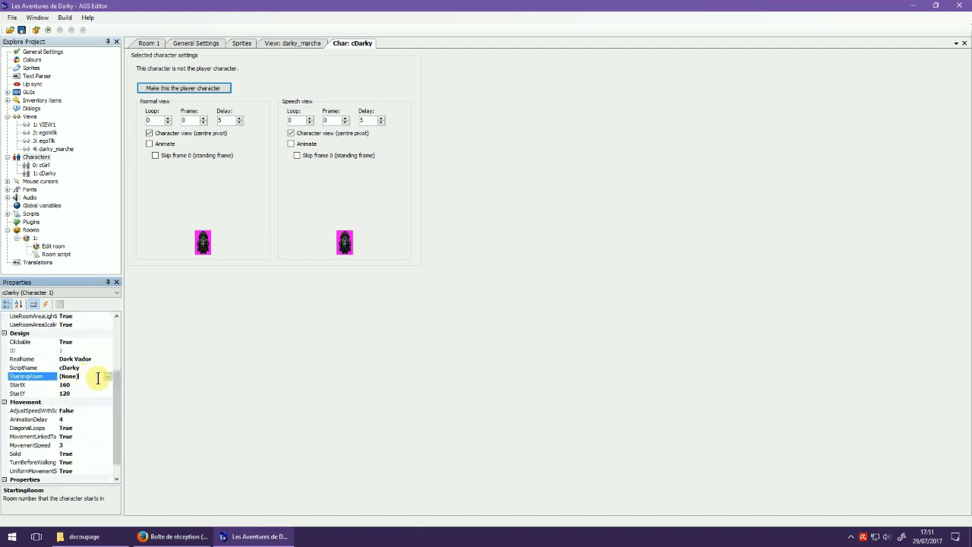
{"action": "left_click", "coordinate": [107, 377]}
{"action": "left_click", "coordinate": [89, 386]}
{"action": "left_click", "coordinate": [107, 377]}
{"action": "left_click", "coordinate": [82, 394]}
- Open Room 1 for editing, display its characters and select cGirl in the scene
{"action": "double_click", "coordinate": [53, 246]}
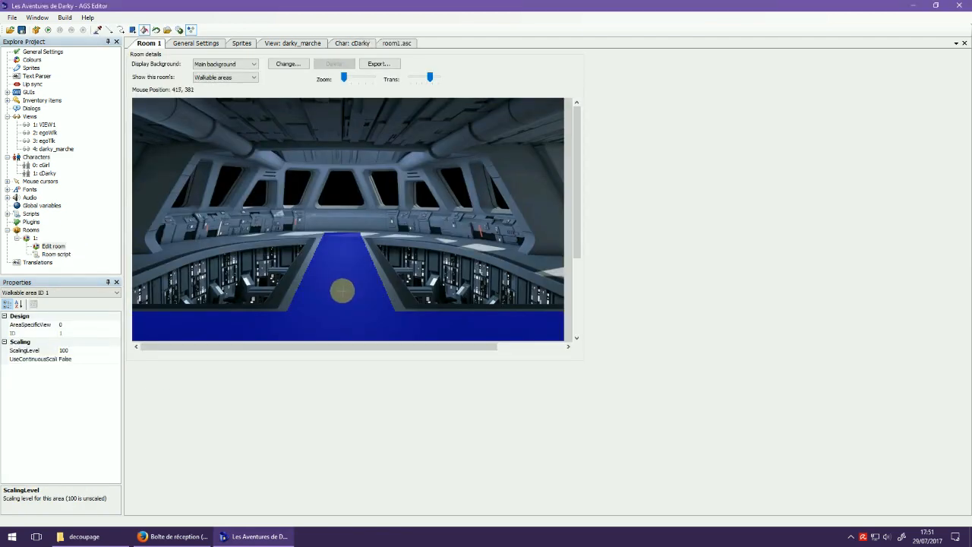
{"action": "left_click", "coordinate": [235, 79]}
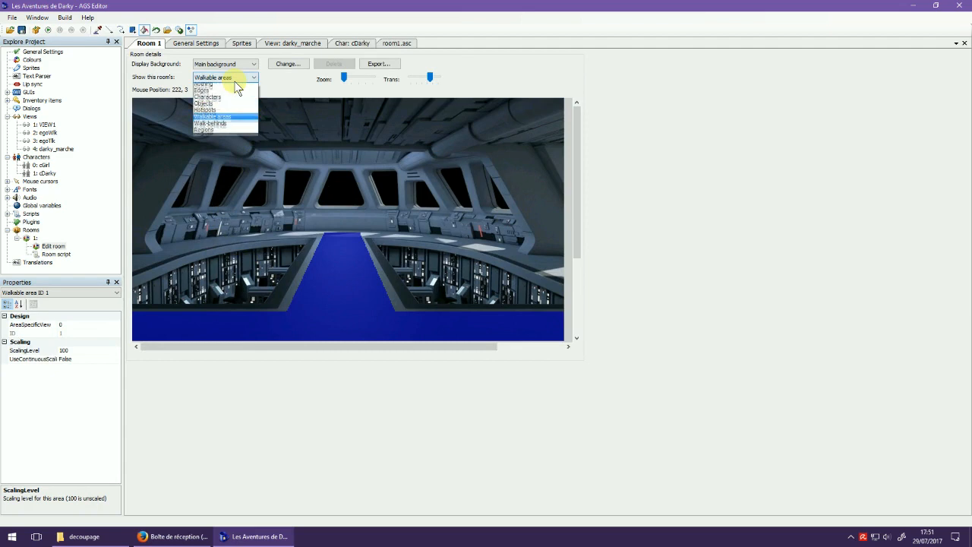
{"action": "left_click", "coordinate": [234, 98]}
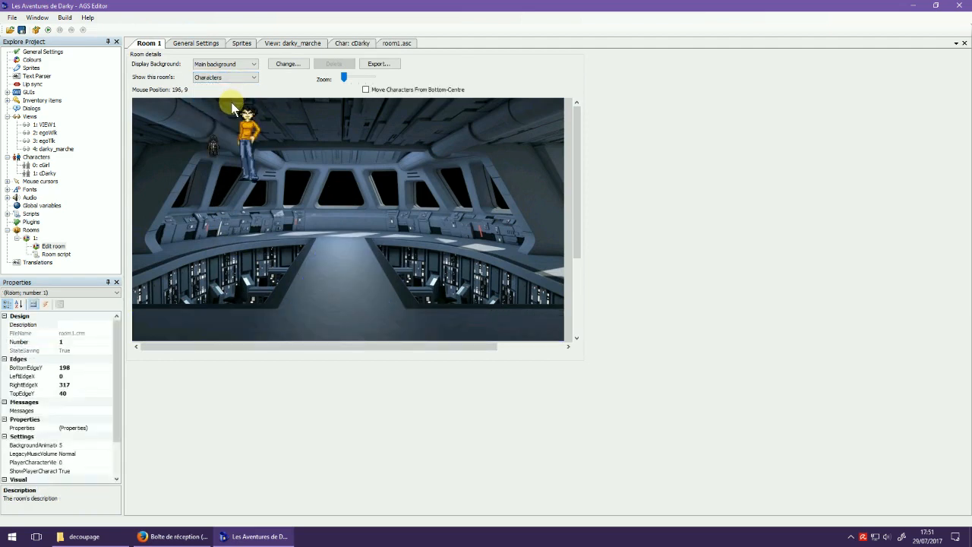
{"action": "left_click", "coordinate": [250, 132]}
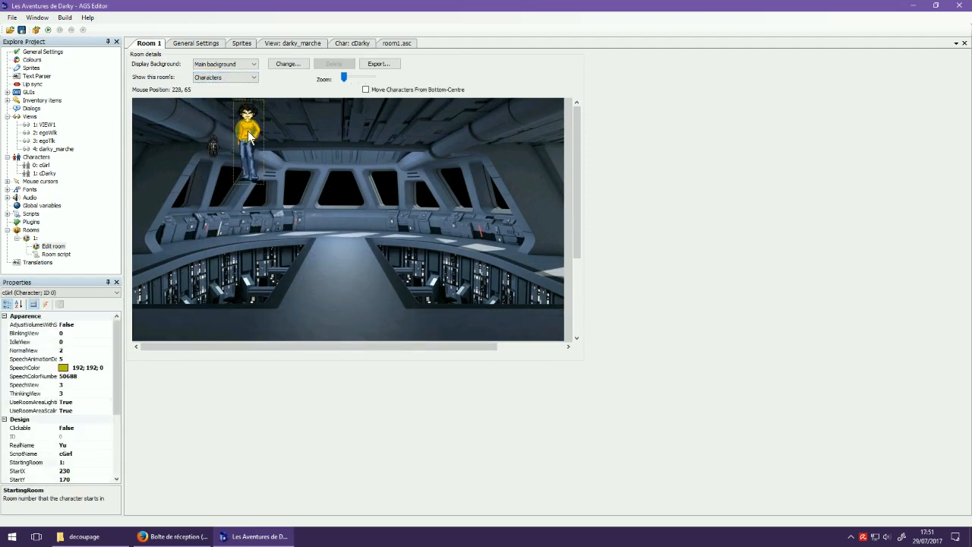
{"action": "right_click", "coordinate": [248, 132]}
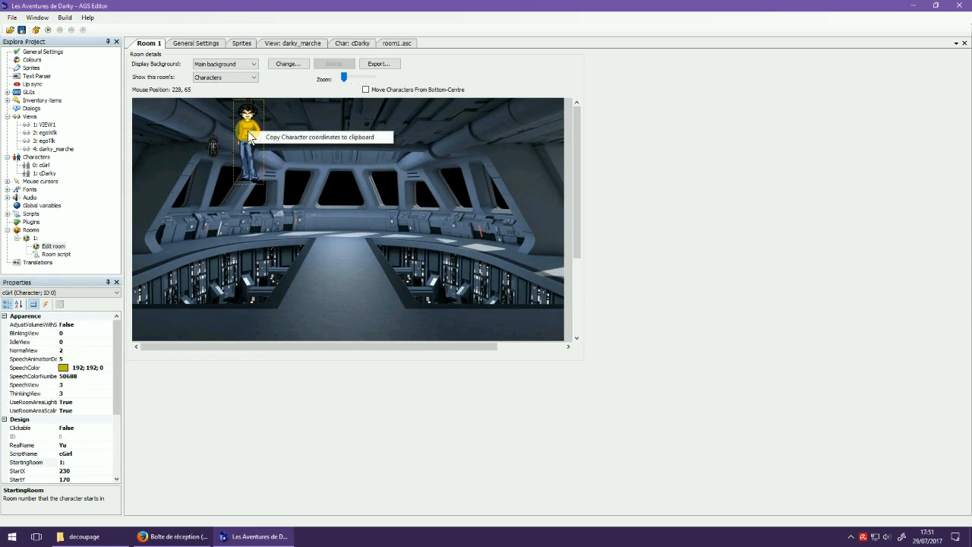
- Open the cGirl character and set its starting room to None
{"action": "left_click", "coordinate": [42, 166]}
{"action": "double_click", "coordinate": [43, 167]}
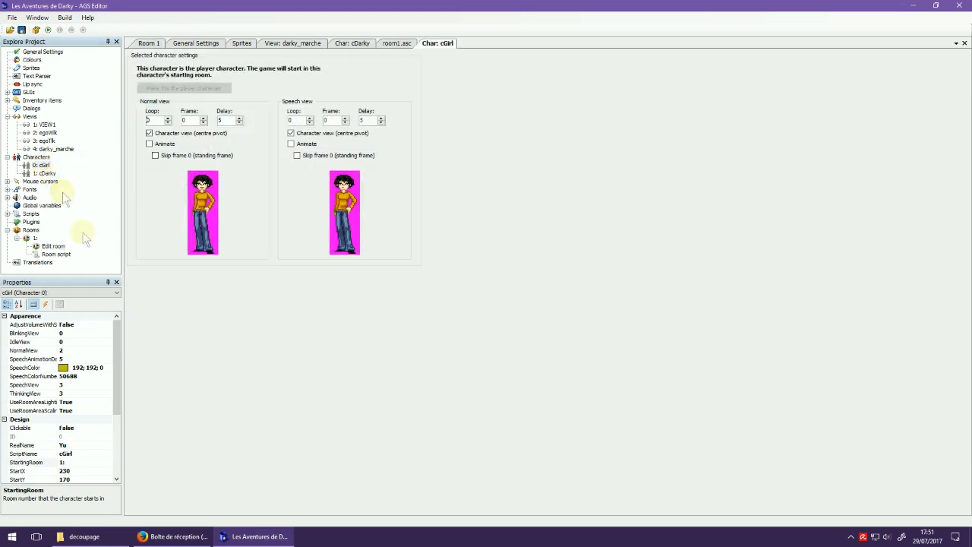
{"action": "left_click", "coordinate": [103, 462]}
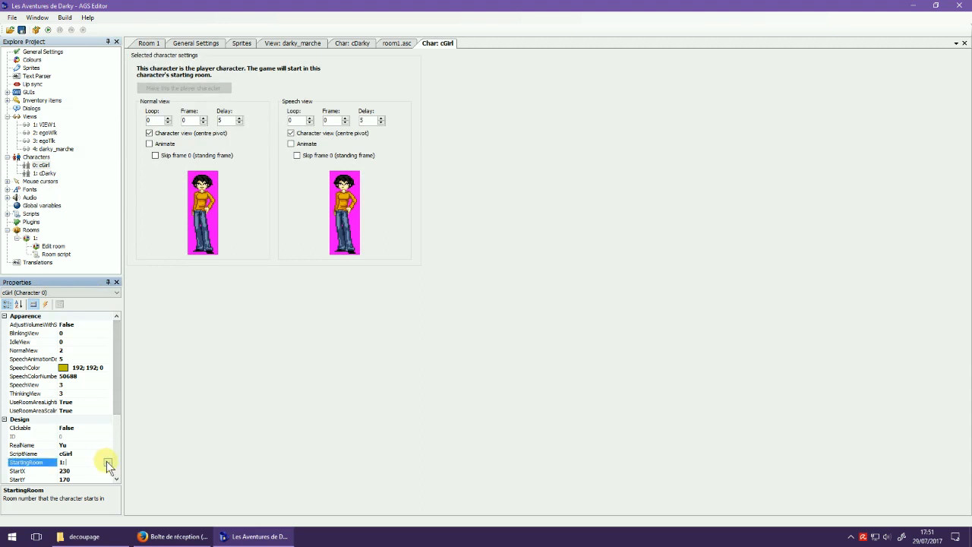
{"action": "left_click", "coordinate": [107, 462]}
{"action": "left_click", "coordinate": [85, 469]}
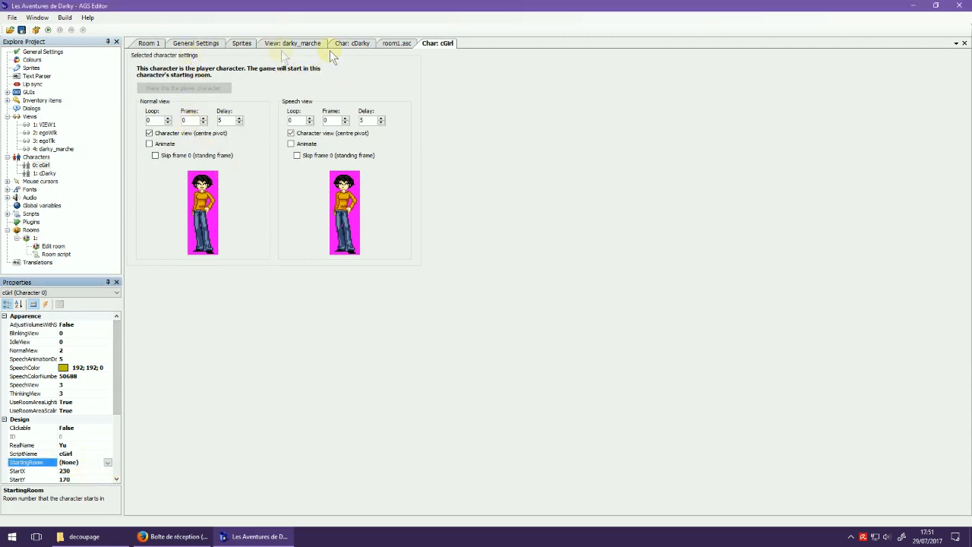
- Move cDarky in Room 1 onto the central walkway, at about X 415, Y 416
{"action": "left_click", "coordinate": [149, 43]}
{"action": "left_click", "coordinate": [216, 147]}
{"action": "left_click_drag", "start_coordinate": [214, 145], "coordinate": [343, 295]}
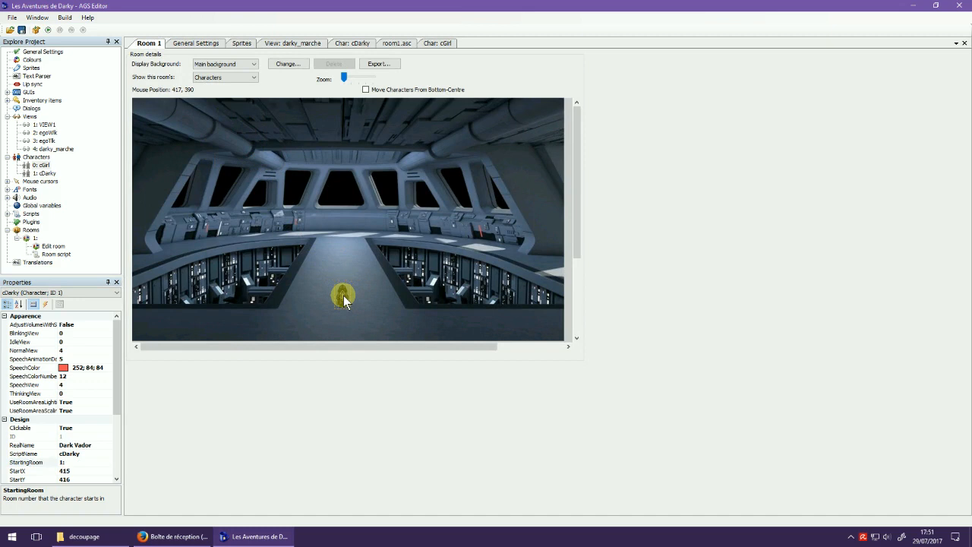
- Set the scaling level of Room 1's walkable area 1 to 200 and save the game
{"action": "left_click", "coordinate": [234, 79]}
{"action": "left_click", "coordinate": [232, 123]}
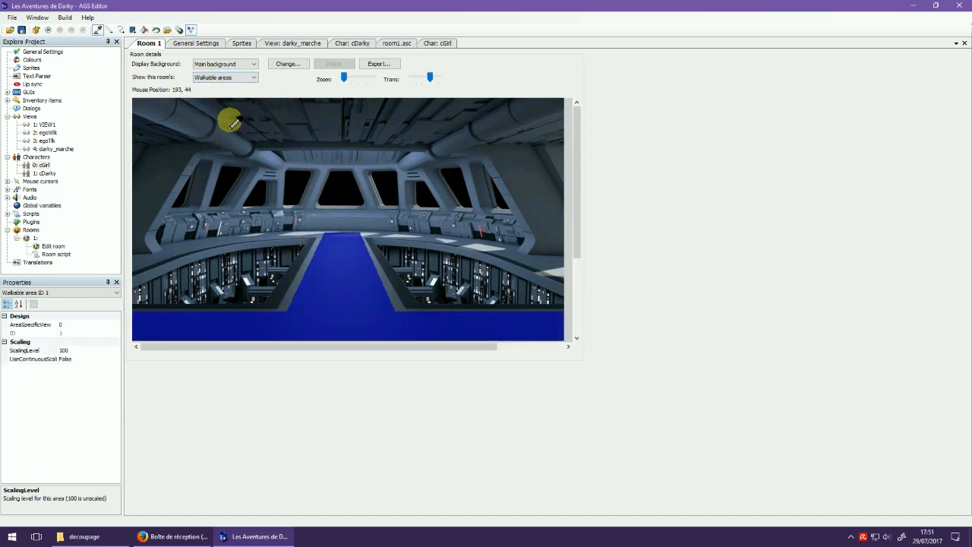
{"action": "left_click", "coordinate": [76, 349]}
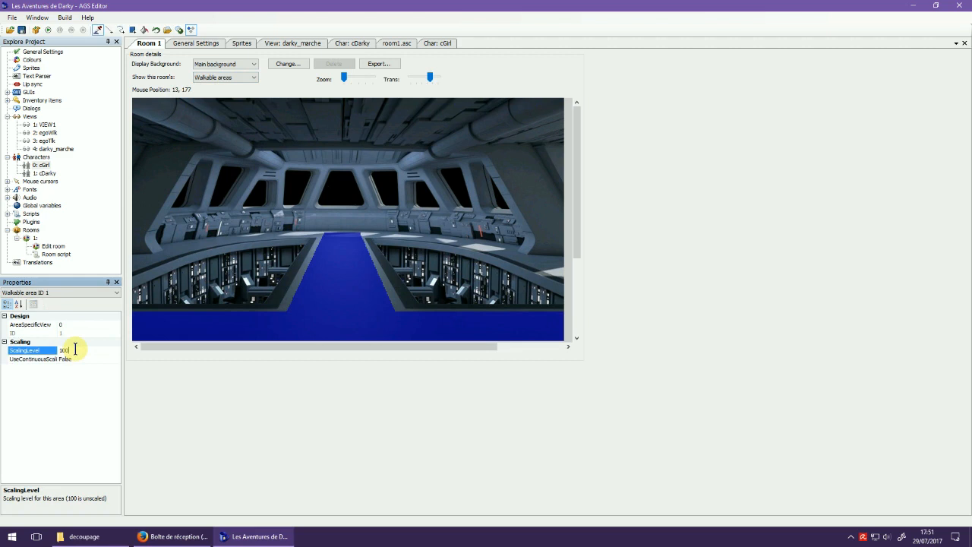
{"action": "type", "text": "20"}
{"action": "left_click", "coordinate": [70, 367]}
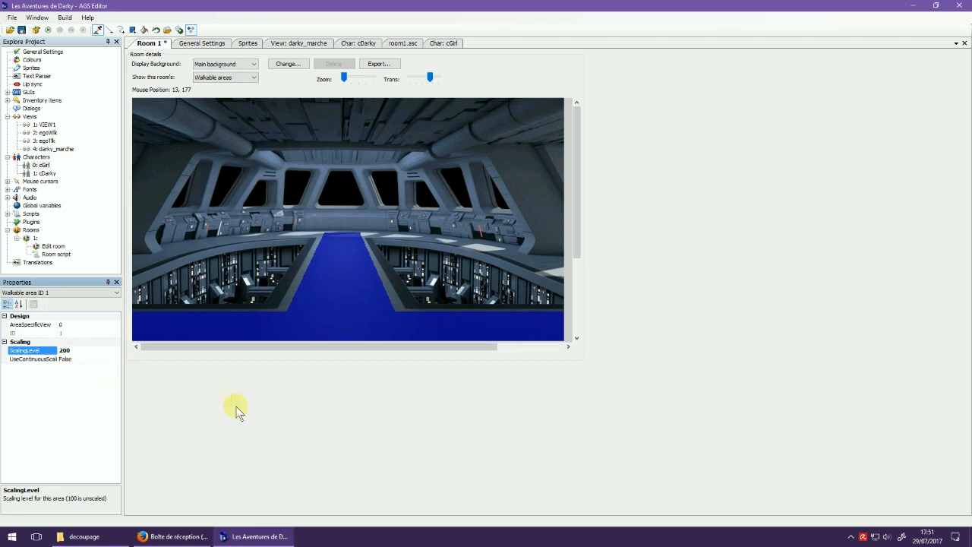
{"action": "left_click", "coordinate": [22, 30]}
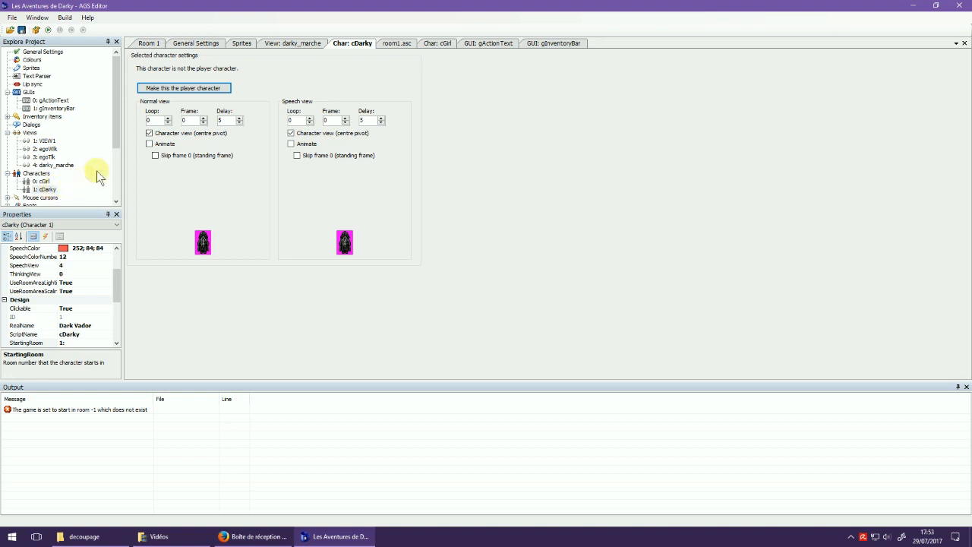
- Make cDarky the player character and launch the game for testing
{"action": "left_click", "coordinate": [177, 88]}
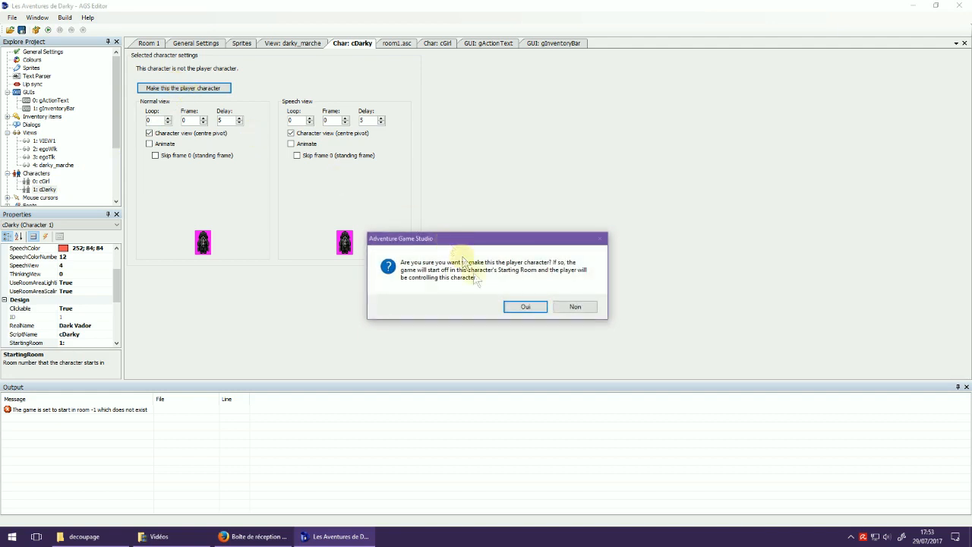
{"action": "left_click", "coordinate": [526, 307]}
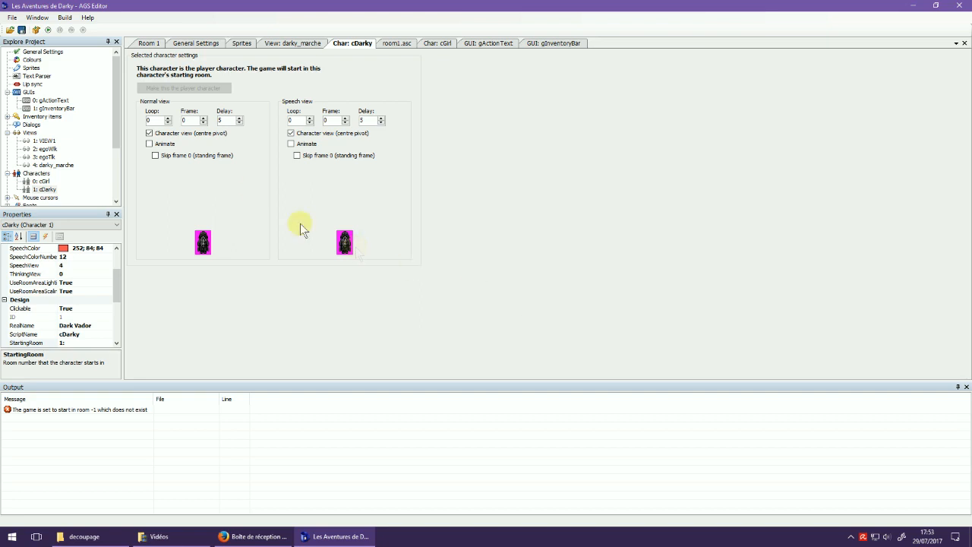
{"action": "left_click", "coordinate": [51, 31]}
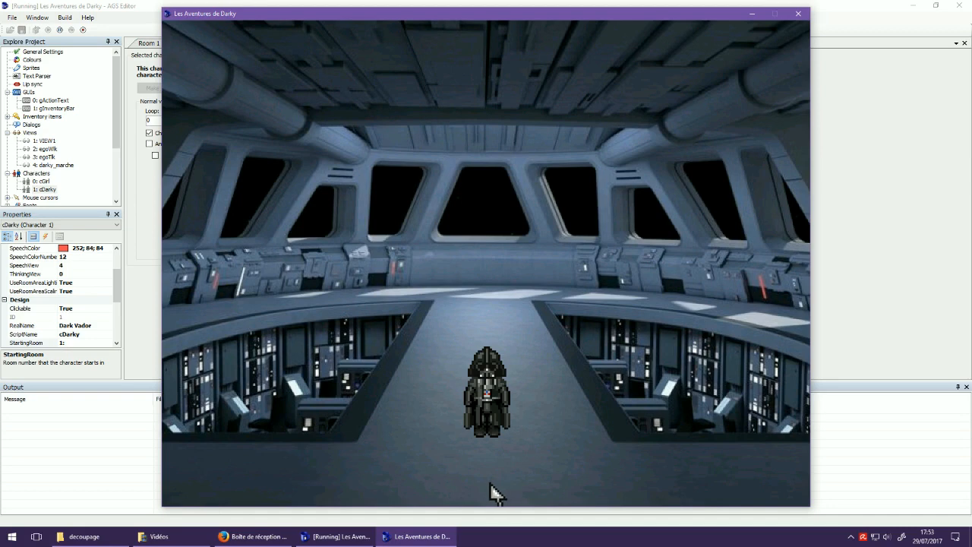
- Test Darky's walking in several directions and his interaction response, check the inventory bar, and close the running game
{"action": "left_click", "coordinate": [494, 495]}
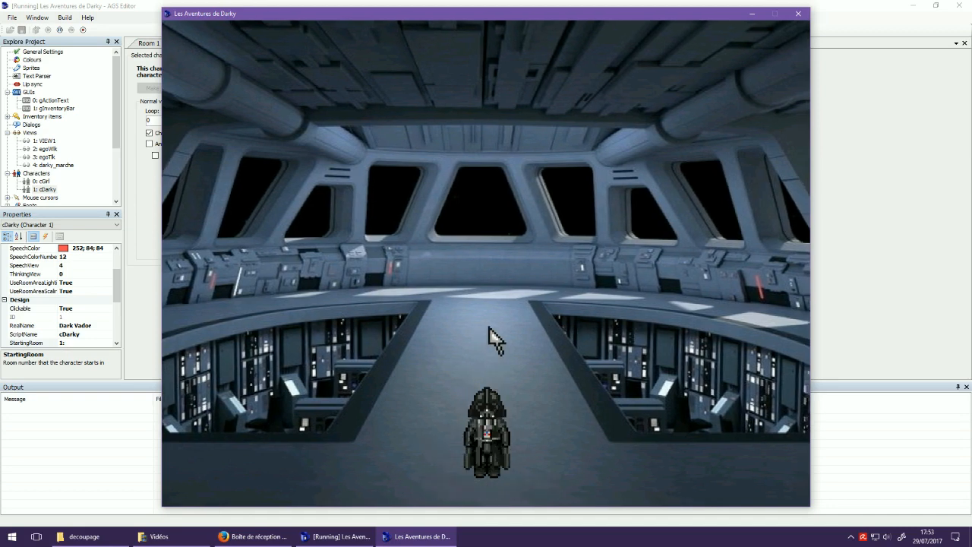
{"action": "left_click", "coordinate": [489, 328]}
{"action": "left_click", "coordinate": [532, 293]}
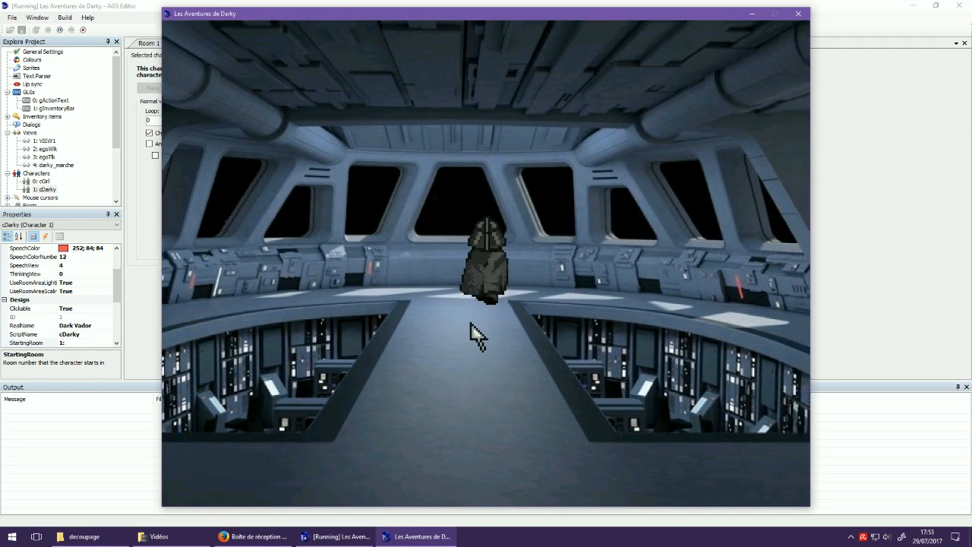
{"action": "left_click", "coordinate": [485, 278]}
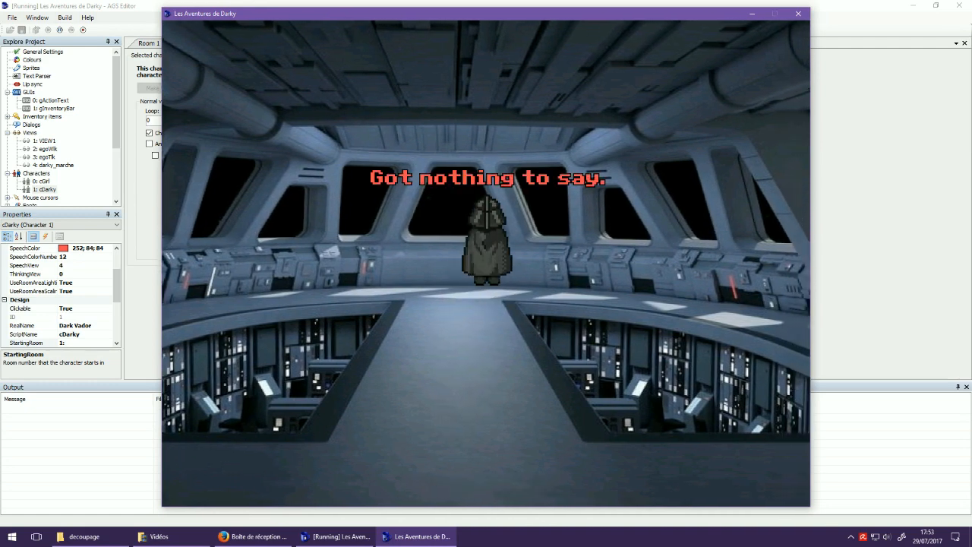
{"action": "left_click", "coordinate": [471, 382]}
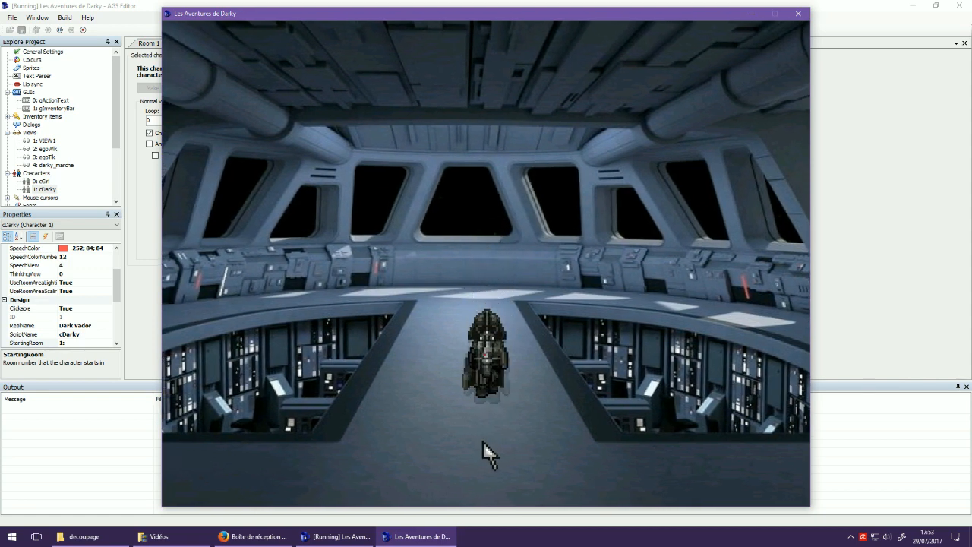
{"action": "left_click", "coordinate": [294, 488]}
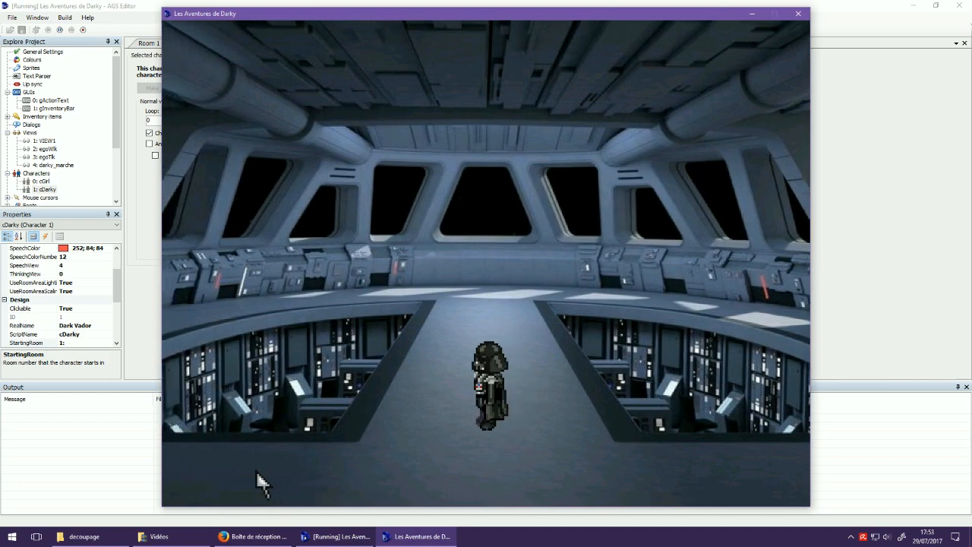
{"action": "left_click", "coordinate": [577, 494]}
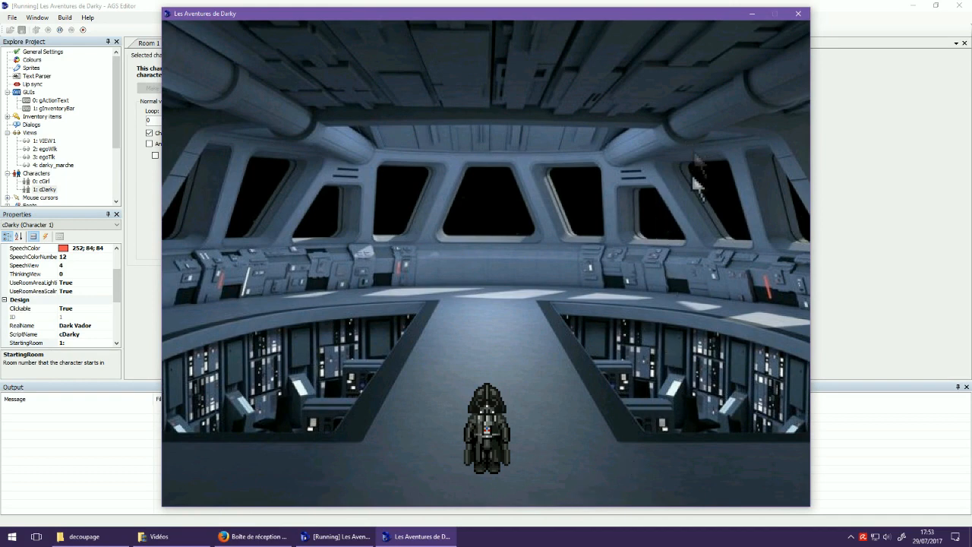
{"action": "mouse_move", "coordinate": [798, 22]}
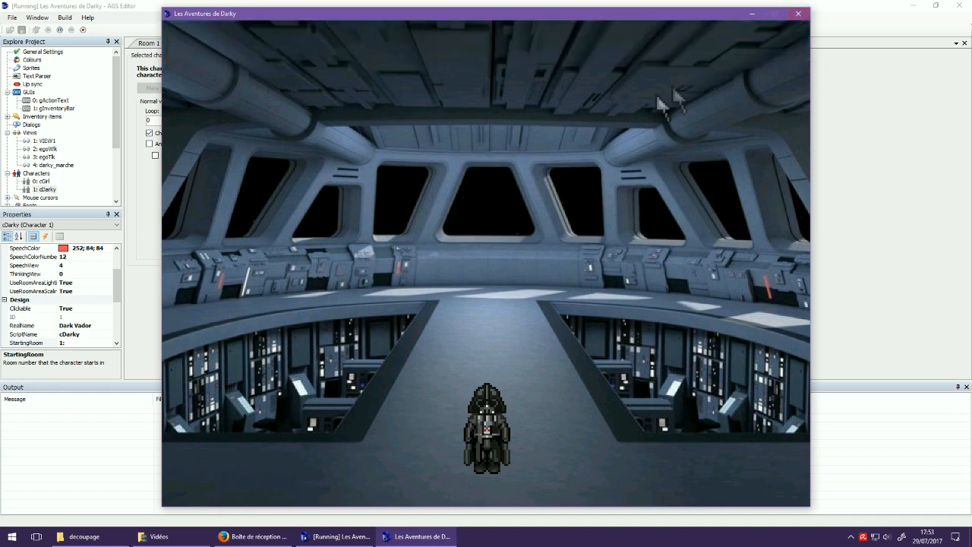
{"action": "left_click", "coordinate": [428, 16]}
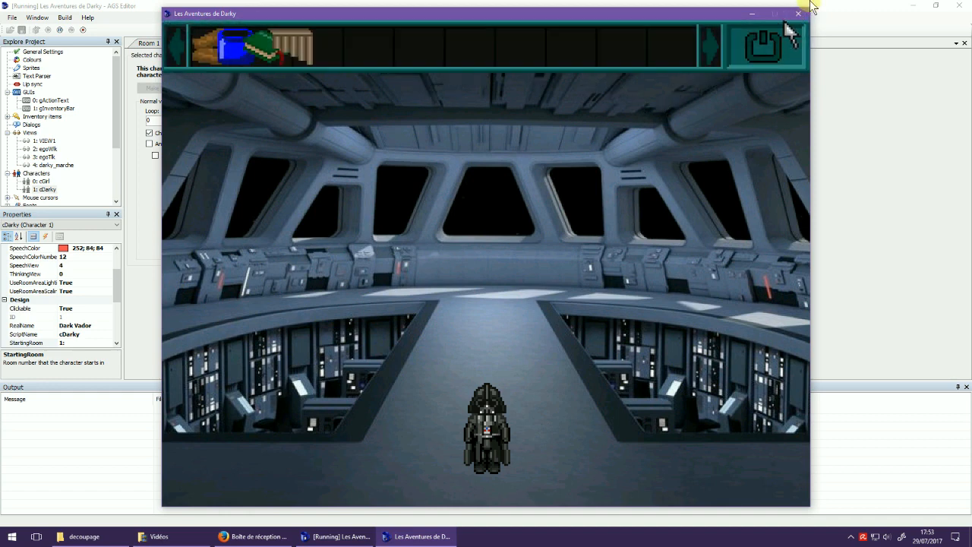
{"action": "left_click", "coordinate": [794, 16]}
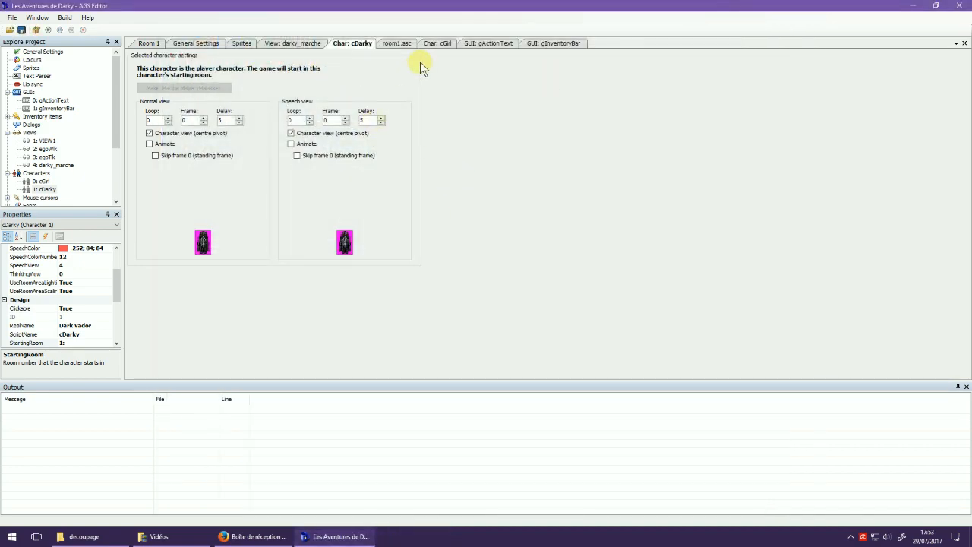
- Enable continuous scaling on Room 1's walkable area 1 and set its maximum scaling level to 200
{"action": "left_click", "coordinate": [151, 42]}
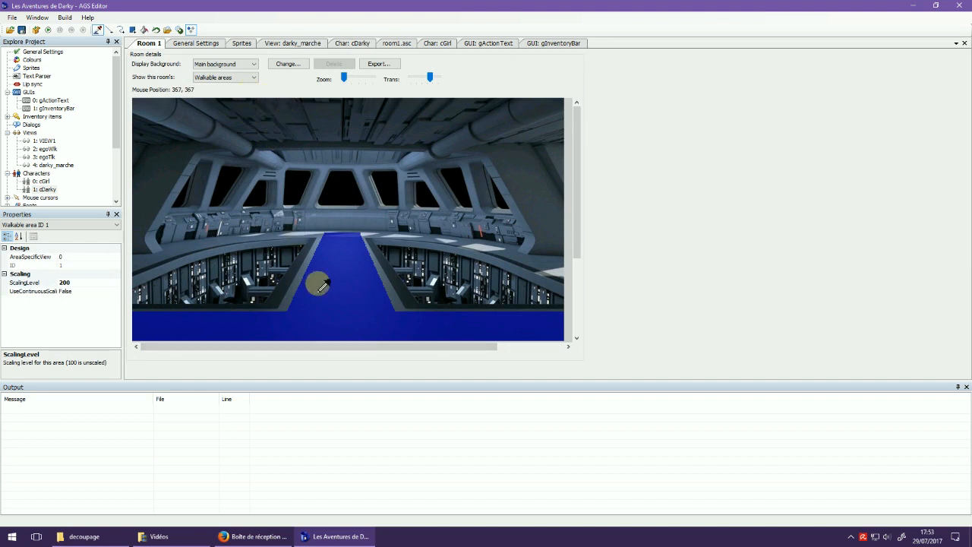
{"action": "left_click", "coordinate": [967, 388]}
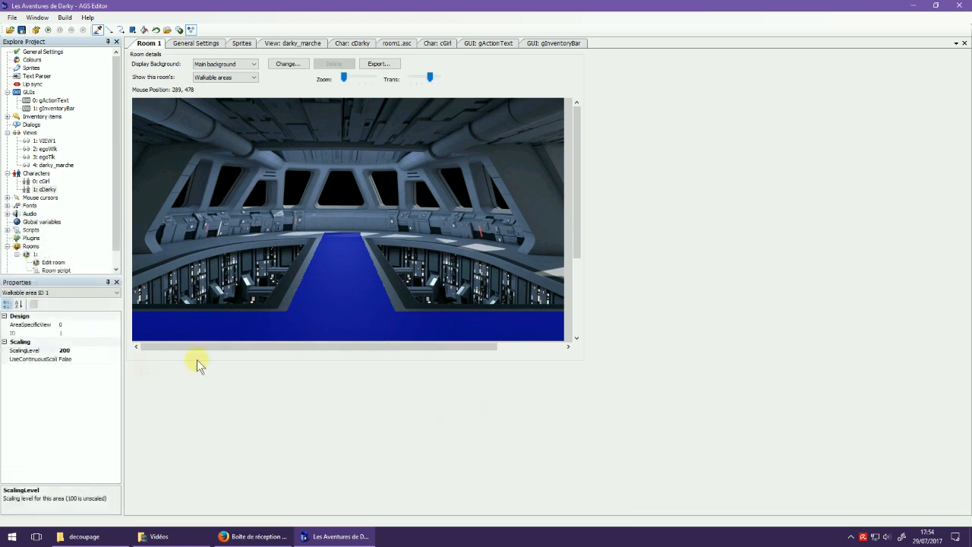
{"action": "double_click", "coordinate": [91, 360]}
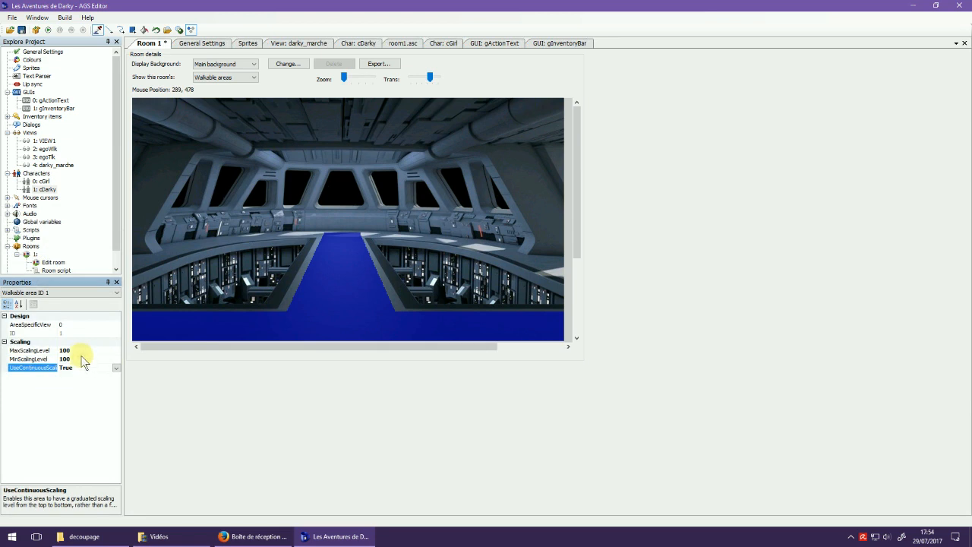
{"action": "left_click", "coordinate": [73, 349]}
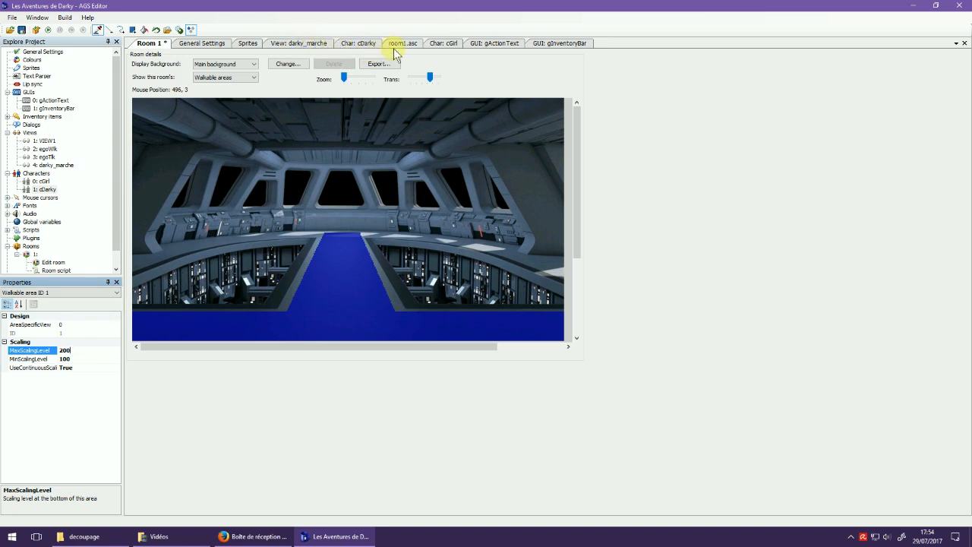
- Set cDarky's animation delay to 3 and movement speed to 4
{"action": "left_click", "coordinate": [372, 46]}
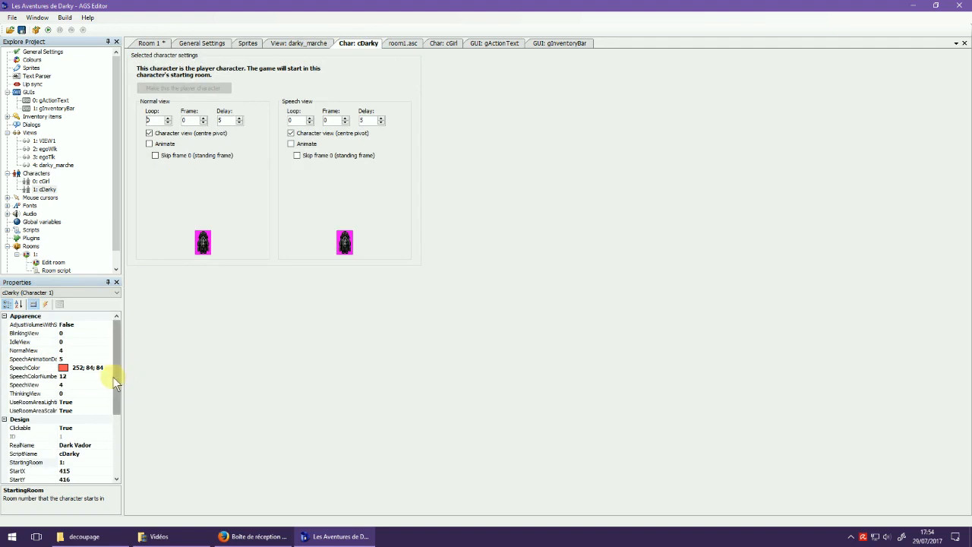
{"action": "left_click_drag", "start_coordinate": [117, 377], "coordinate": [114, 437]}
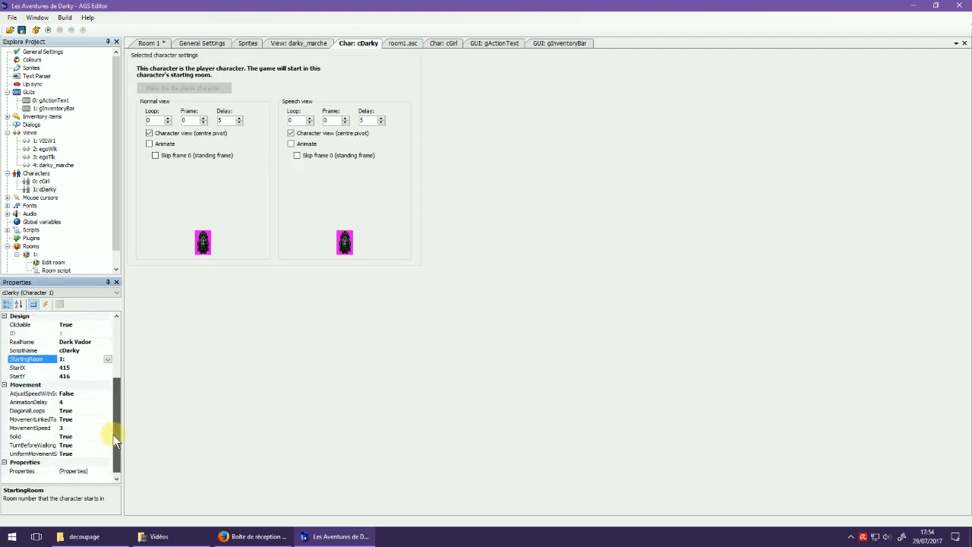
{"action": "left_click", "coordinate": [72, 401]}
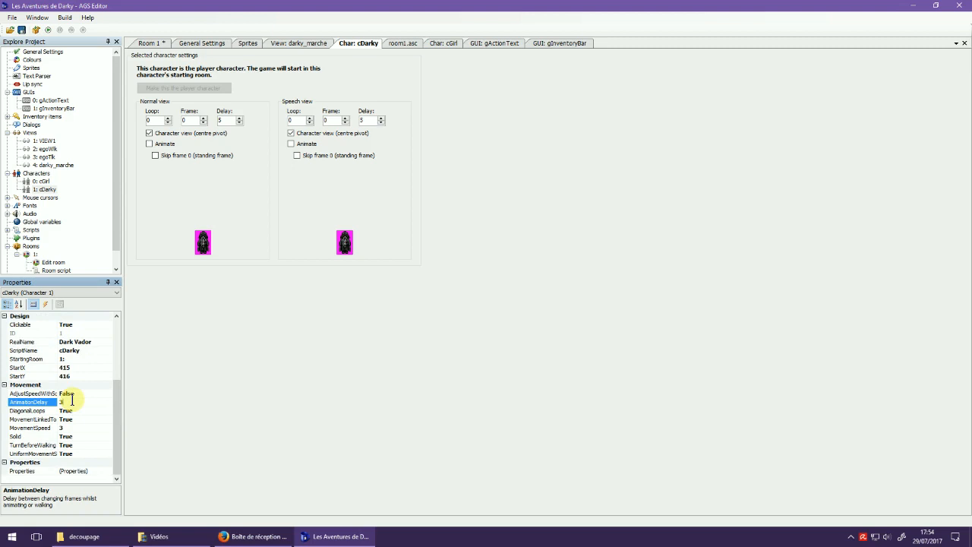
{"action": "left_click", "coordinate": [69, 428]}
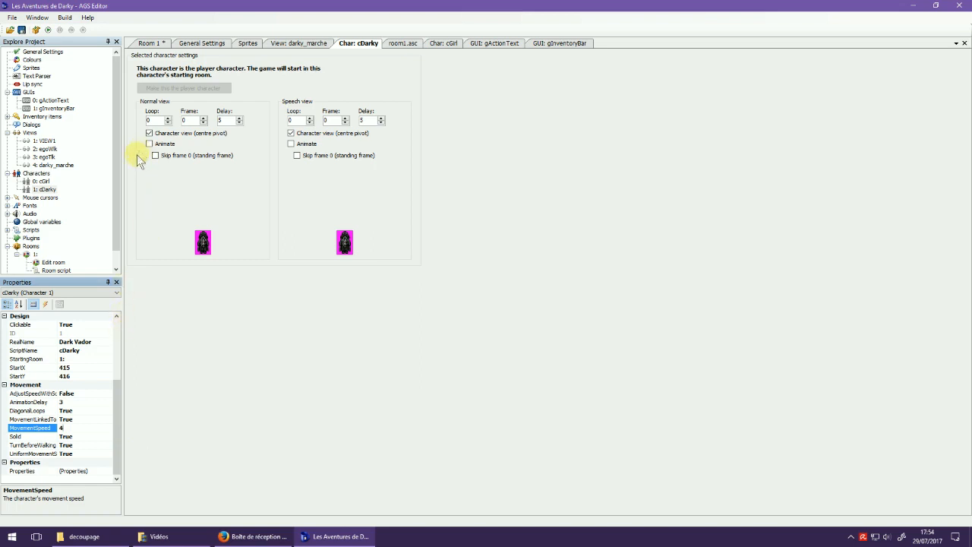
- Run the game, test Darky's scaling and walking along the central walkway and to both sides of the room, and close the game
{"action": "left_click", "coordinate": [49, 31]}
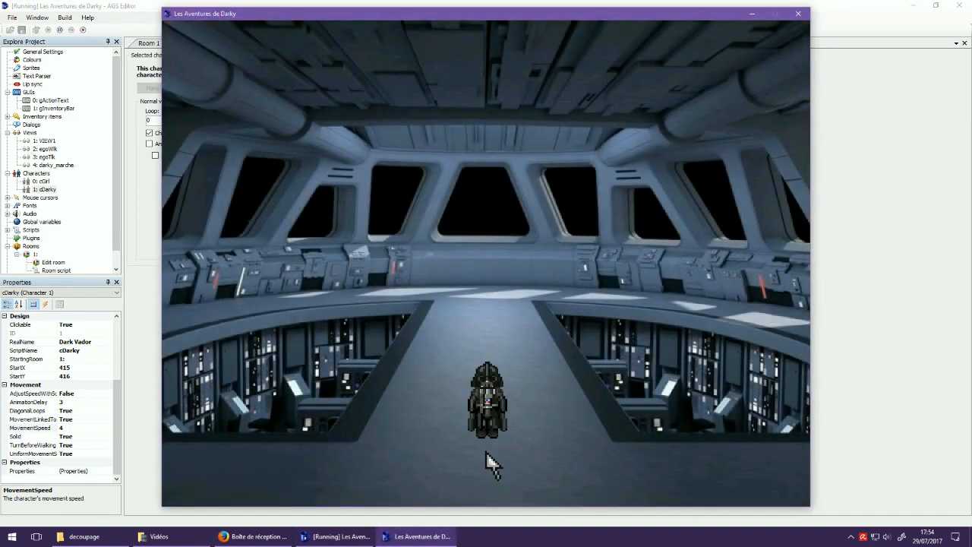
{"action": "left_click", "coordinate": [497, 470]}
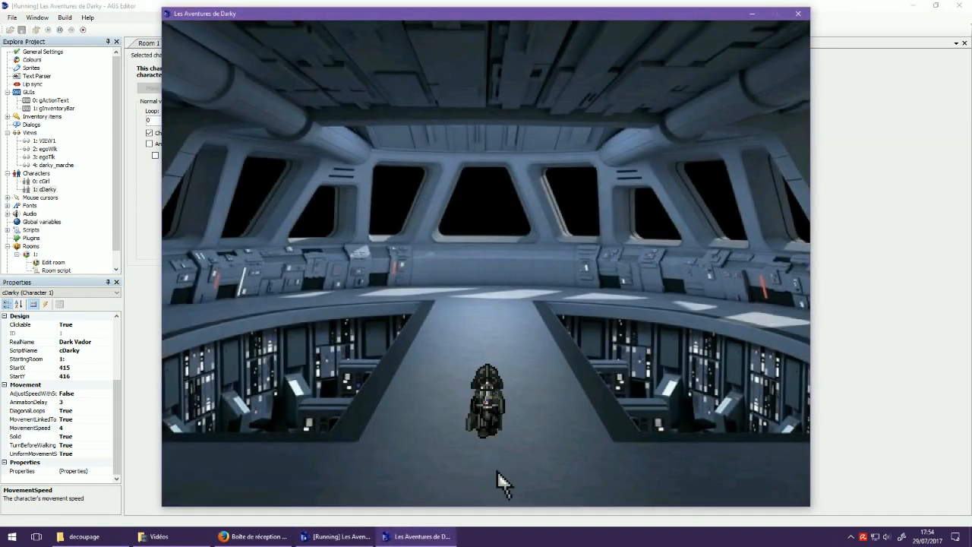
{"action": "left_click", "coordinate": [486, 257]}
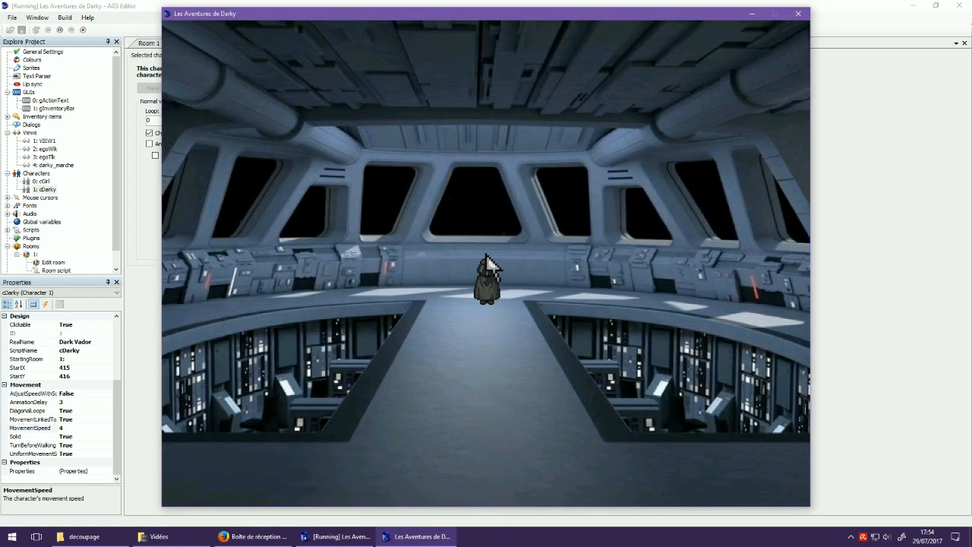
{"action": "left_click", "coordinate": [492, 502]}
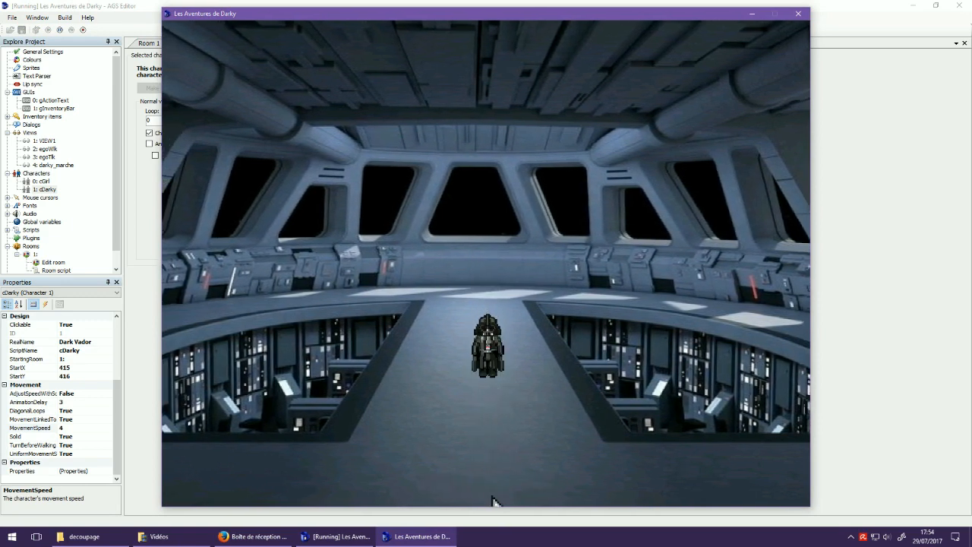
{"action": "left_click", "coordinate": [182, 477]}
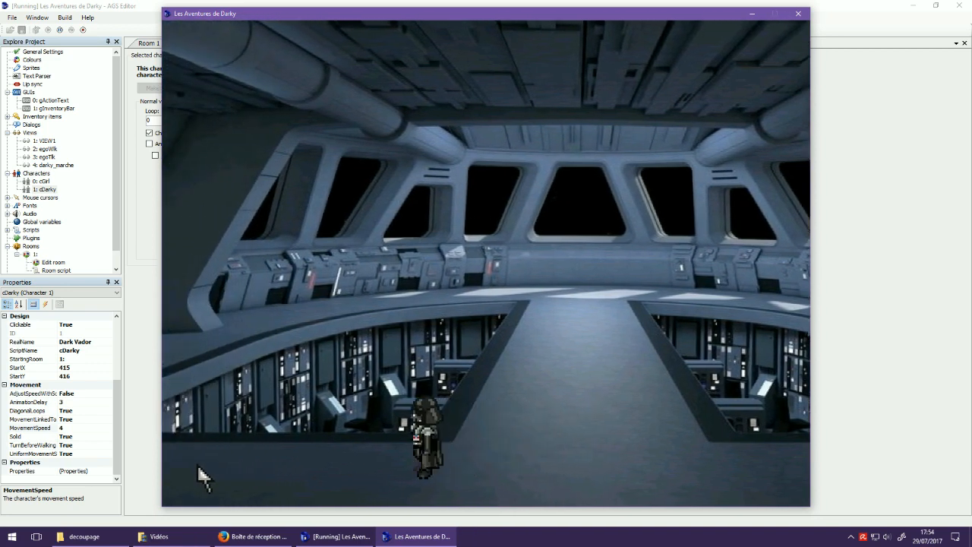
{"action": "left_click", "coordinate": [671, 458]}
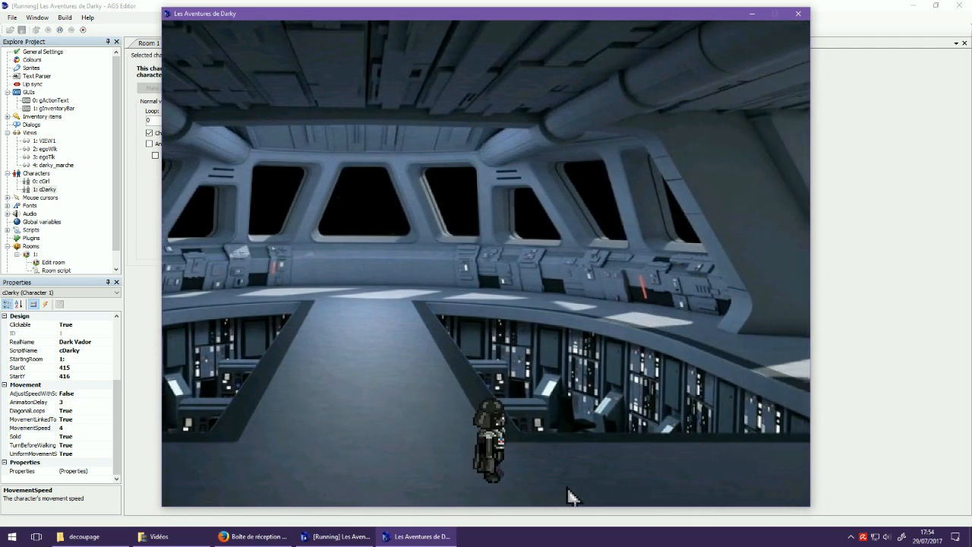
{"action": "mouse_move", "coordinate": [798, 14]}
{"action": "left_click", "coordinate": [512, 477]}
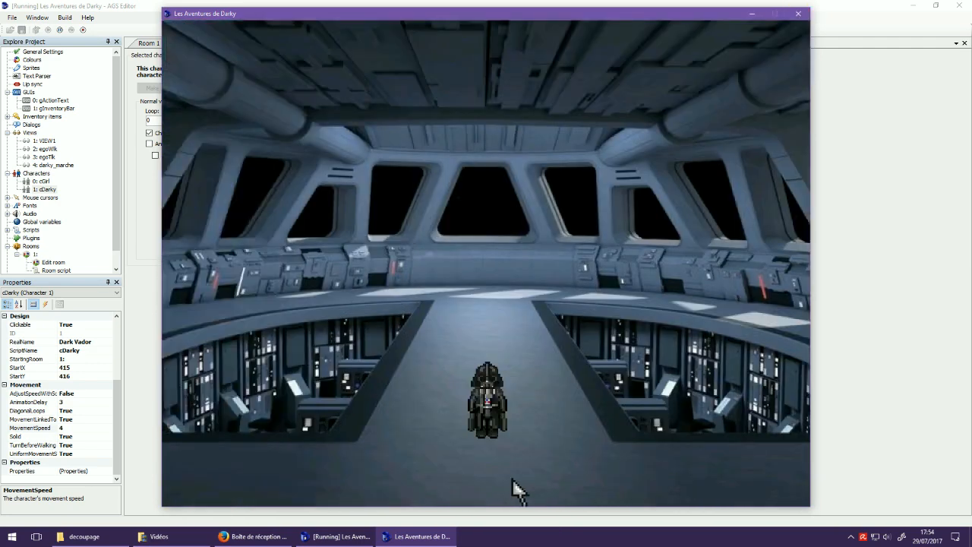
{"action": "left_click", "coordinate": [487, 259]}
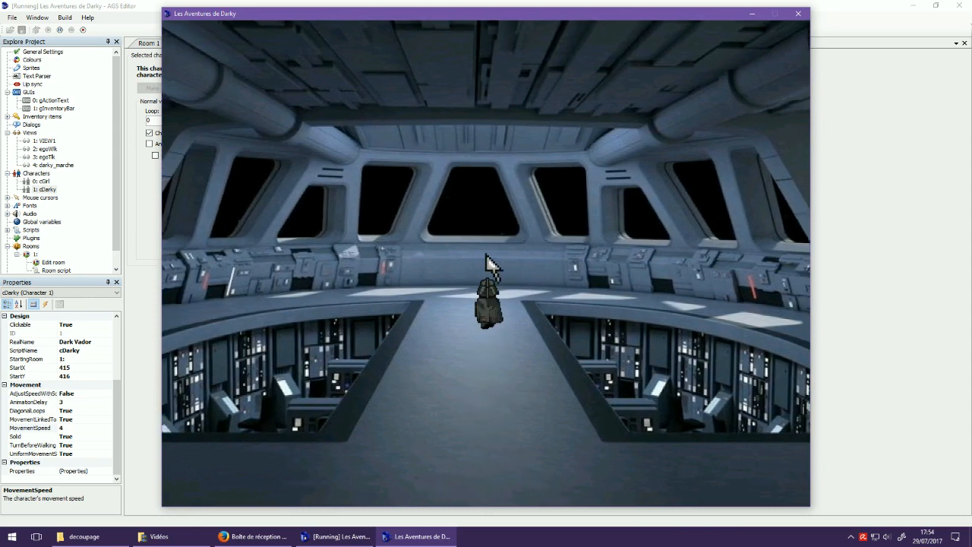
{"action": "left_click", "coordinate": [492, 501]}
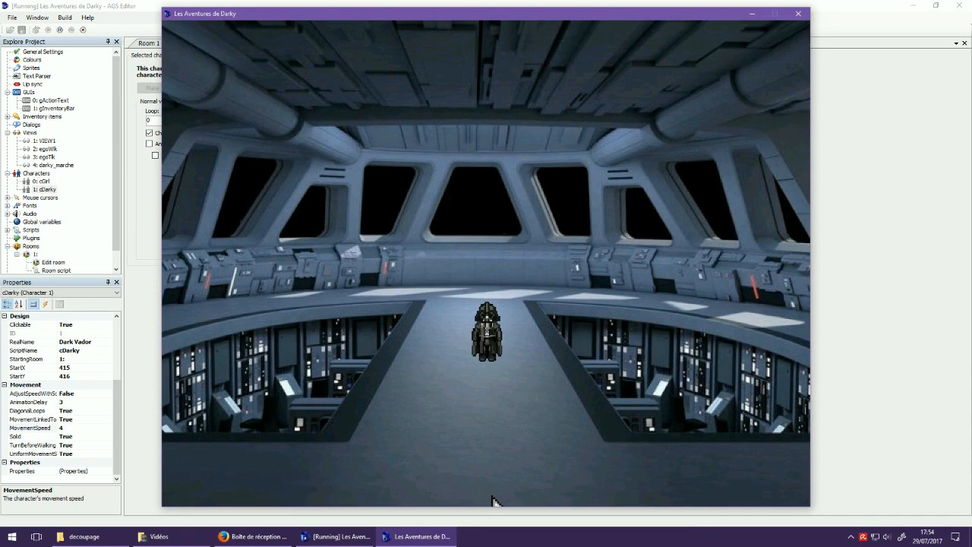
{"action": "left_click", "coordinate": [242, 471]}
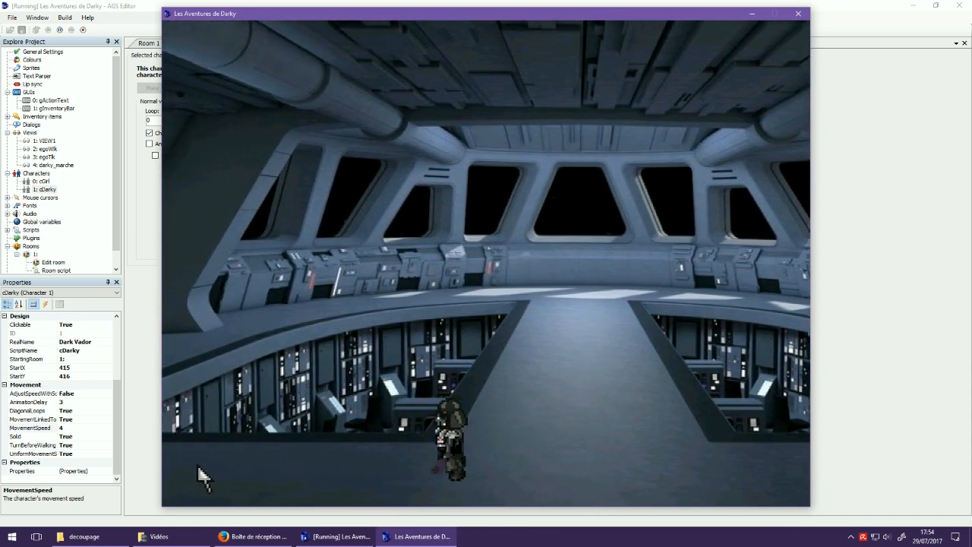
{"action": "left_click", "coordinate": [671, 459]}
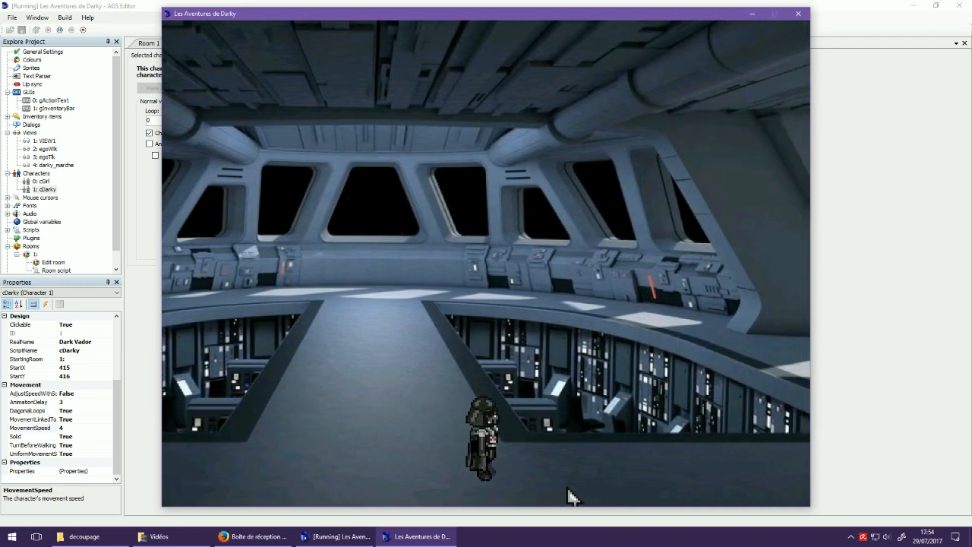
{"action": "left_click", "coordinate": [797, 12]}
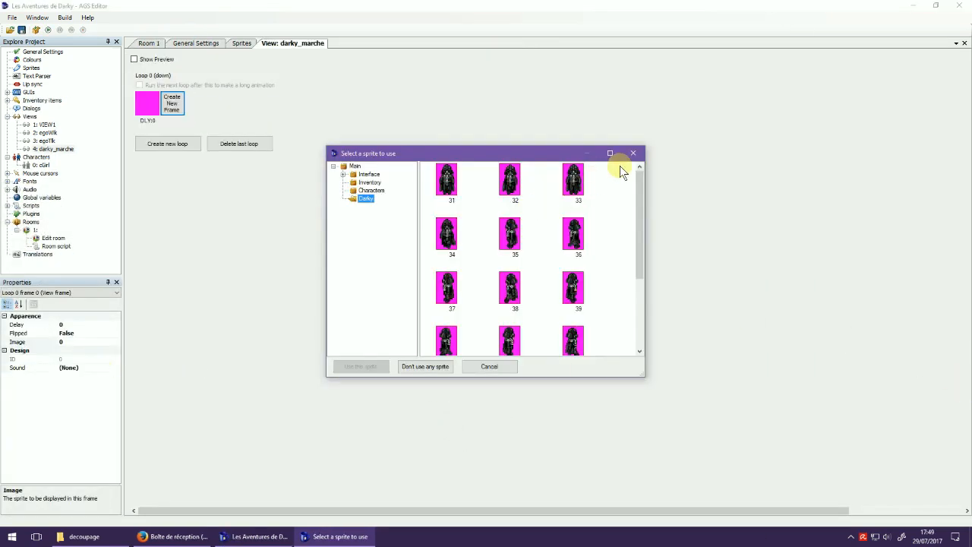
- Assign Darky sprite 31 to the first frame of loop 0 (down) in the darky_marche view and add another frame
{"action": "double_click", "coordinate": [448, 181]}
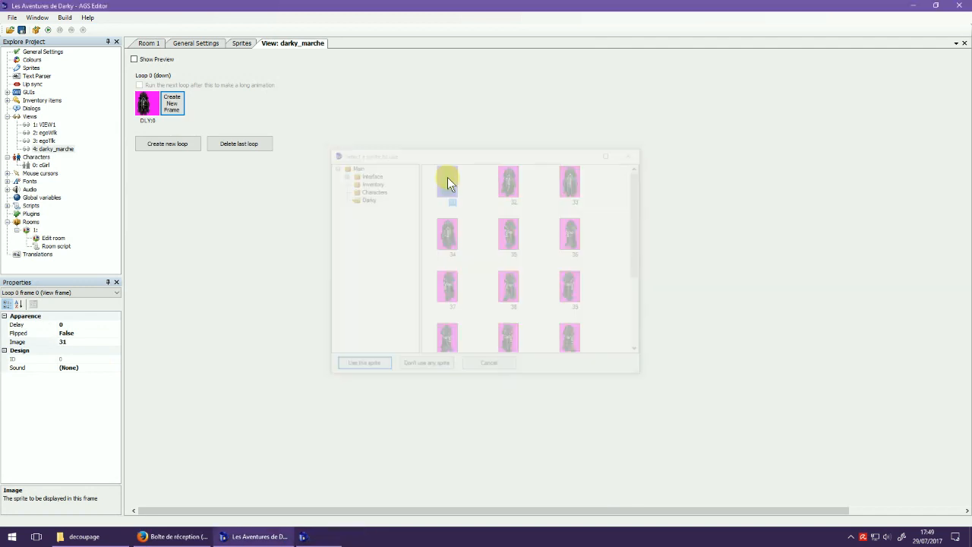
{"action": "left_click", "coordinate": [173, 103]}
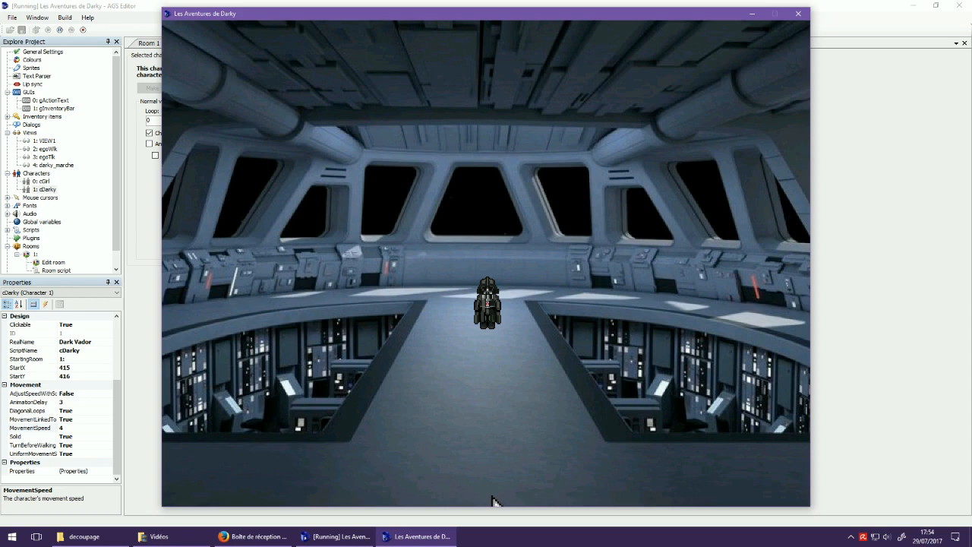
- Walk Darky down the central walkway and along the foreground floor in the running game
{"action": "left_click", "coordinate": [492, 501]}
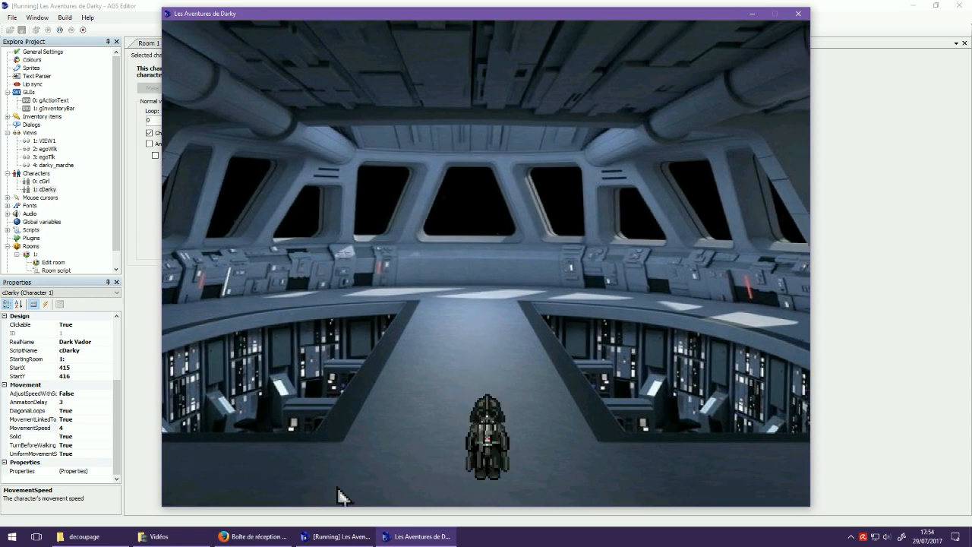
{"action": "left_click", "coordinate": [183, 478]}
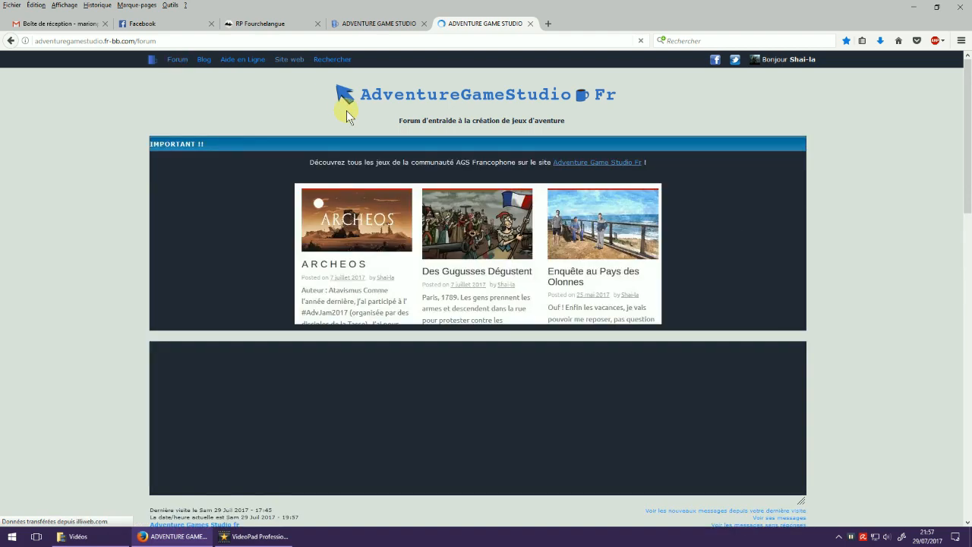
- Look through the board categories on the AdventureGameStudio Fr forum in the browser, down to the game creation section
{"action": "scroll", "coordinate": [124, 219], "scroll_direction": "down", "scroll_amount": 5}
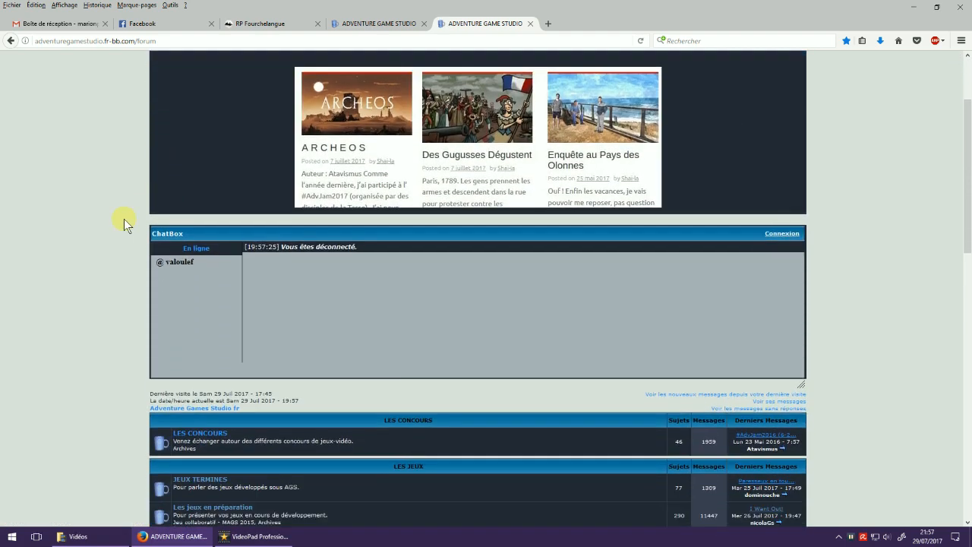
{"action": "scroll", "coordinate": [92, 221], "scroll_direction": "down", "scroll_amount": 3}
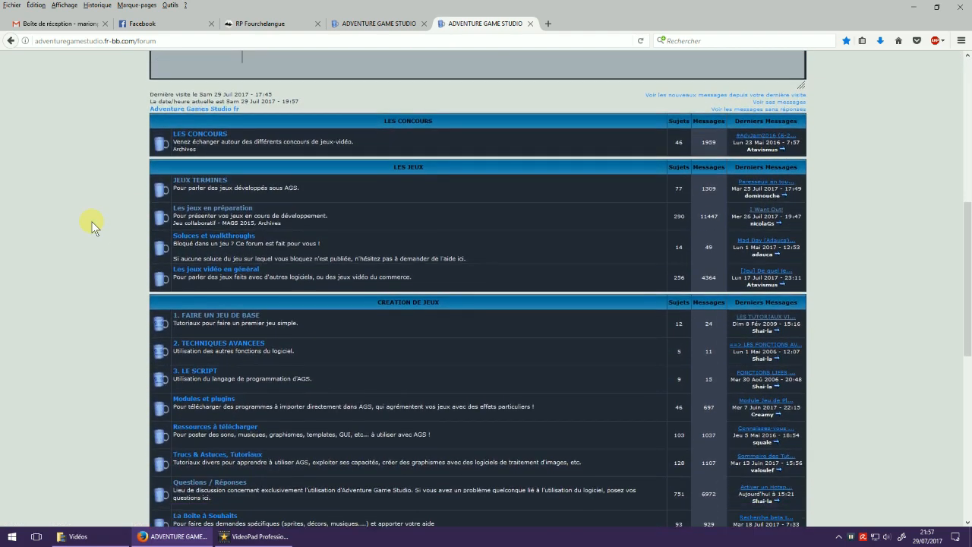